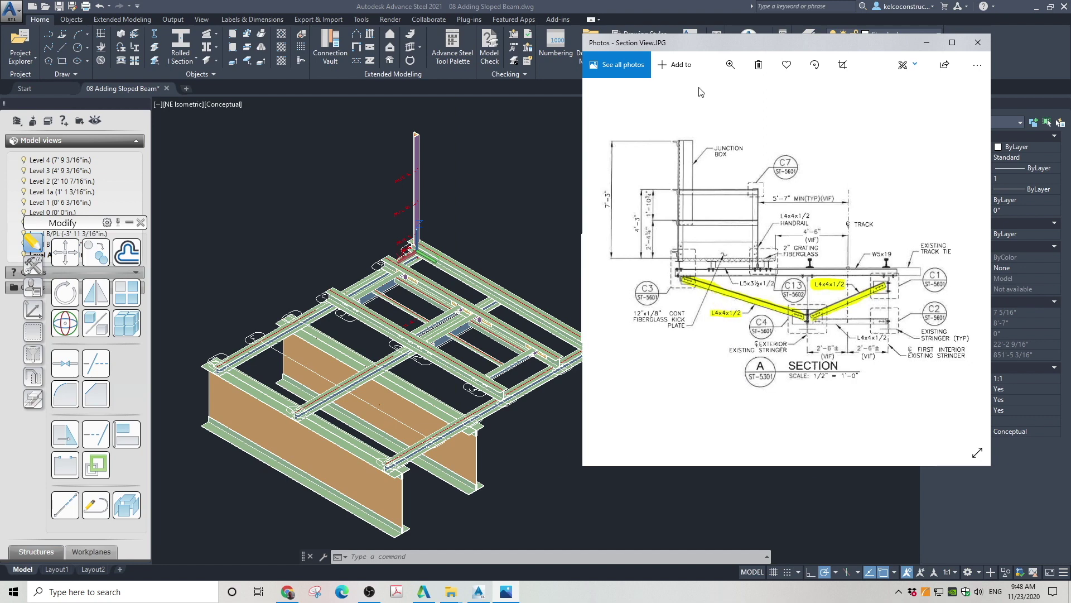
Step: Shift the section-view image further right in Photos, then close it to return to the model
left_click_drag(714, 45, 784, 32)
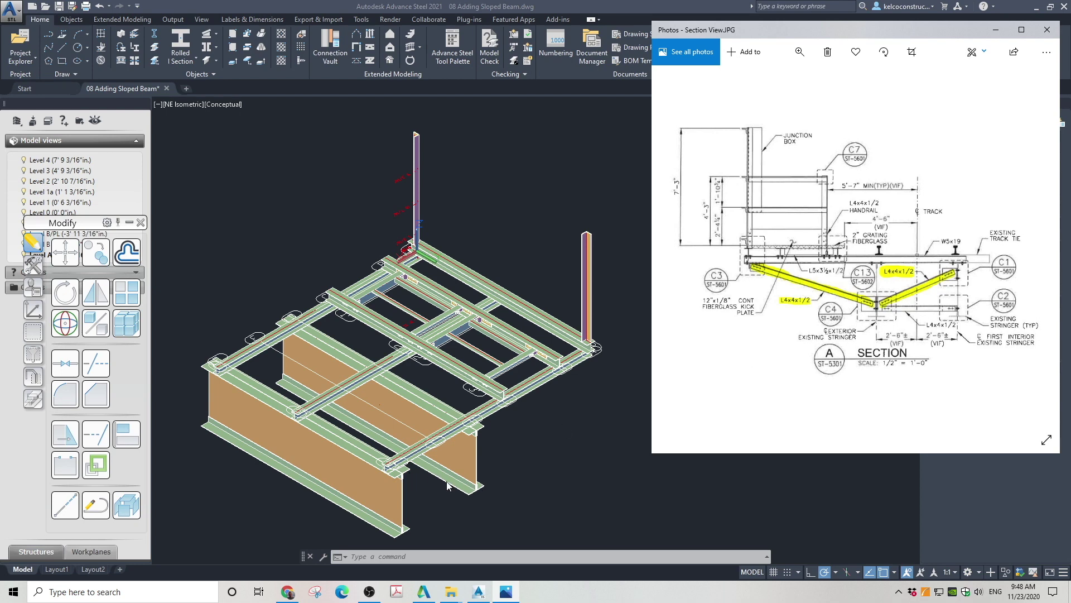
key("alt+F4")
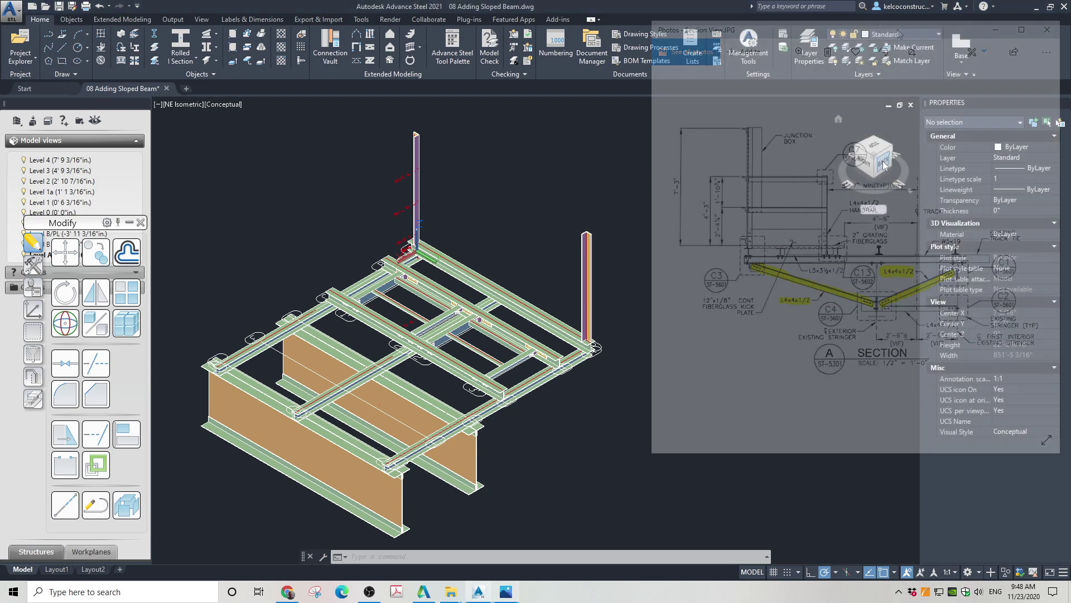
Step: Zoom the back view of the platform and move the floating Modify toolbar lower
scroll(429, 417, "up", 2)
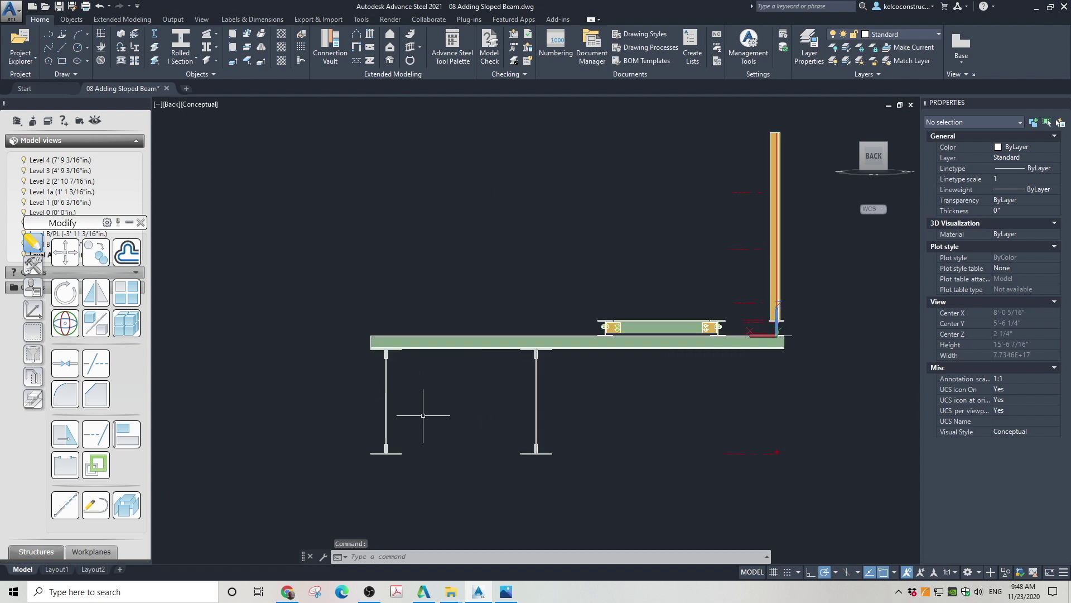
scroll(454, 442, "up", 2)
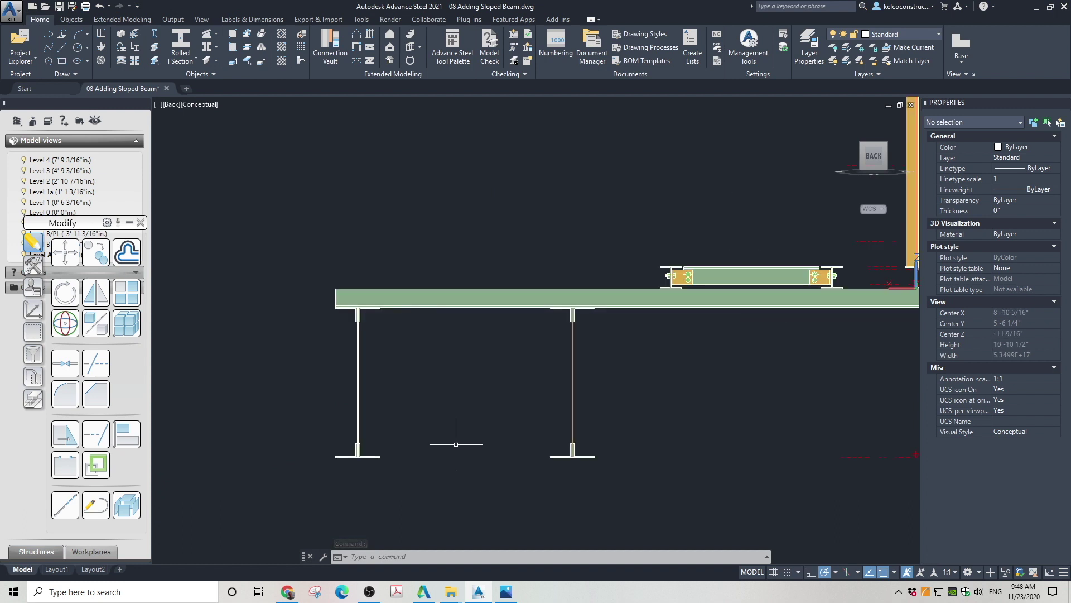
scroll(403, 431, "down", 3)
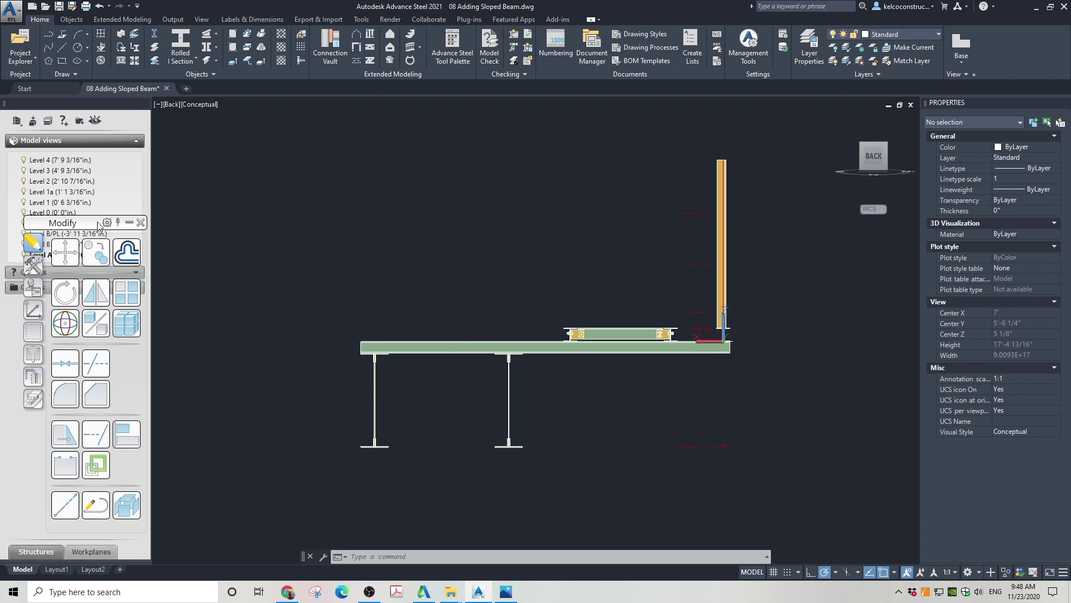
left_click_drag(76, 223, 67, 279)
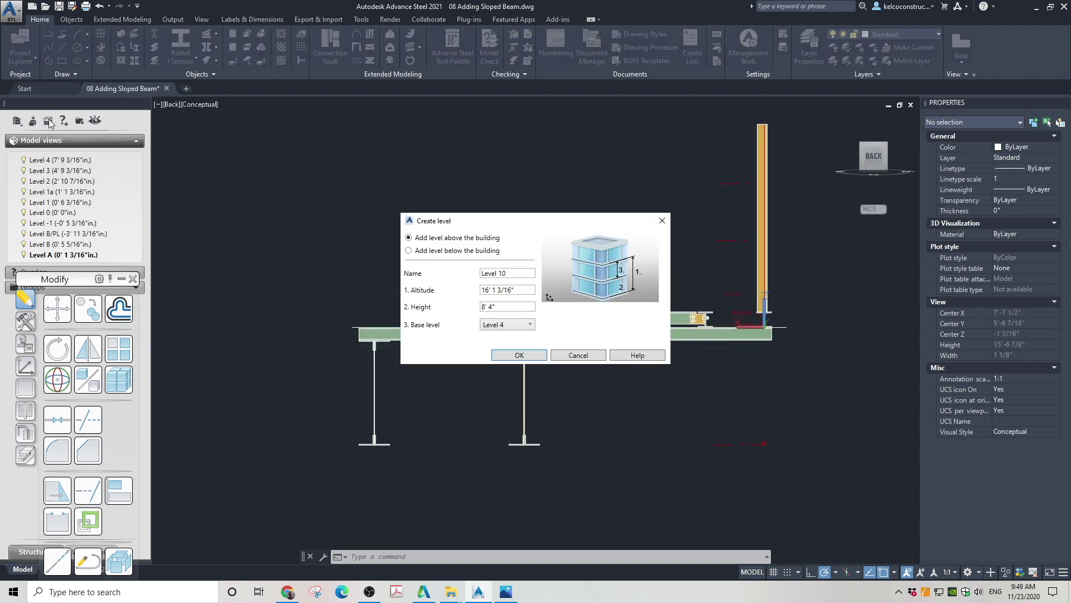
Step: Define a new level named 'Level A-Plate' below the building at altitude -4' 0"
left_click(48, 121)
double_click(502, 273)
type("A")
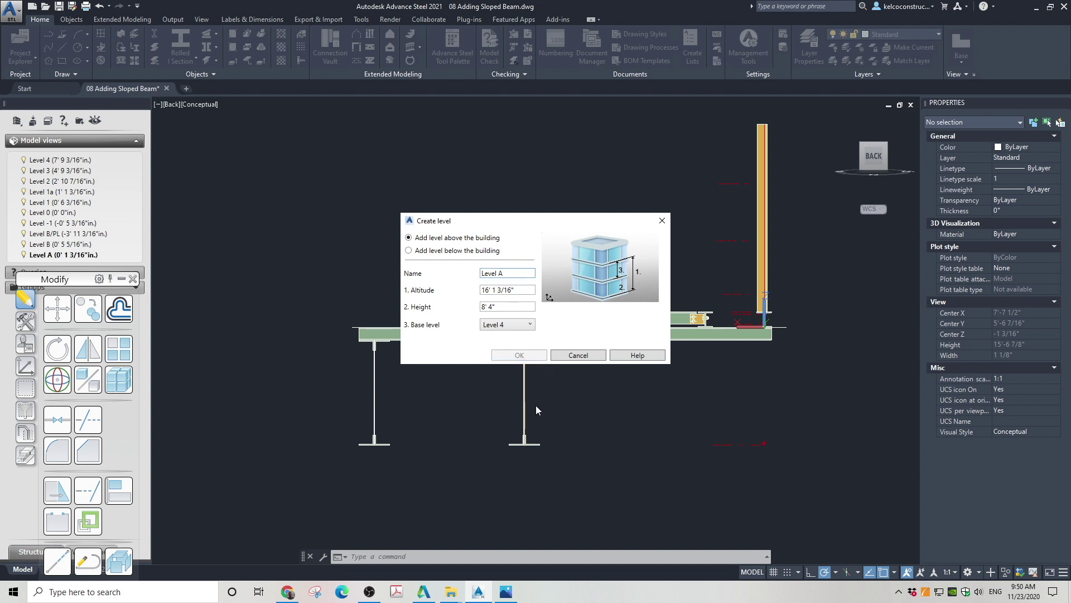
left_click(408, 250)
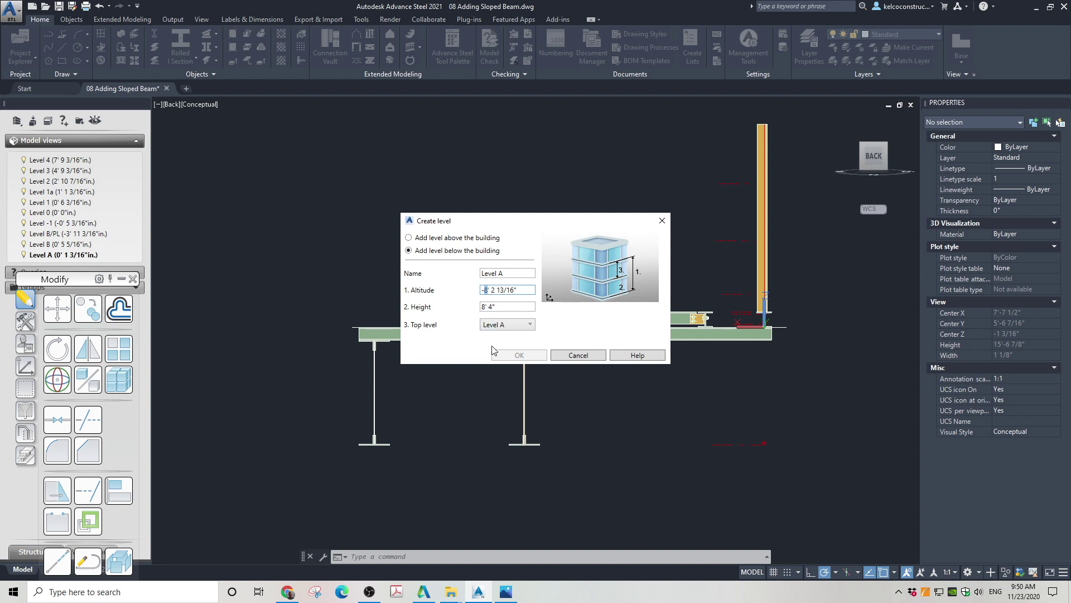
type("4")
left_click_drag(492, 290, 519, 290)
type("00")
left_click(516, 273)
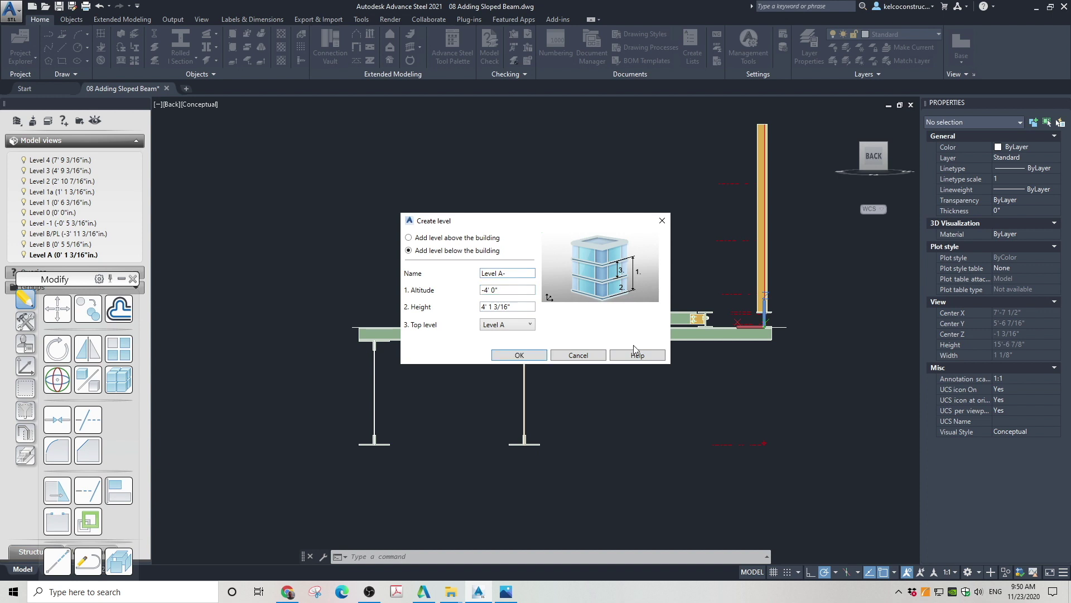
type("-Plate")
Step: Confirm Level A-Plate, then review the C4 bracket detail and move it off the model
left_click(519, 356)
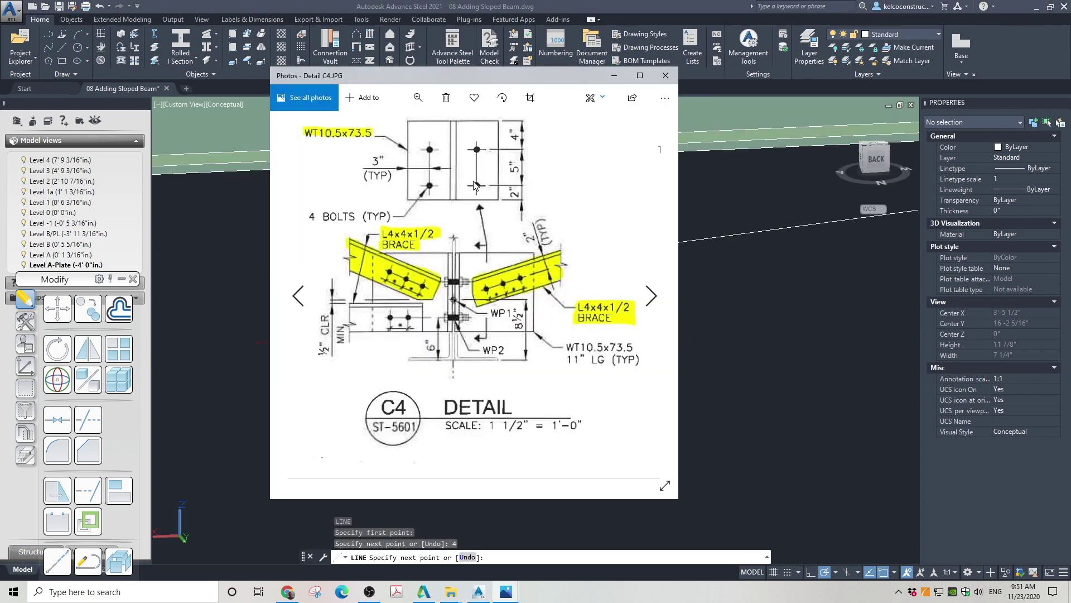
left_click_drag(495, 75, 591, 57)
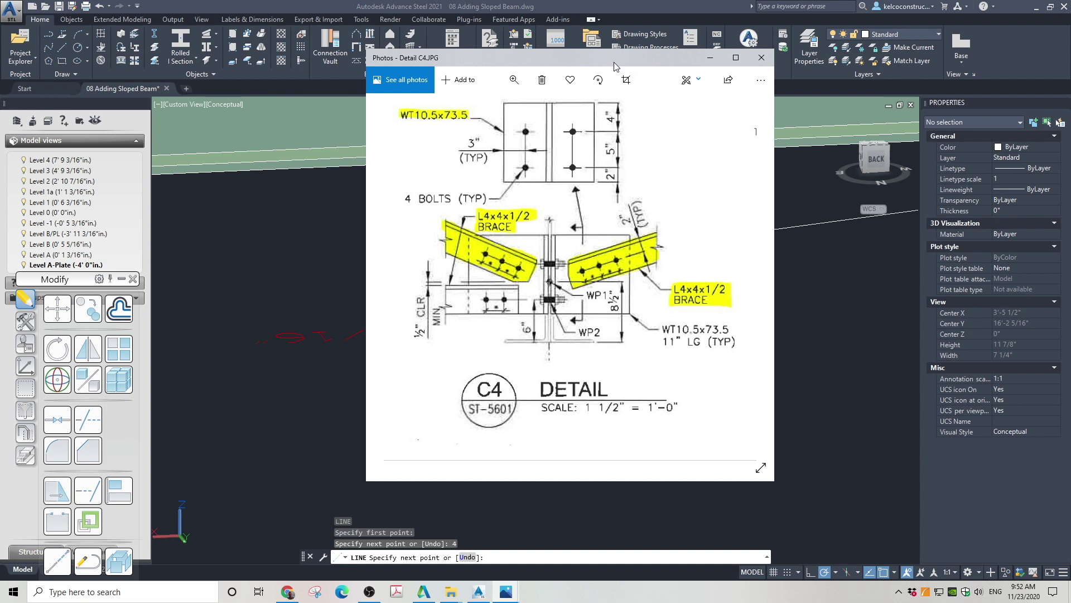
left_click_drag(615, 59, 1070, 112)
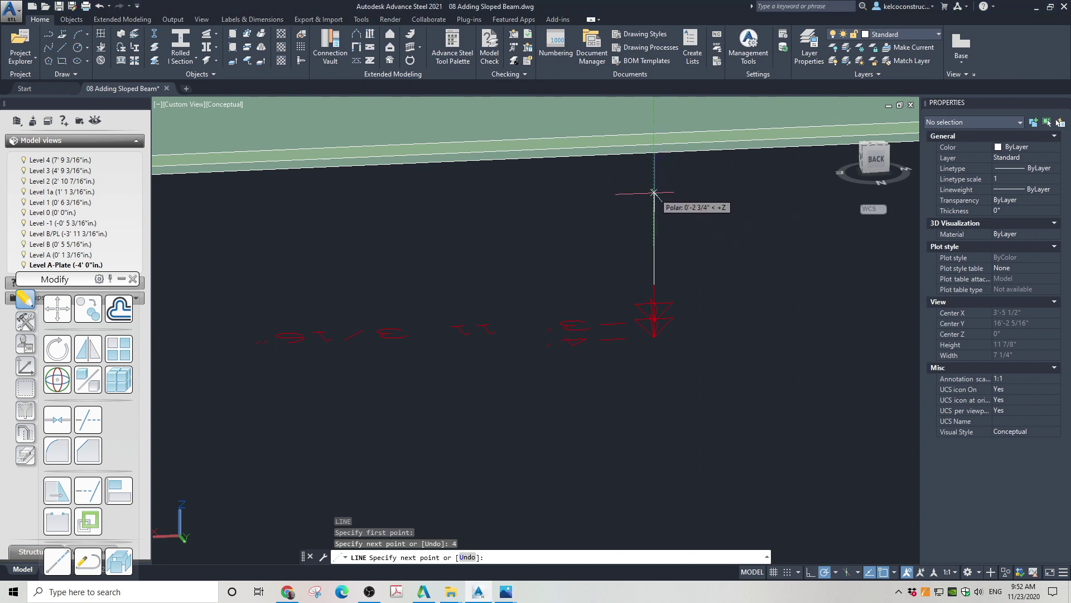
Step: Add the 11-inch vertical line segment, then erase the 4-inch lead line
type("11")
key("Return")
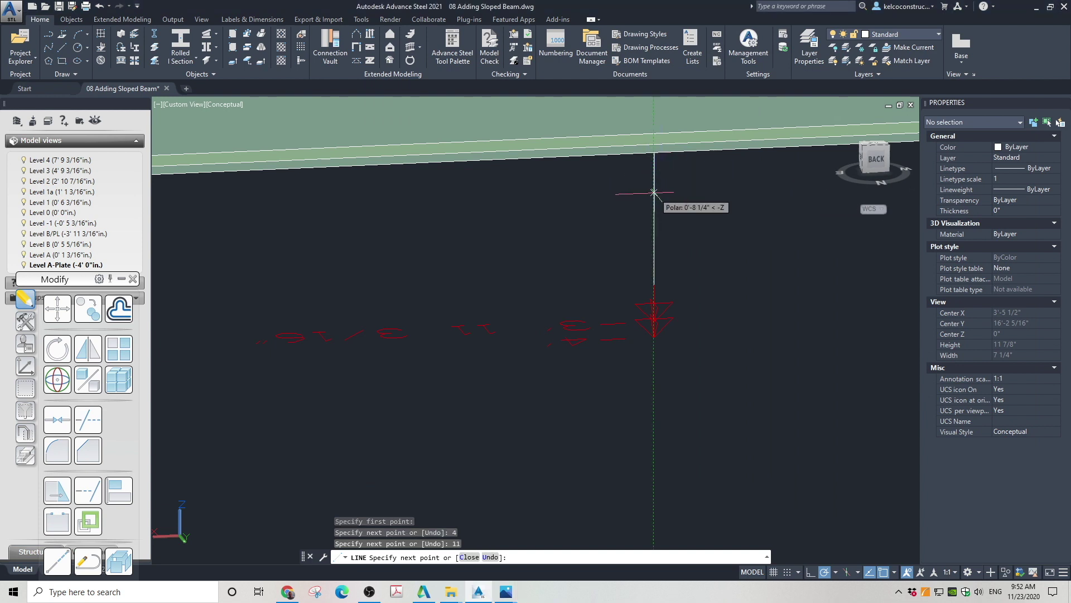
scroll(604, 203, "down", 3)
key("Escape")
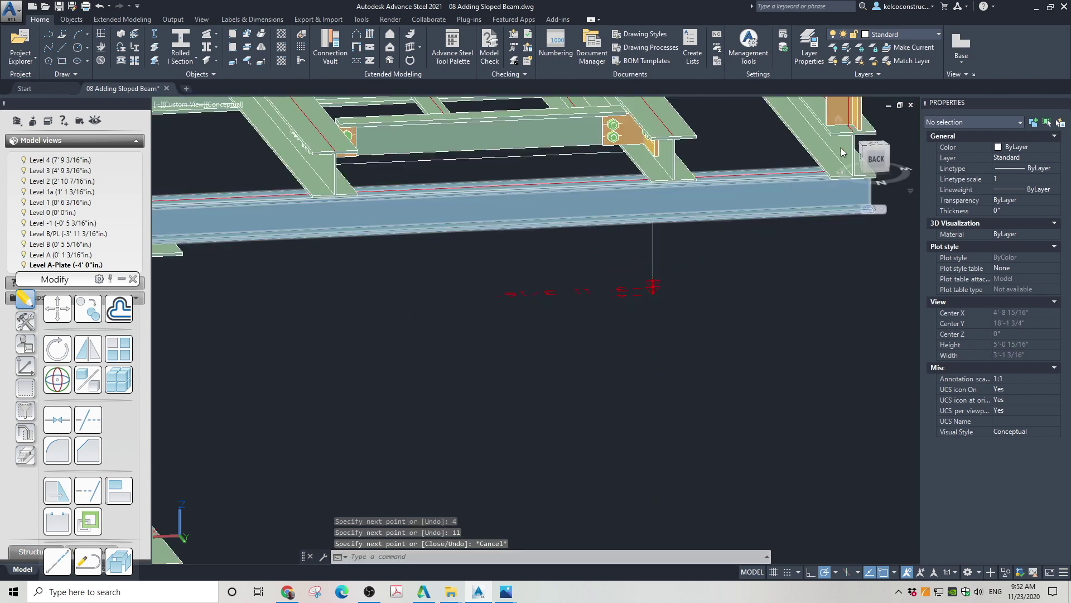
middle_click_drag(866, 146, 792, 148, "shift")
key("Escape")
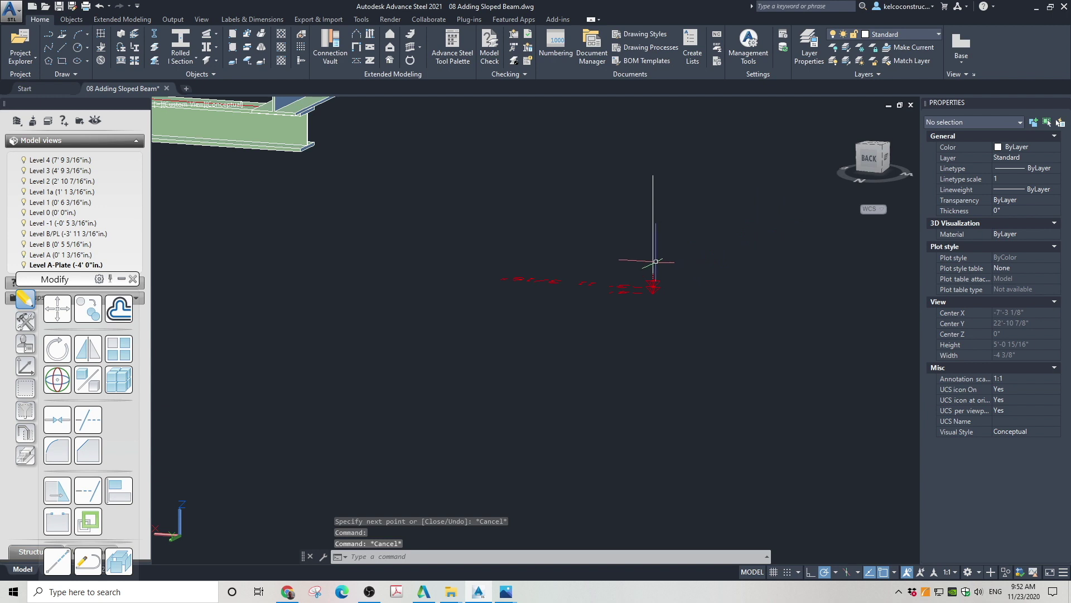
left_click(652, 262)
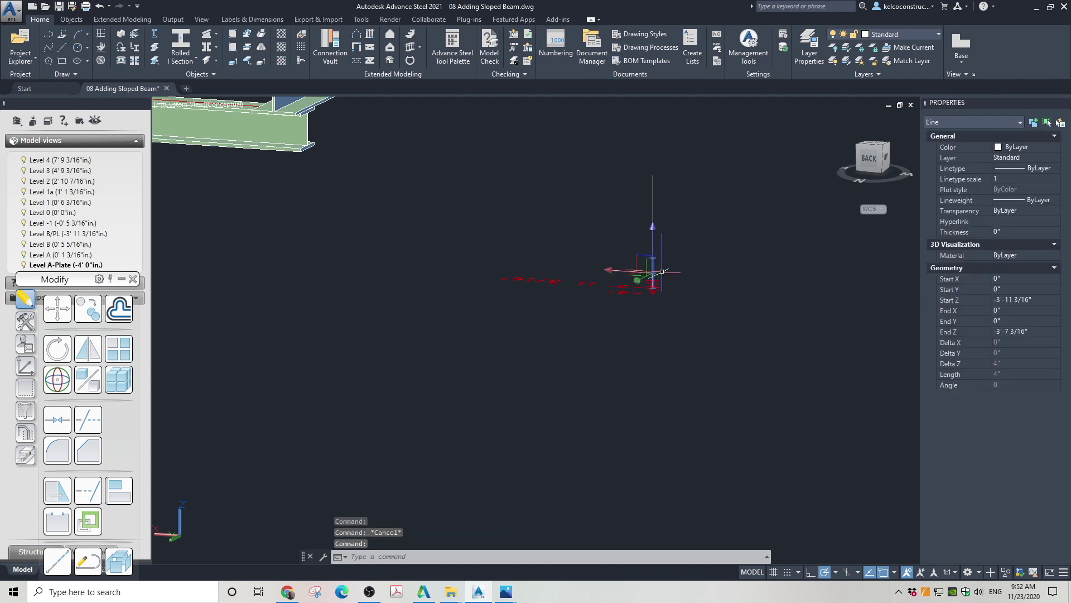
key("Delete")
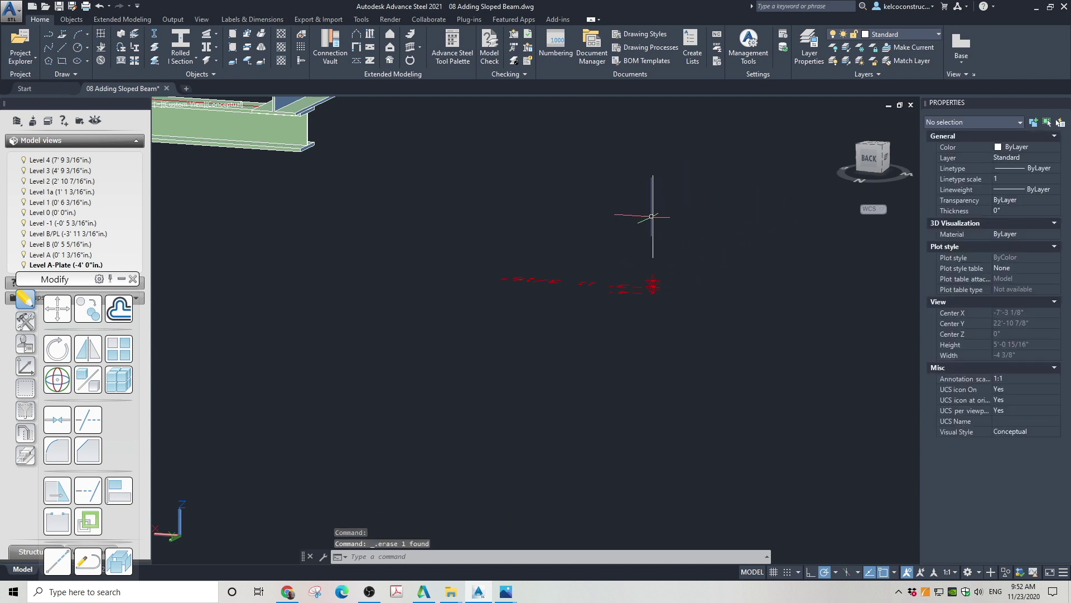
Step: Window-select around the height marker to confirm only the 11-inch reference line remains
left_click(654, 216)
left_click(695, 225)
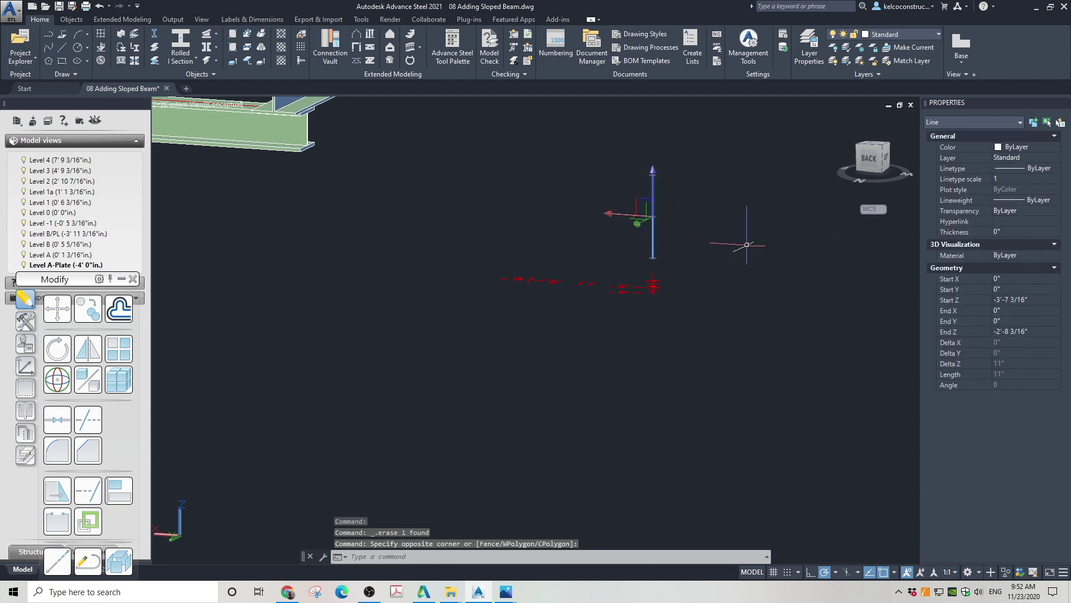
key("Escape")
key("Escape")
scroll(706, 222, "up", 2)
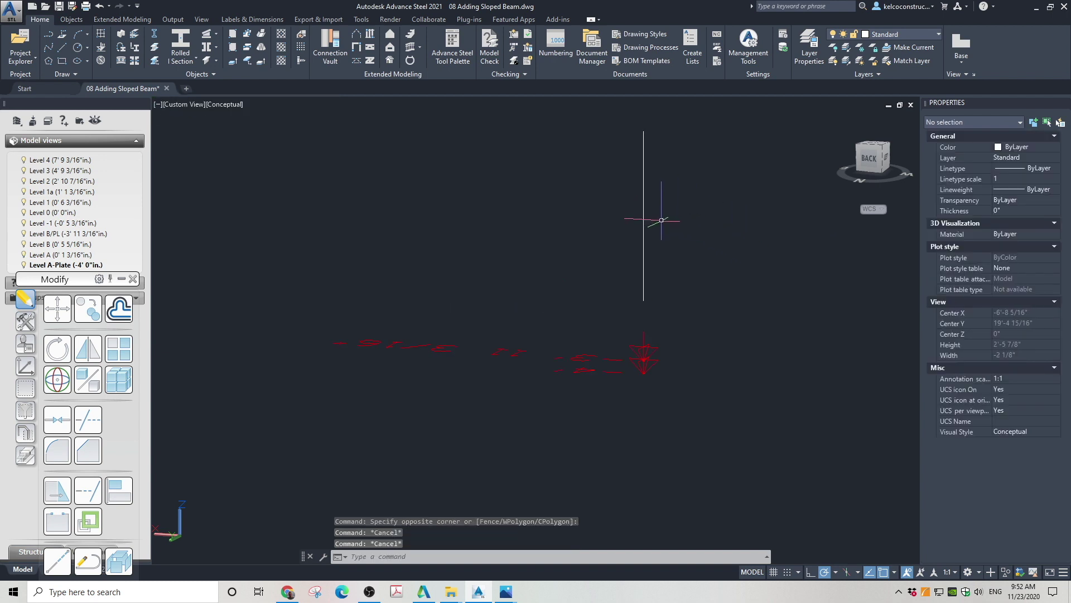
left_click(712, 222)
left_click(612, 204)
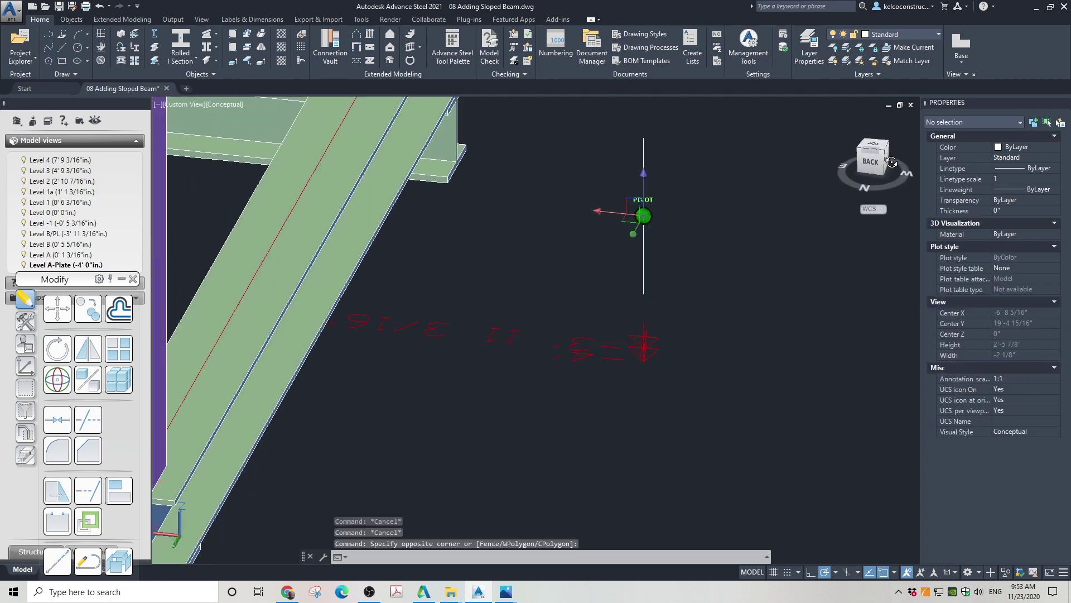
left_click(642, 223)
key("Escape")
scroll(675, 206, "down", 3)
scroll(647, 239, "up", 3)
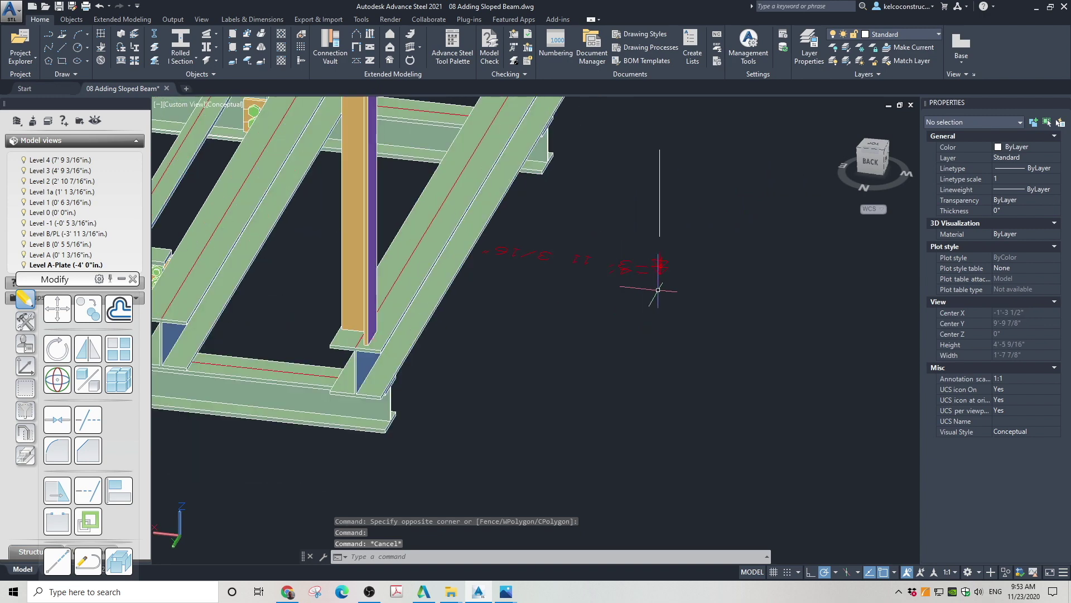
left_click(627, 263)
key("Escape")
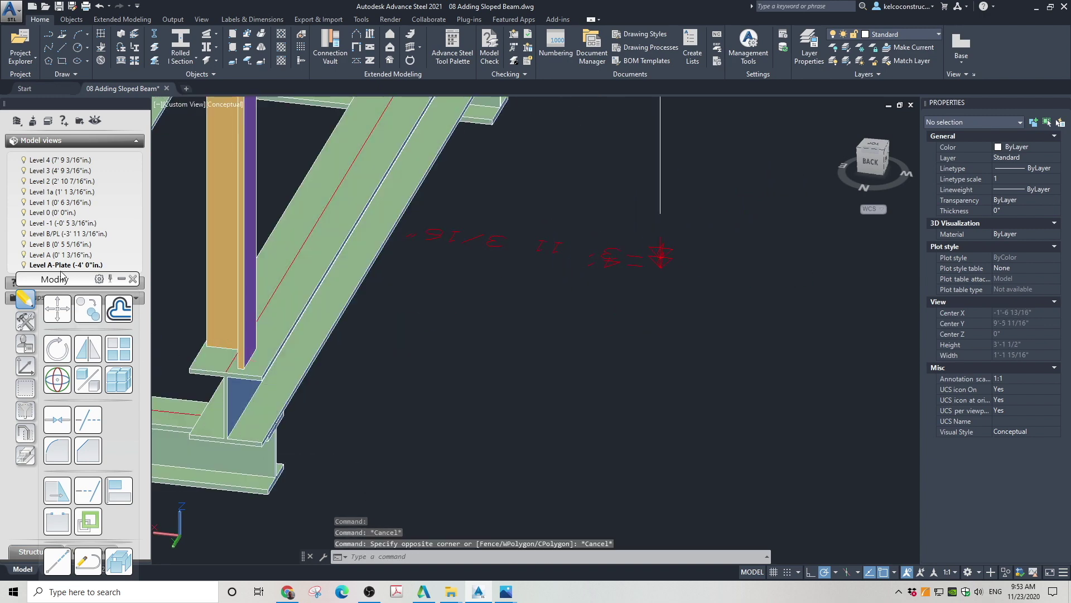
Step: Set Level A-Plate's base level to Level 0, giving a top altitude of -3' 7 3/16"
double_click(63, 266)
right_click(62, 266)
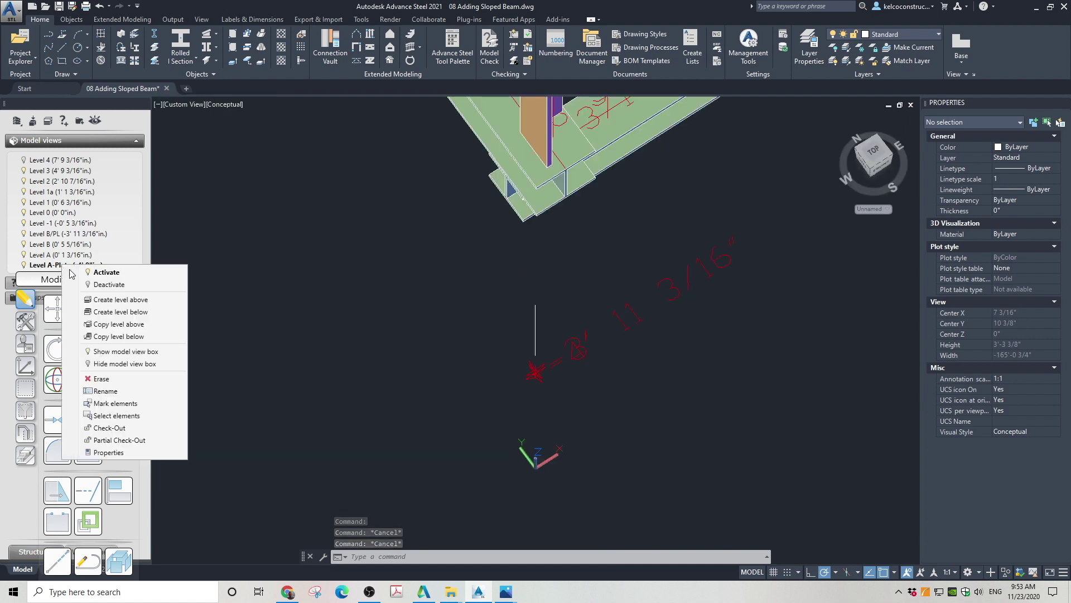
left_click(112, 454)
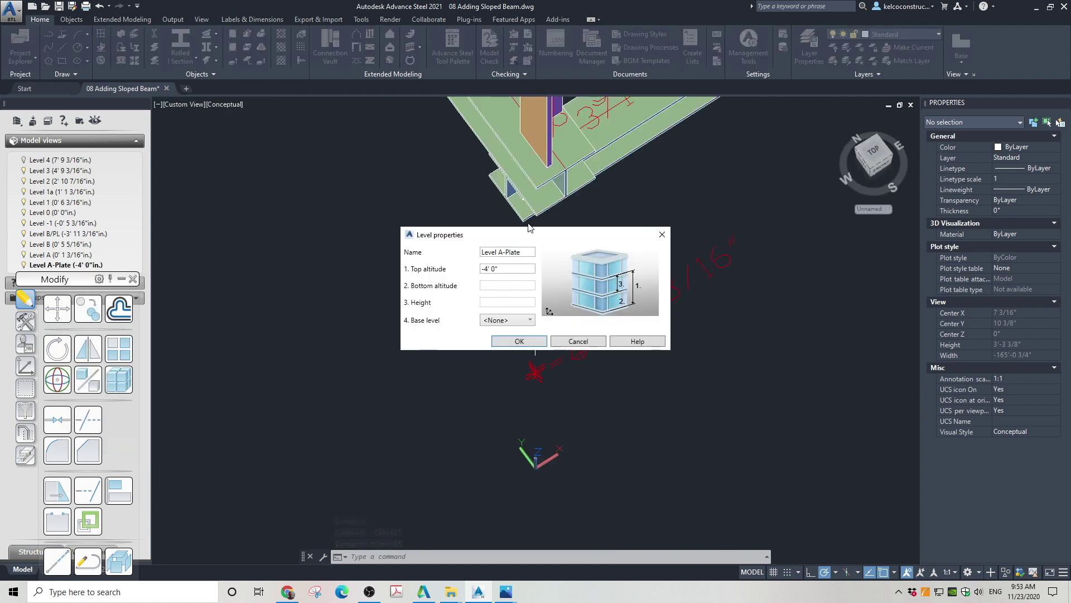
left_click_drag(529, 235, 413, 183)
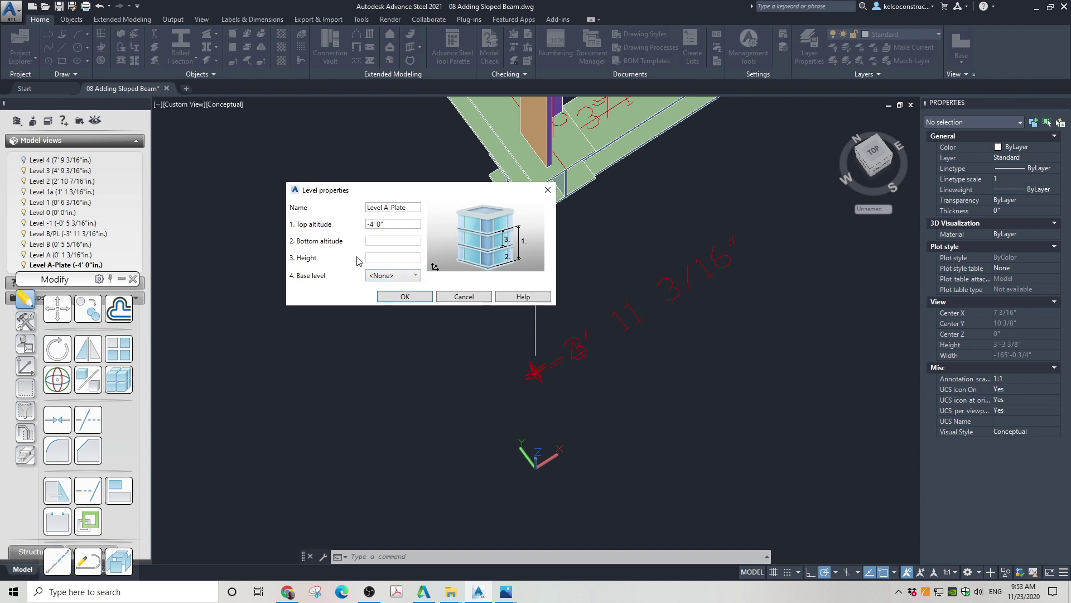
double_click(372, 224)
left_click(406, 275)
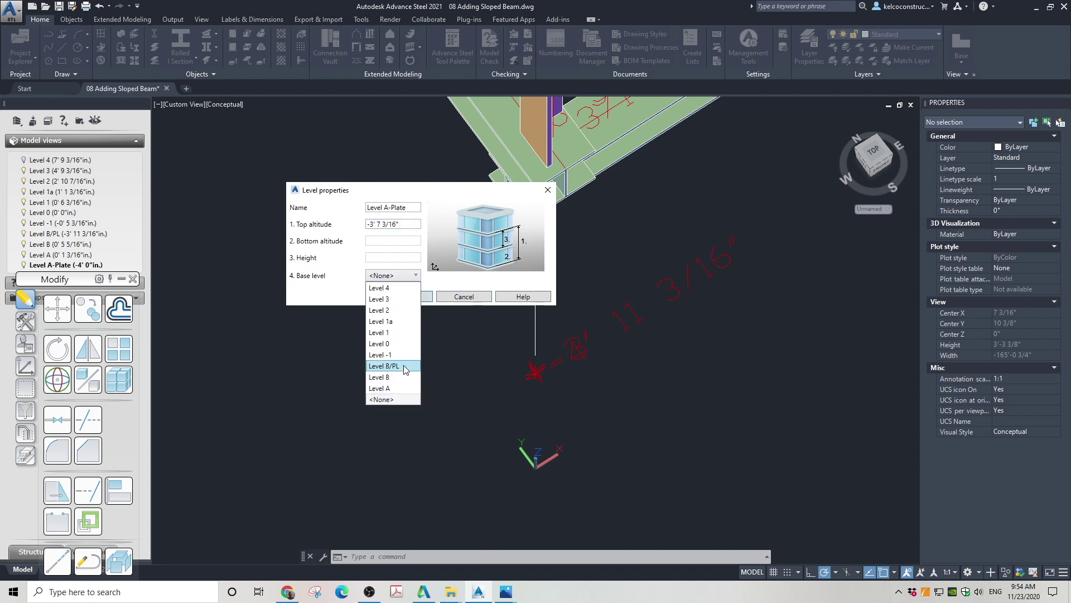
left_click(401, 344)
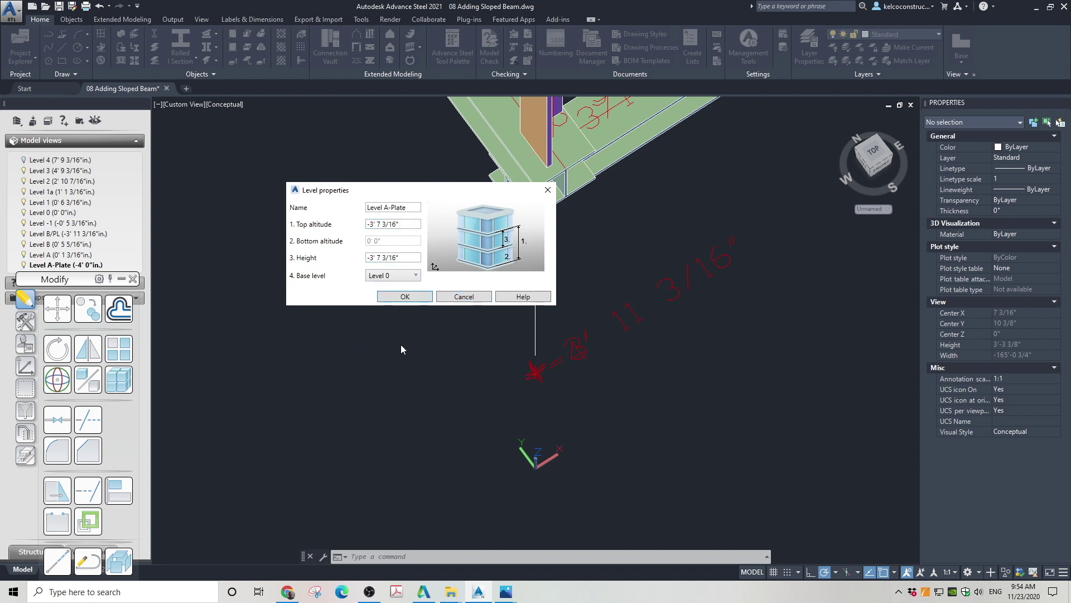
left_click(405, 296)
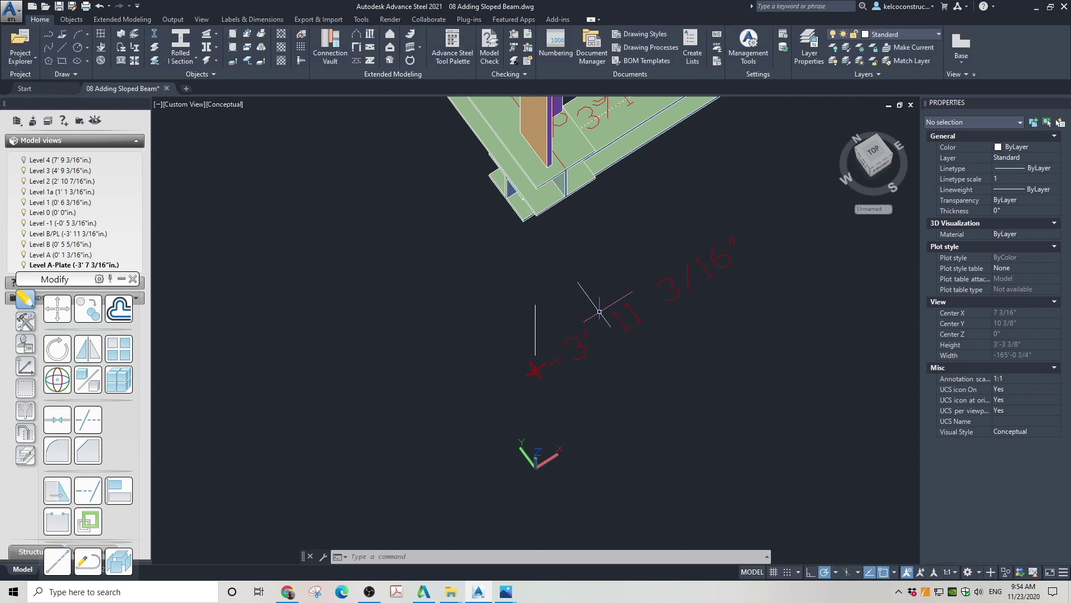
Step: Reapply Level A-Plate's properties, then orbit and zoom out to a near-front view
right_click(66, 267)
left_click(157, 452)
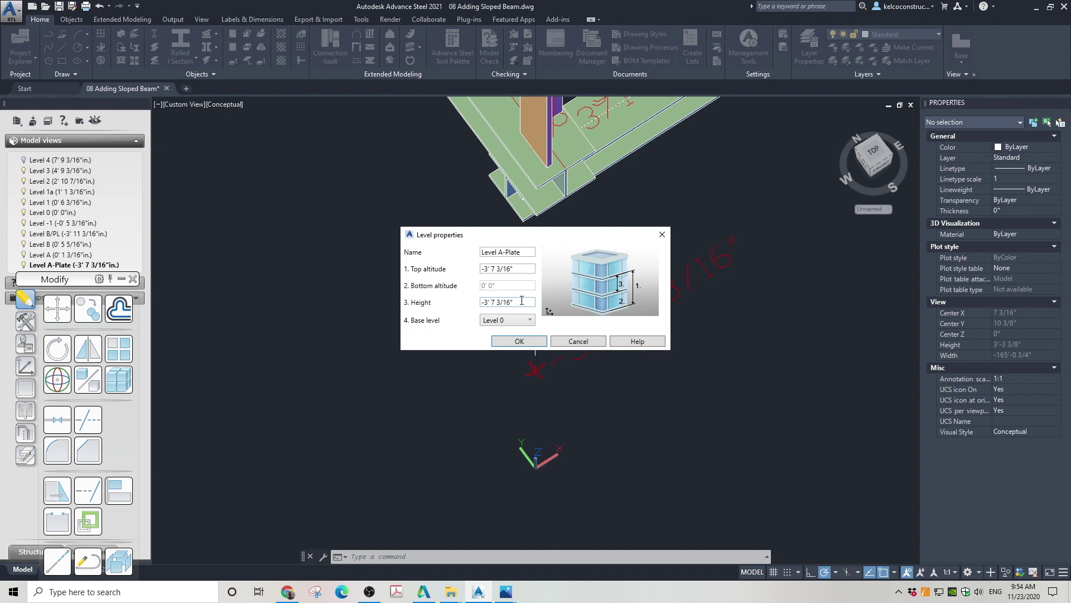
left_click(519, 342)
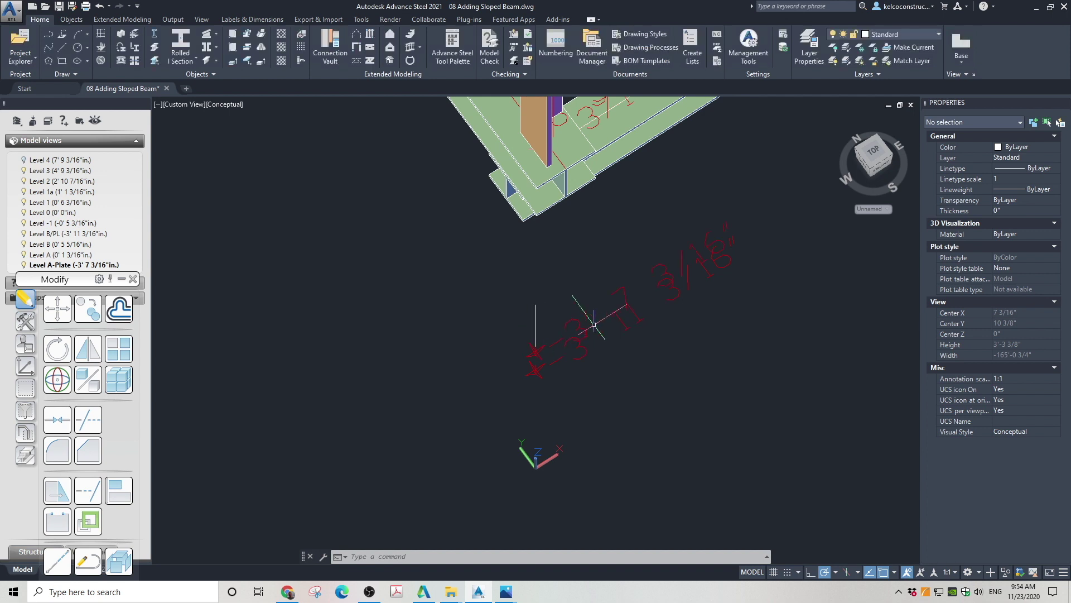
left_click_drag(872, 171, 868, 147)
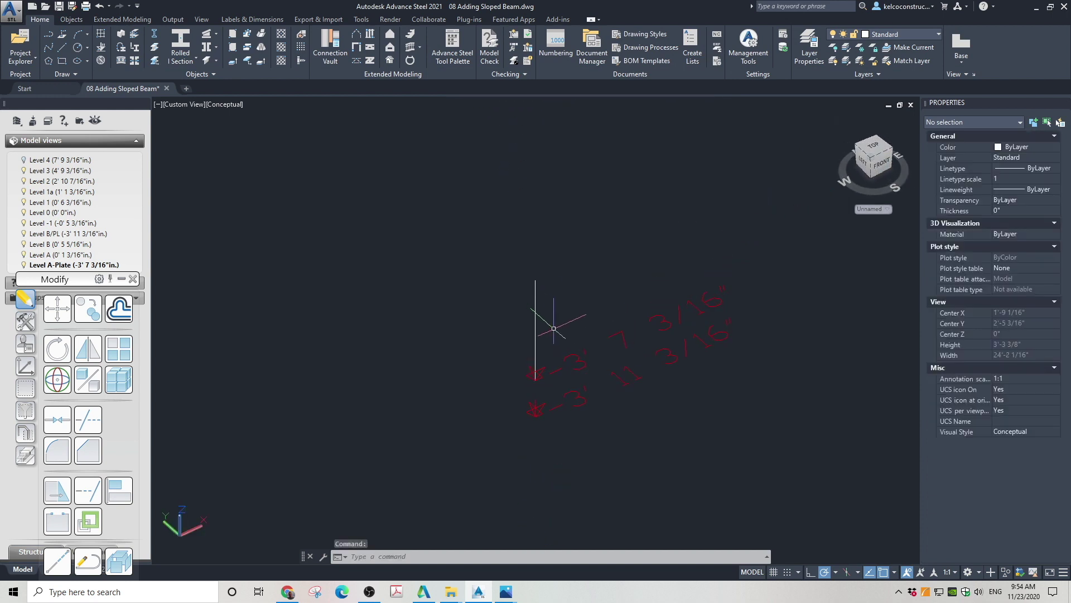
scroll(558, 321, "down", 2)
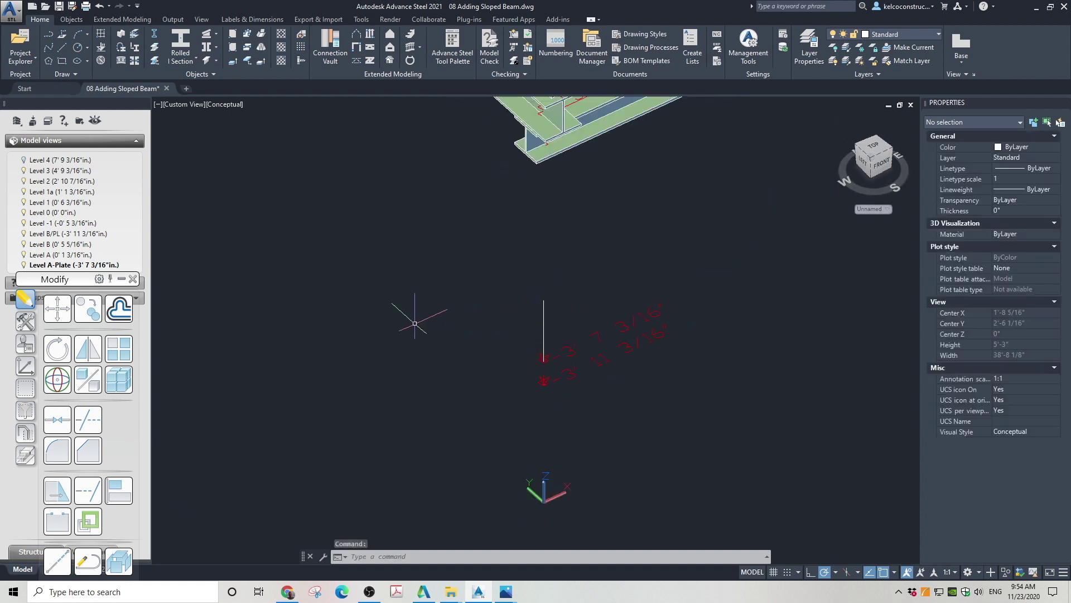
Step: Set up 'Level B-Plate' below the building with top level <None> at -2' 8 3/16"
left_click(48, 120)
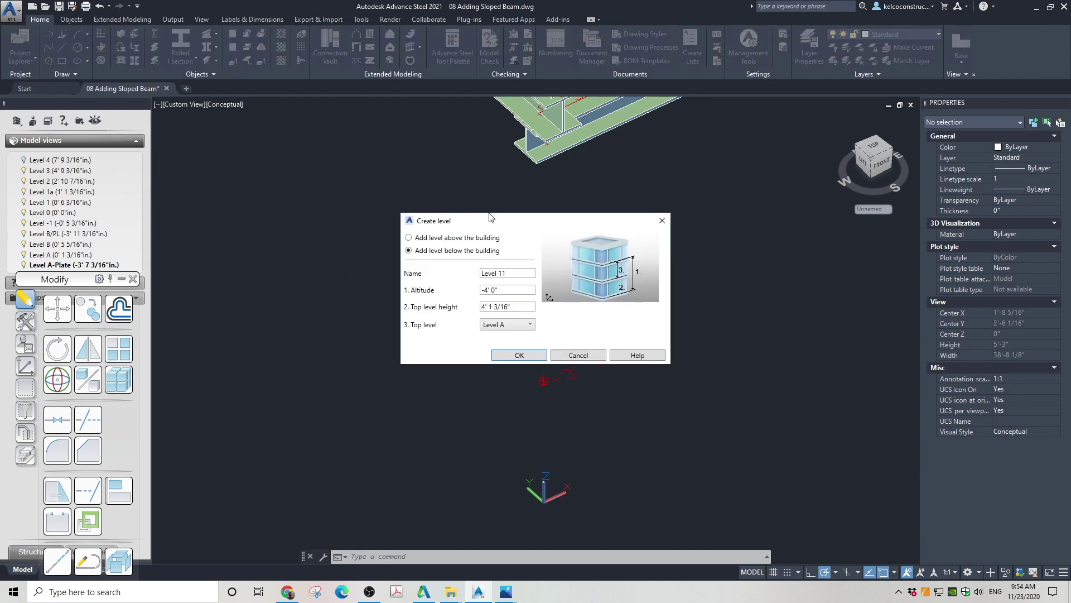
left_click_drag(487, 216, 363, 150)
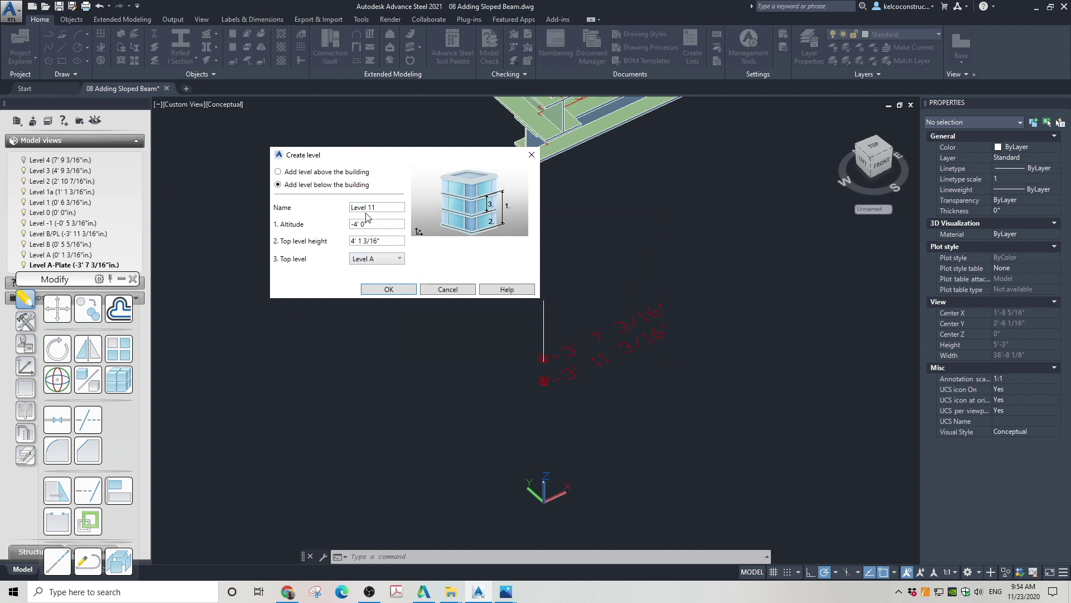
key("BackSpace")
type("B-Plate")
key("Tab")
left_click(379, 264)
left_click(382, 282)
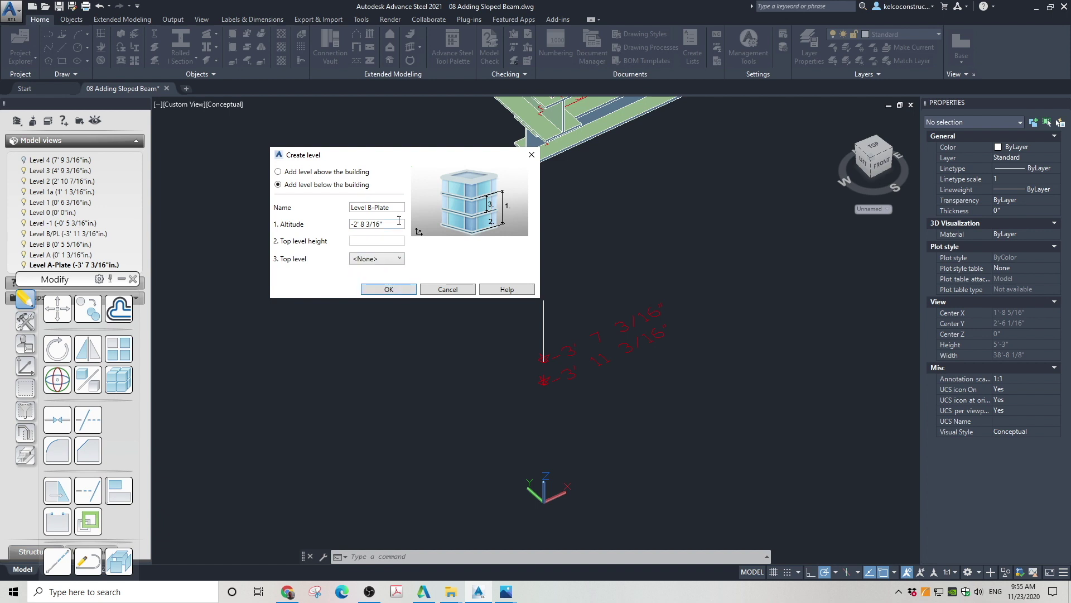
left_click_drag(399, 222, 350, 226)
Step: Create Level B-Plate and set its base level to Level 0
left_click(380, 290)
right_click(58, 160)
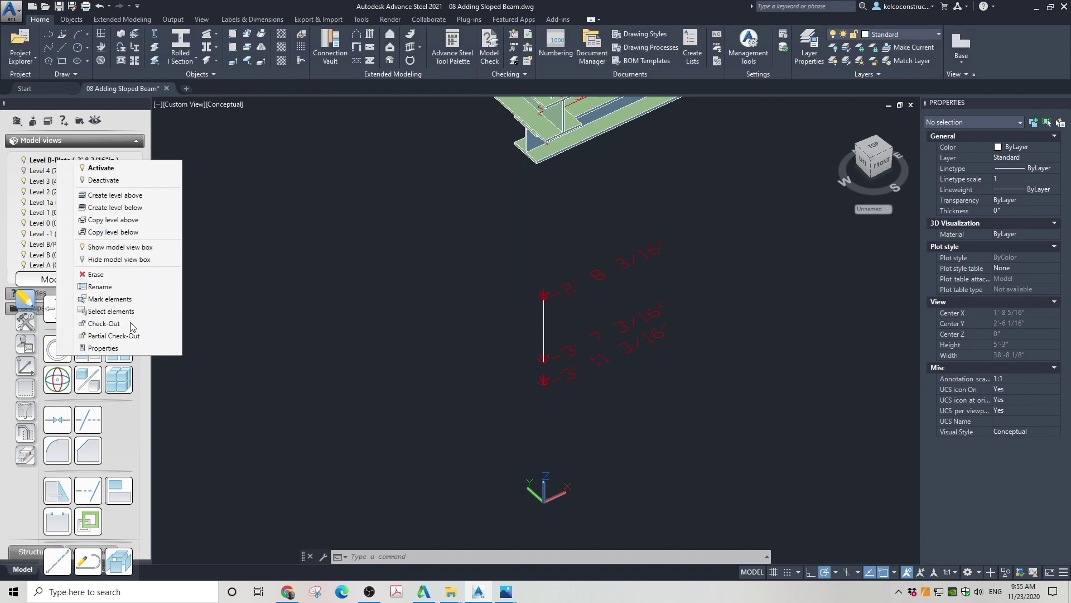
left_click(132, 348)
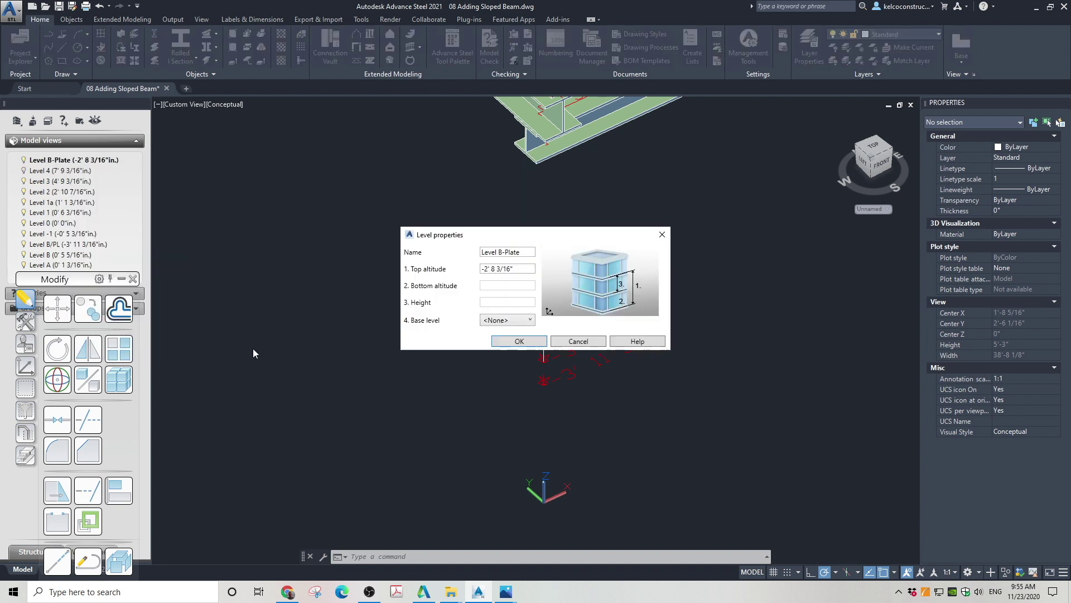
left_click(519, 323)
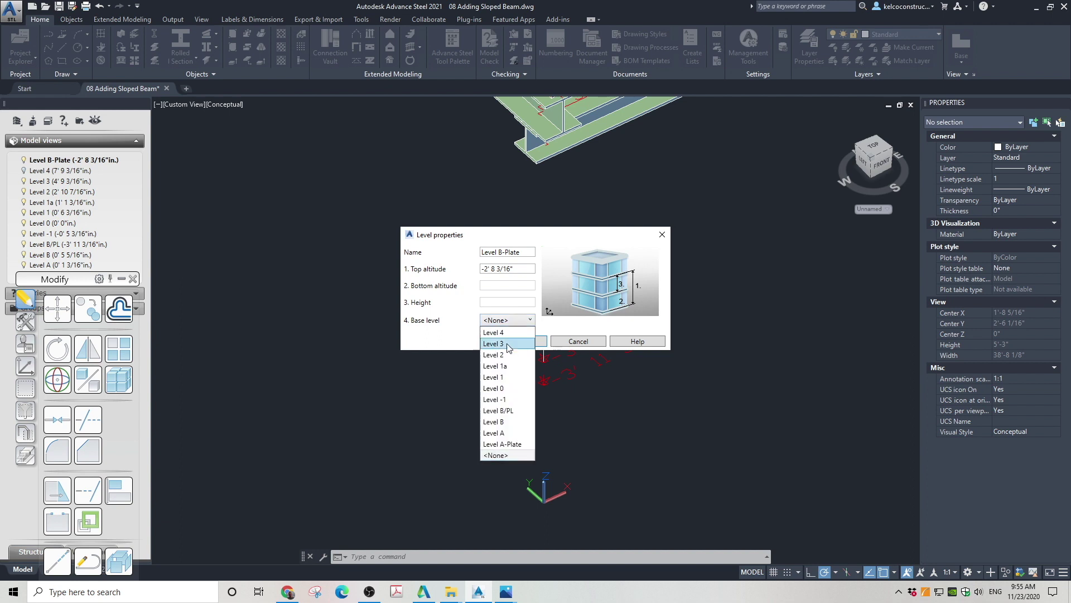
left_click(505, 389)
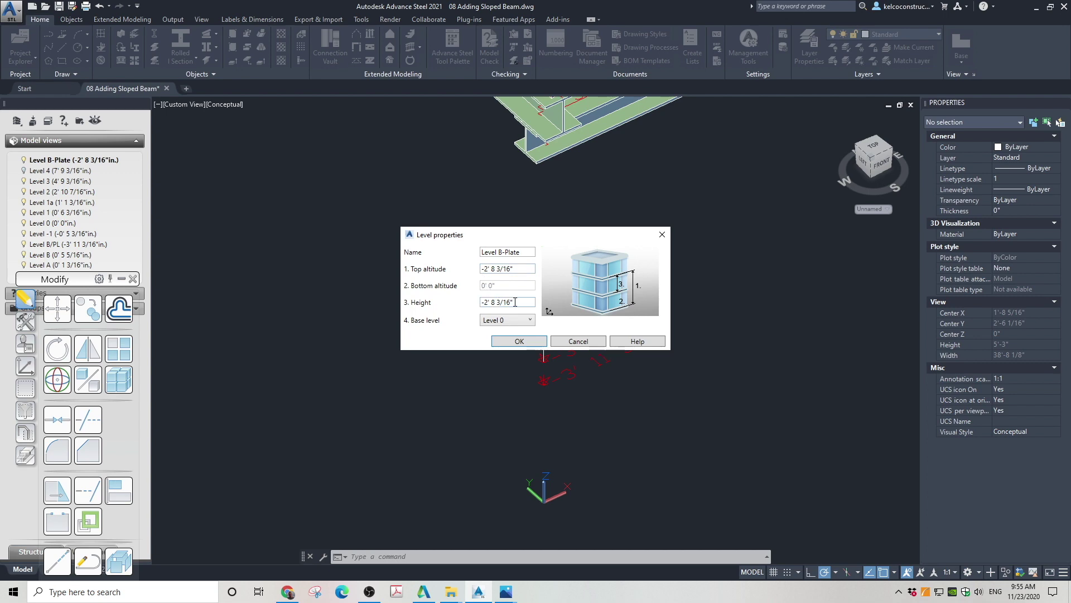
left_click(519, 340)
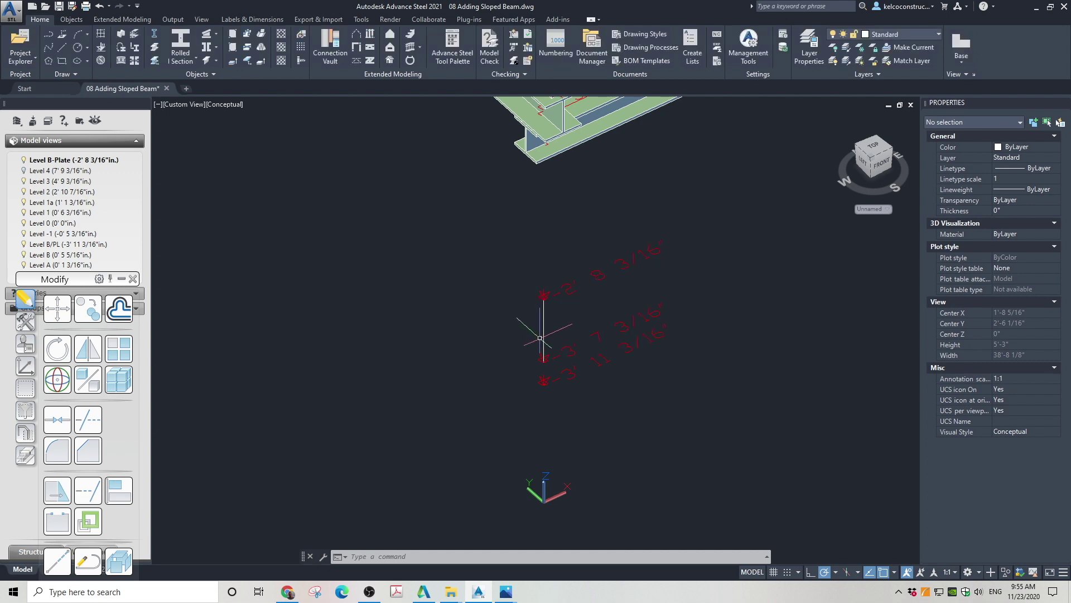
Step: Zoom out to the framing, select an object, and move the floating modification tools aside
scroll(584, 292, "down", 5)
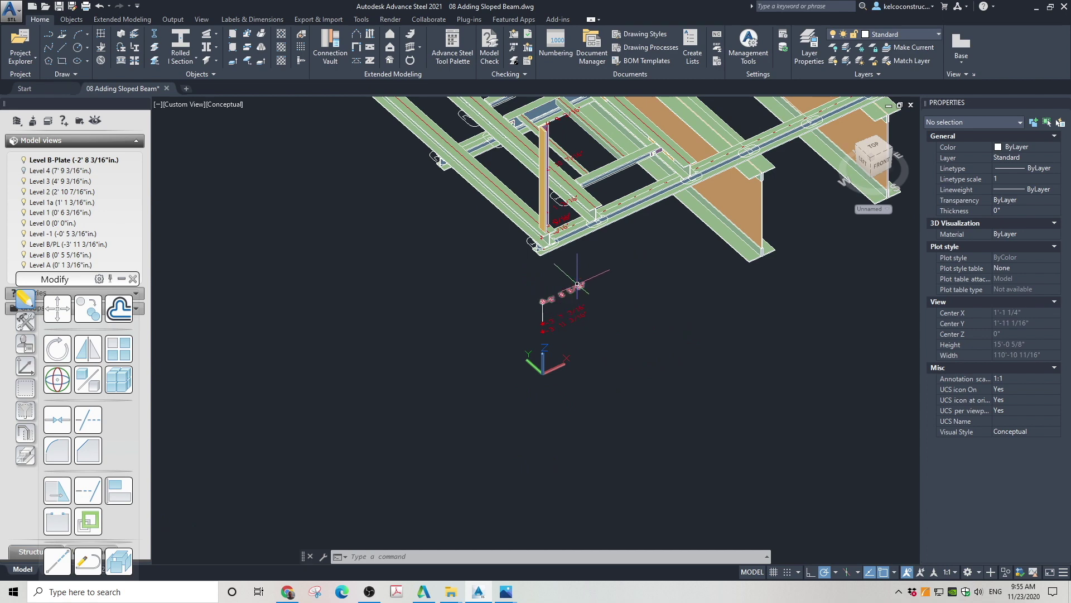
scroll(575, 290, "up", 2)
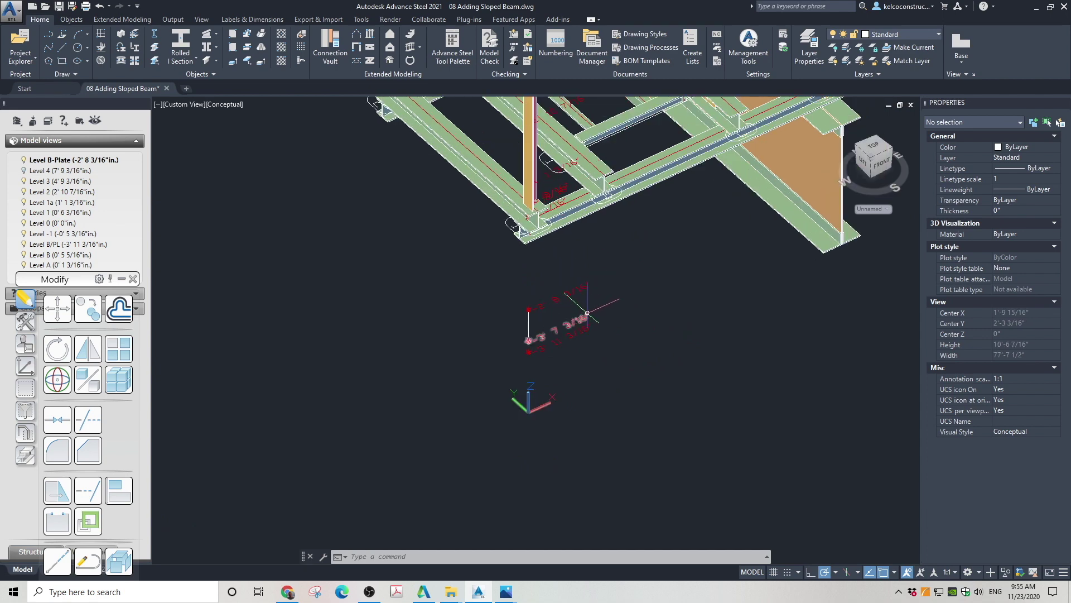
left_click(535, 326)
left_click(502, 310)
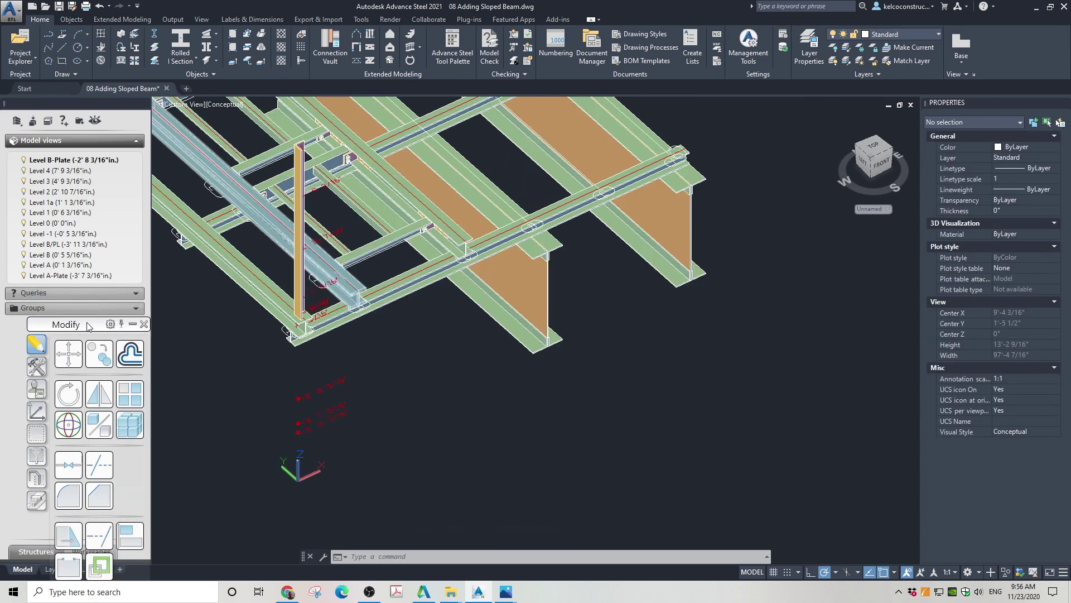
left_click_drag(84, 324, 211, 177)
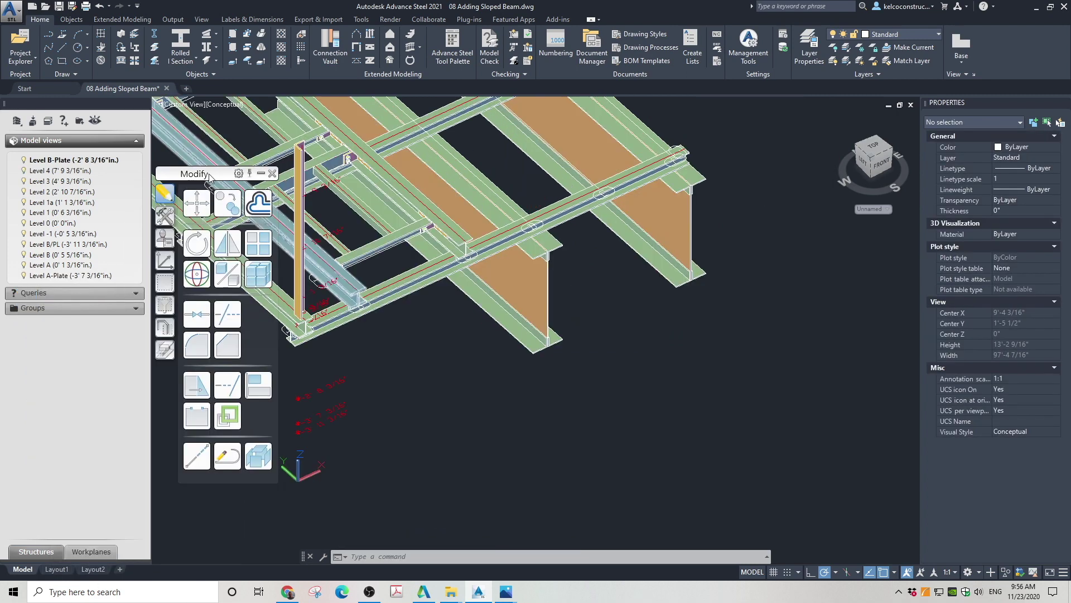
Step: Make Level B-Plate the first workplane and Level A-Plate the second
left_click(90, 552)
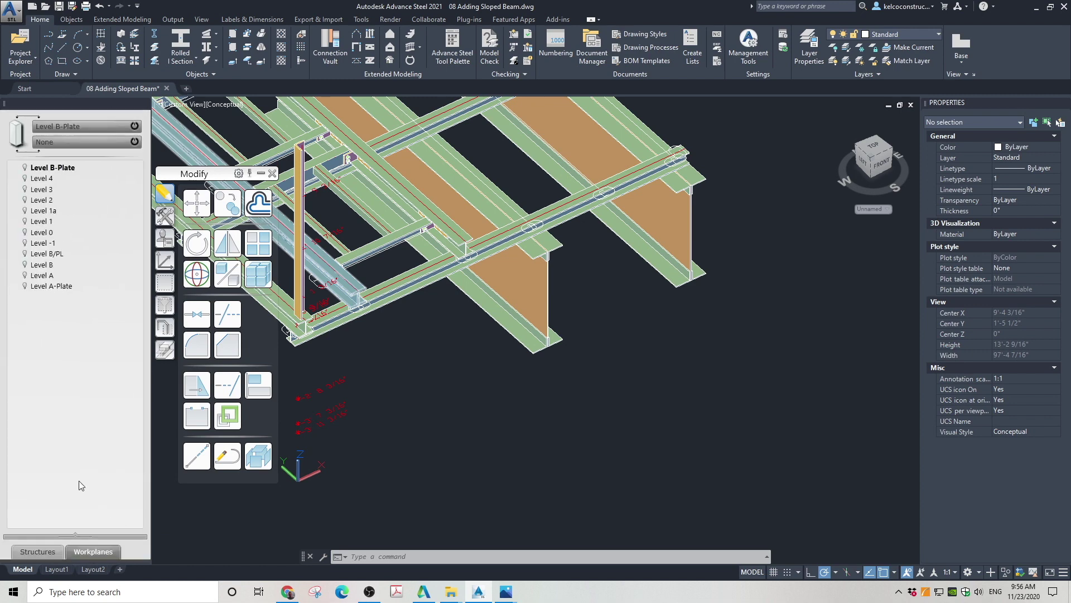
left_click(71, 129)
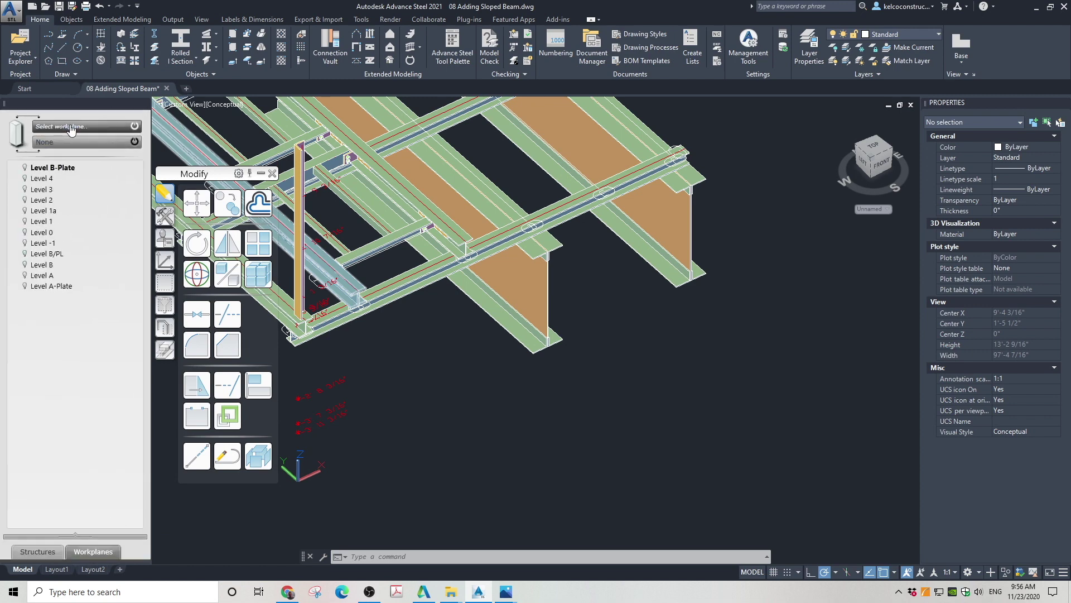
left_click(60, 166)
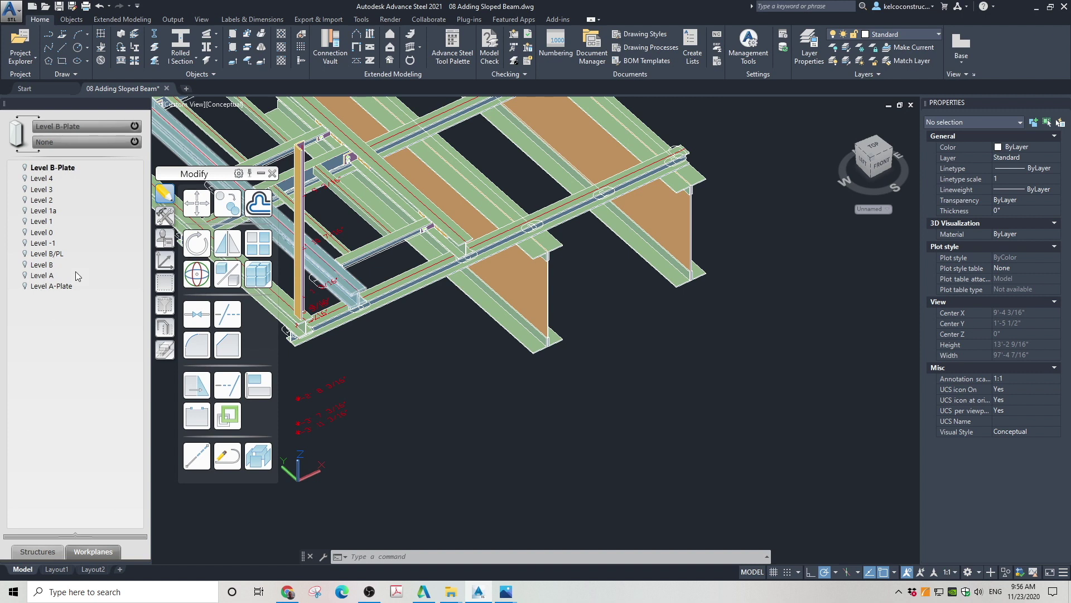
left_click(72, 142)
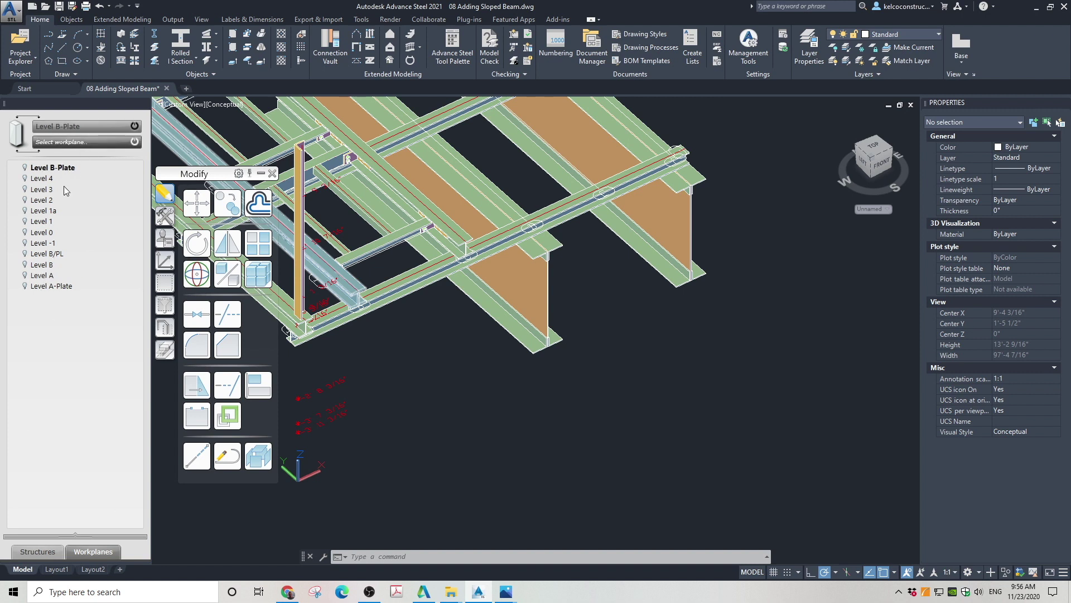
left_click(50, 286)
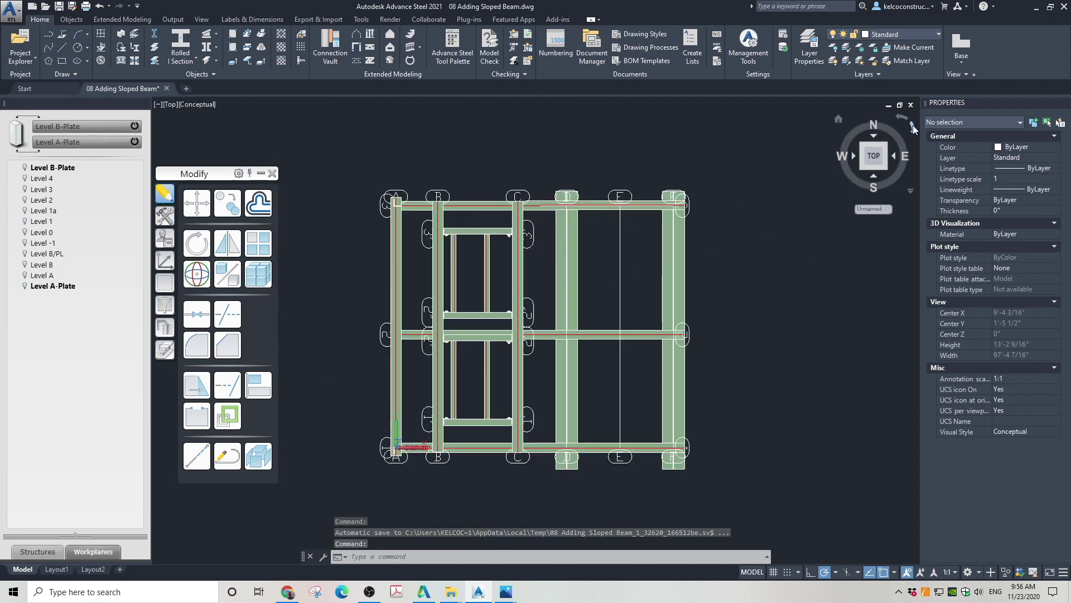
Step: Rotate the top view twice so north faces down, switch to 2D Wireframe, and zoom on the column
left_click(913, 126)
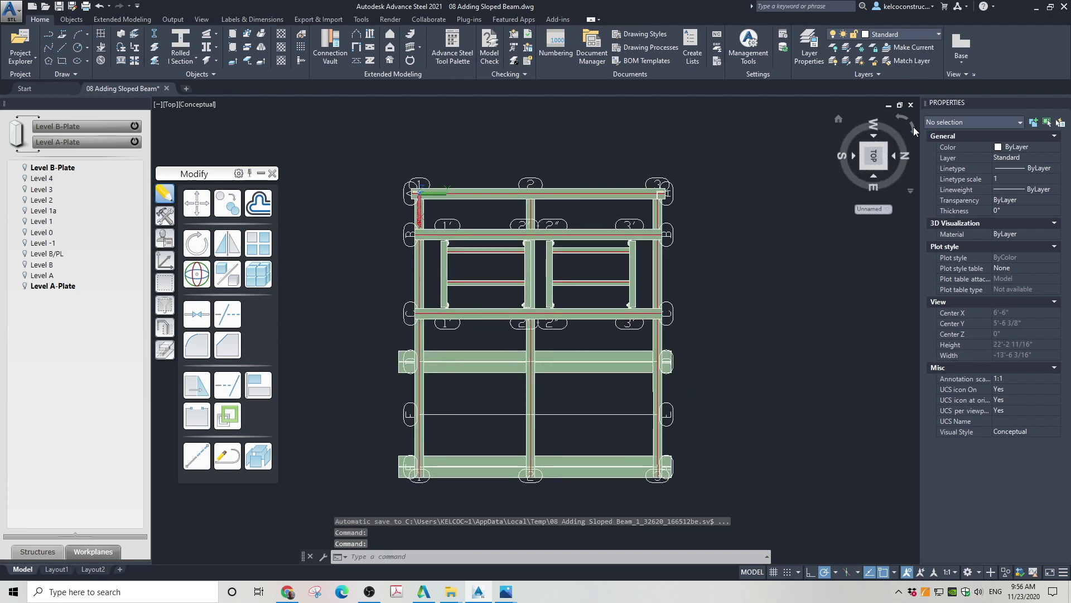
left_click(913, 126)
left_click(189, 104)
left_click(216, 133)
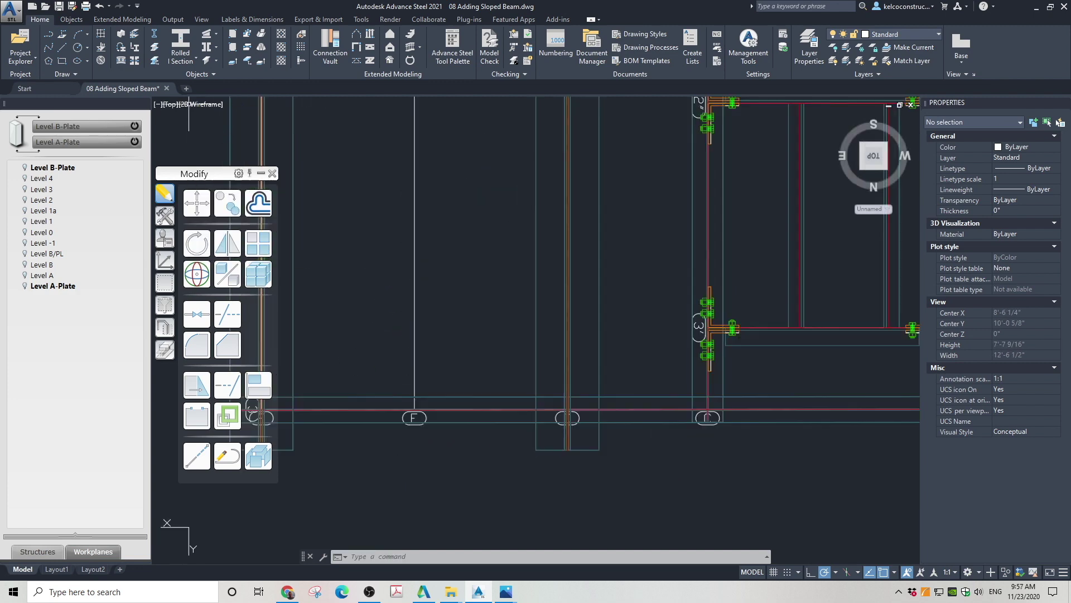
scroll(528, 437, "up", 4)
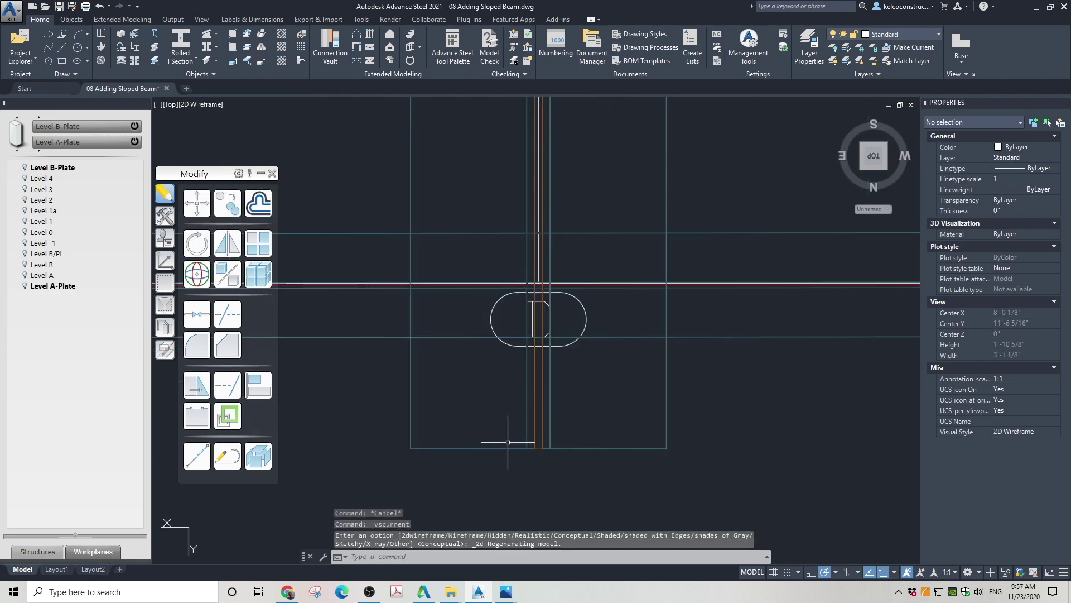
scroll(631, 390, "down", 3)
scroll(608, 430, "up", 5)
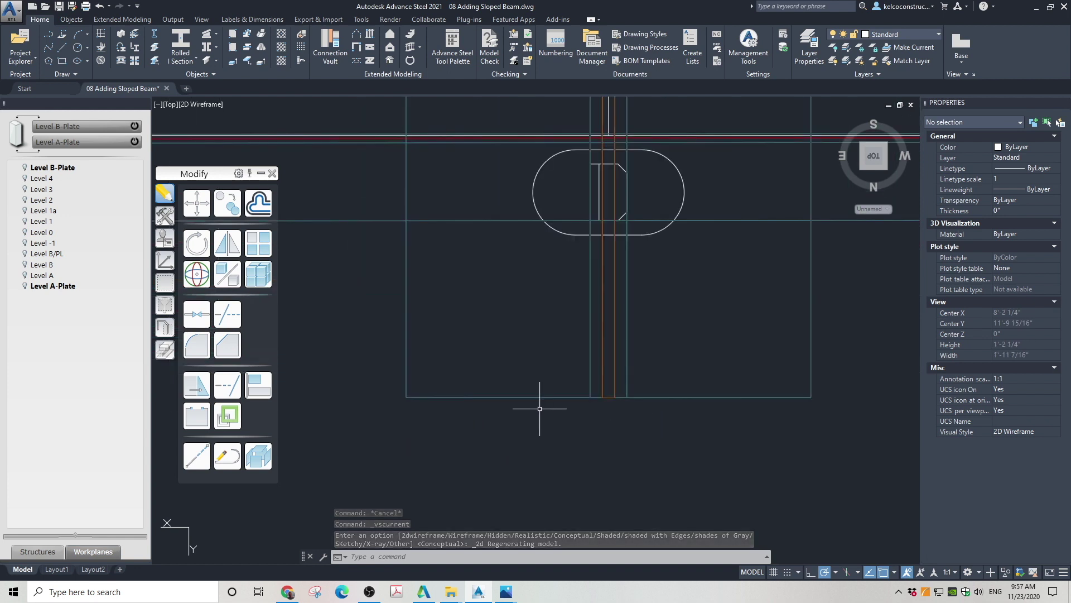
scroll(538, 273, "down", 2)
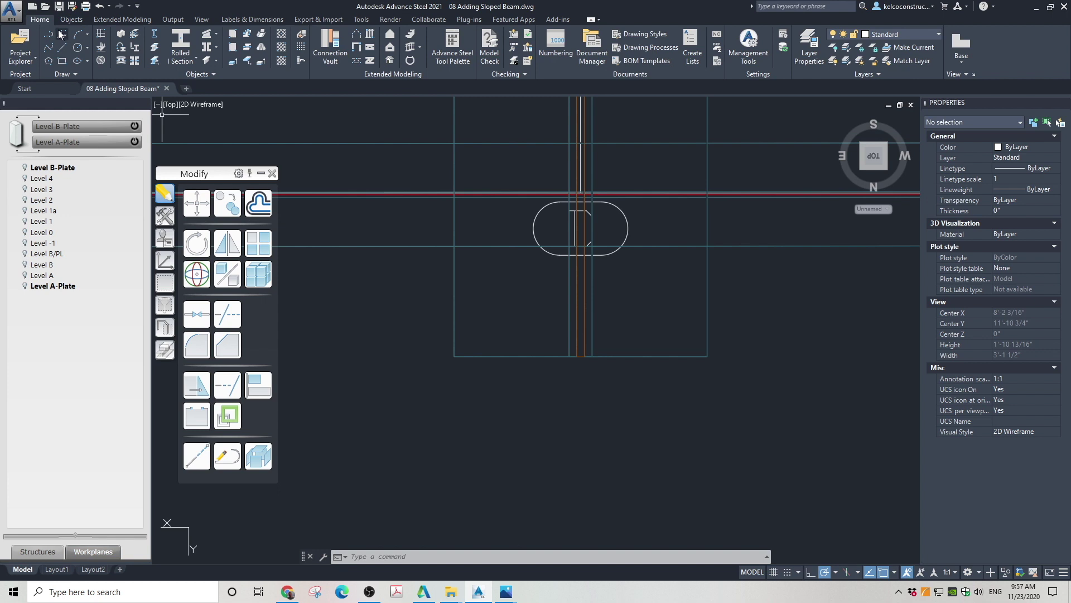
Step: Place a W12x26 A992 column at the snapped corner point and open its properties
left_click(121, 34)
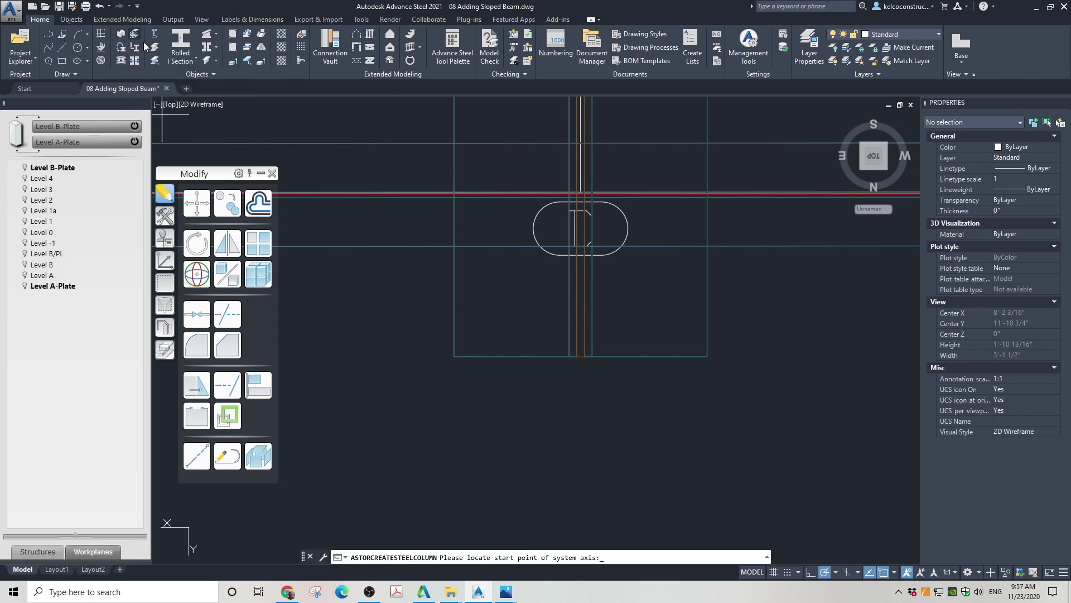
left_click(568, 355)
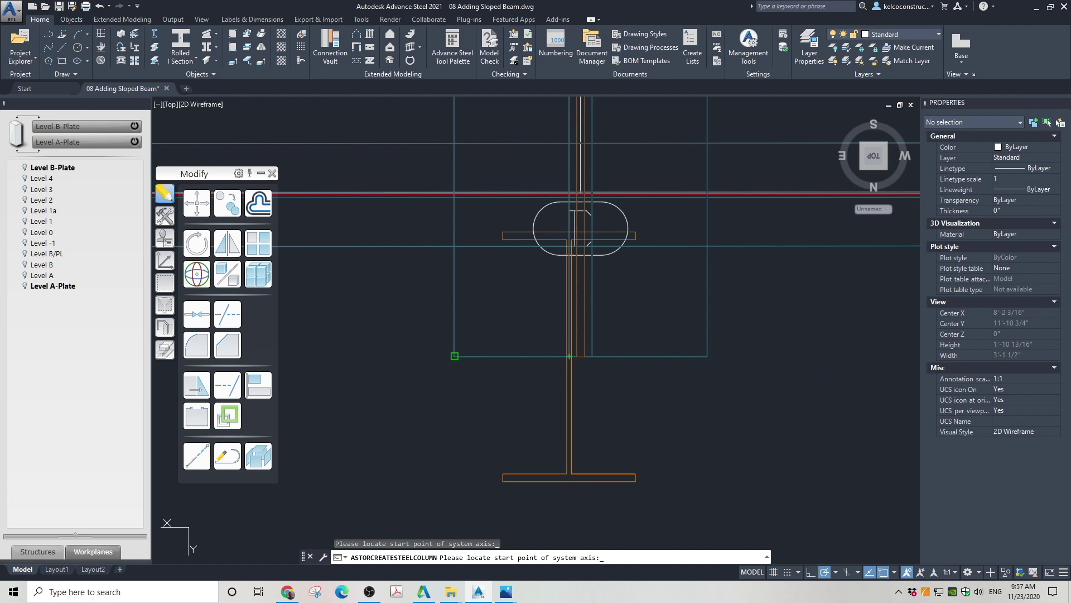
left_click(455, 356)
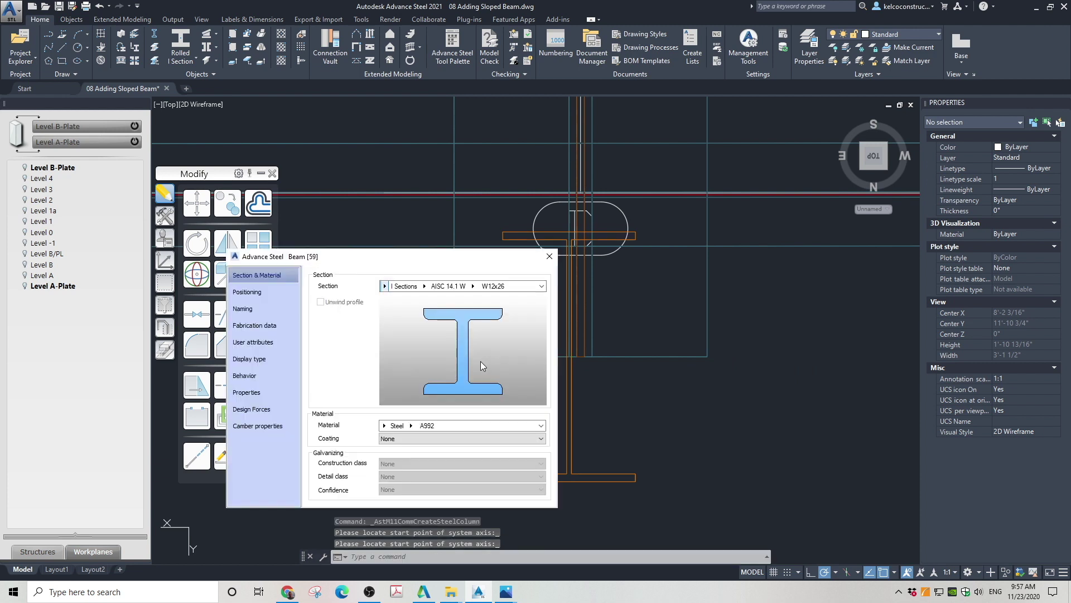
Step: Change the member's section to T Sections, AISC 14.1 WT, size WT10.5X73.5
left_click(385, 286)
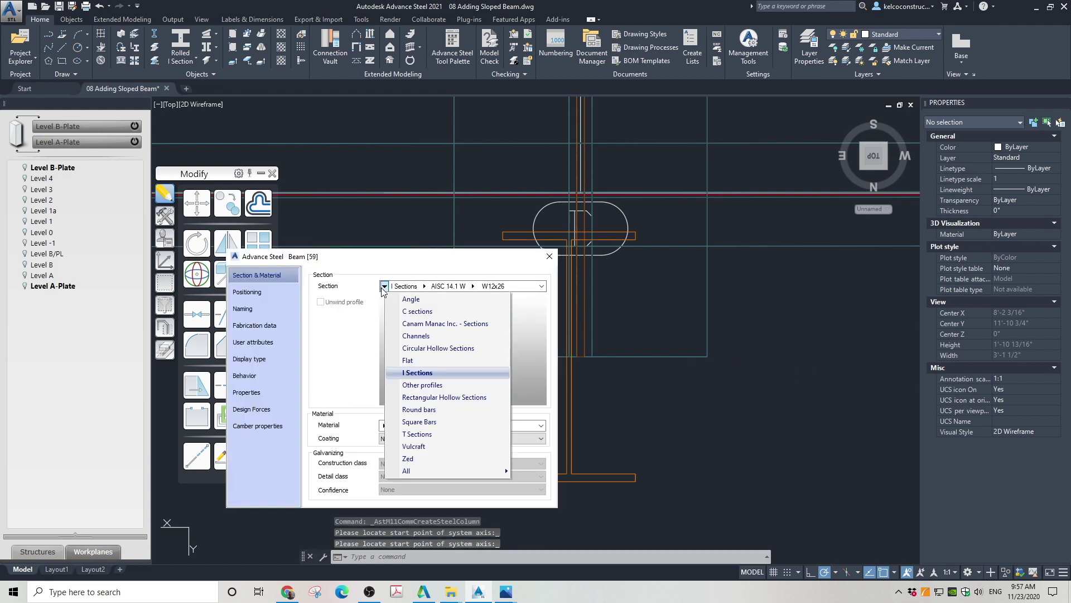
left_click(392, 288)
left_click(387, 298)
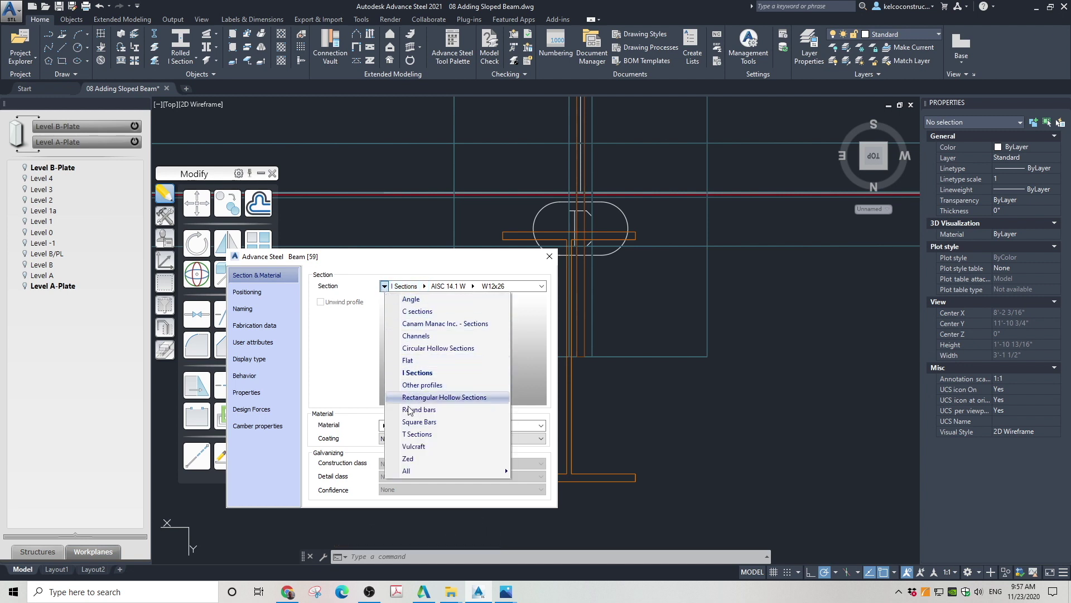
left_click(416, 435)
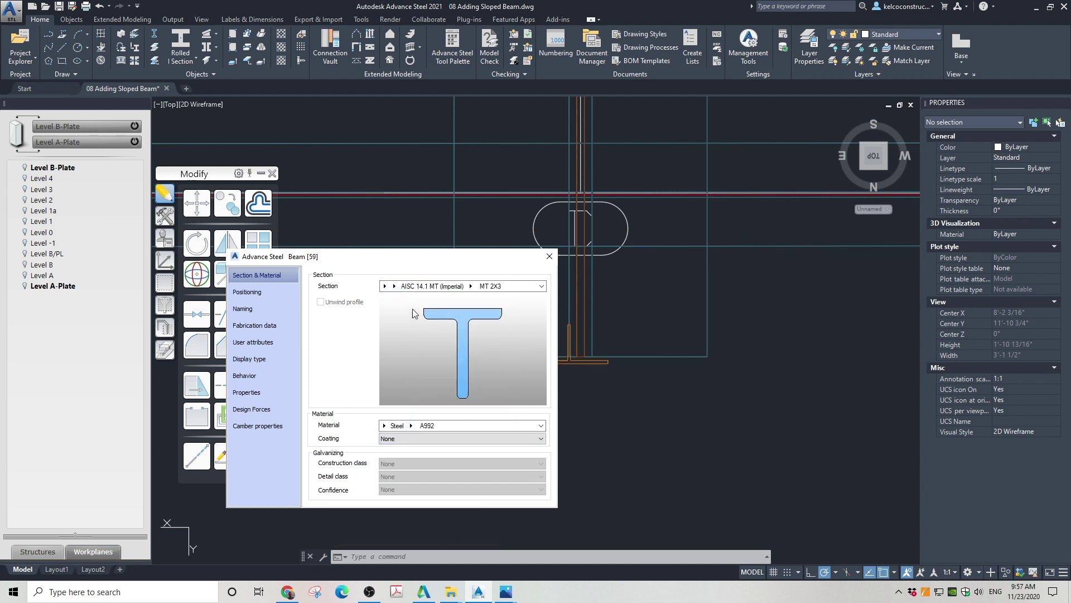
left_click(394, 286)
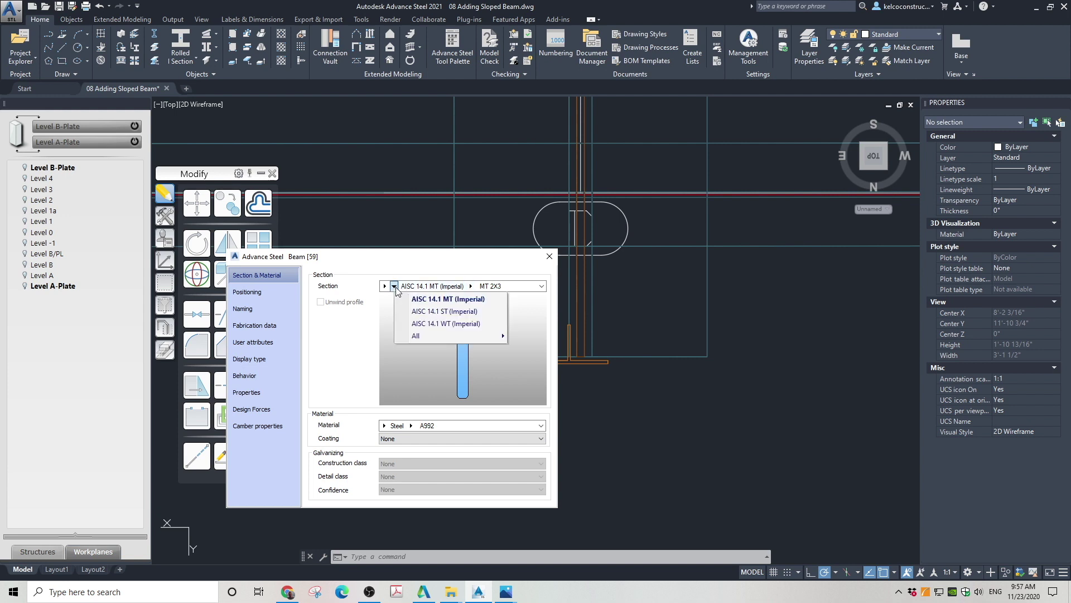
left_click(419, 325)
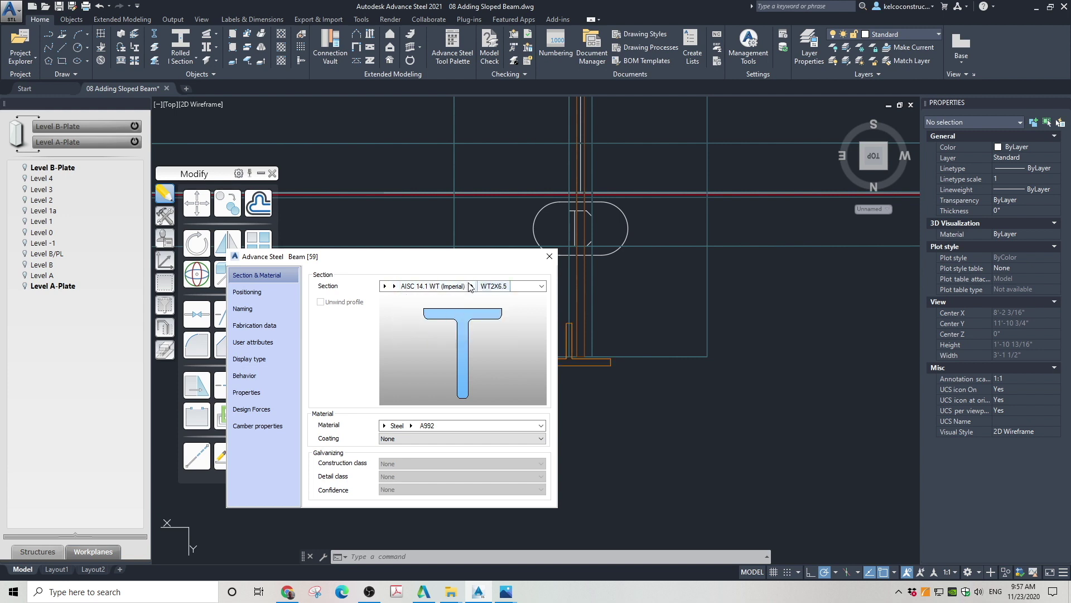
left_click(472, 286)
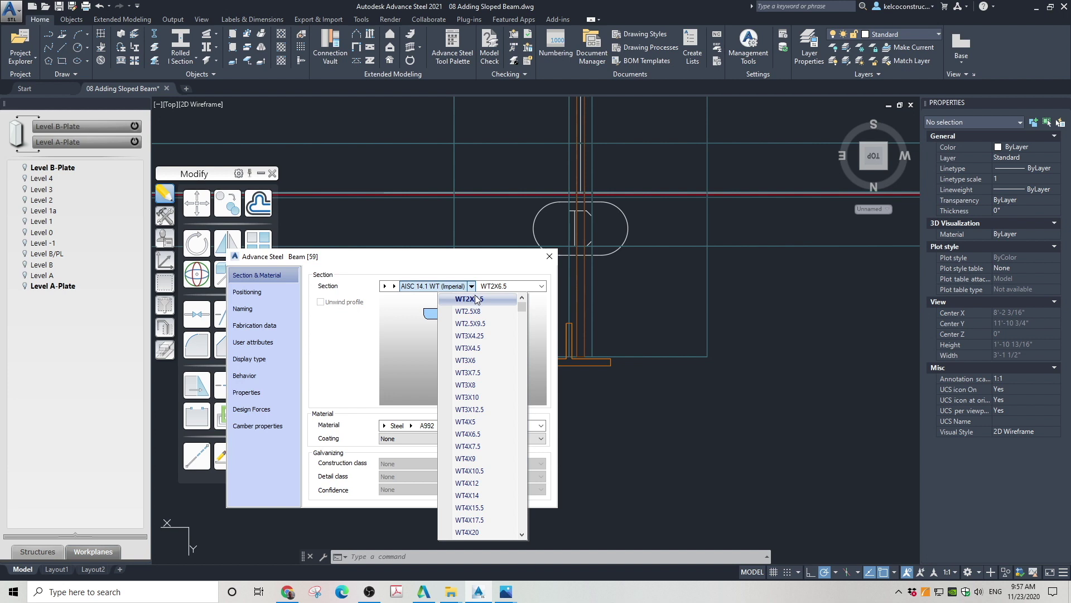
scroll(469, 335, "down", 5)
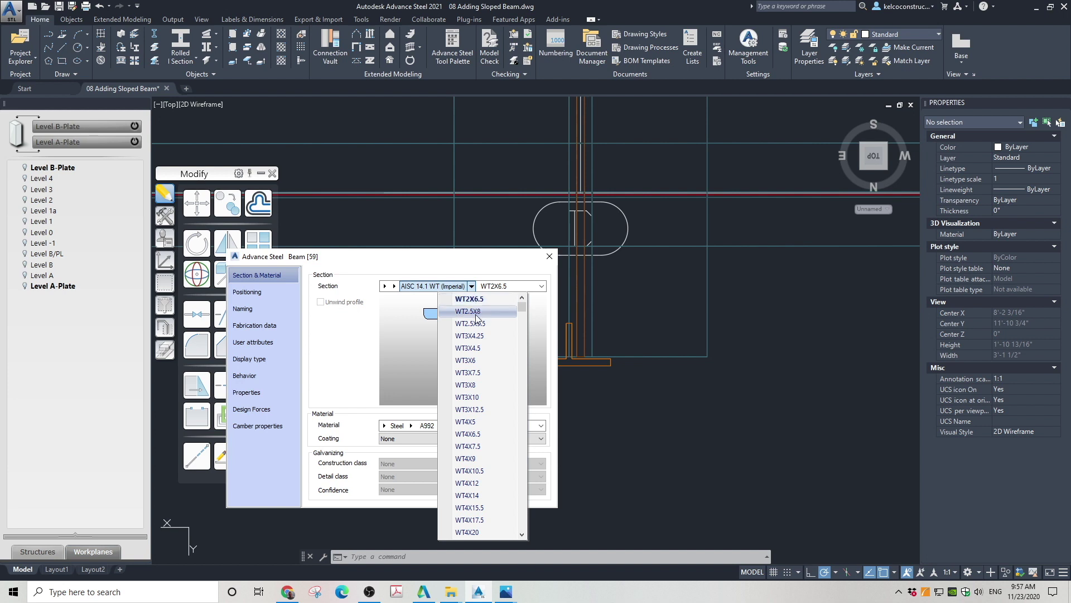
scroll(453, 395, "down", 7)
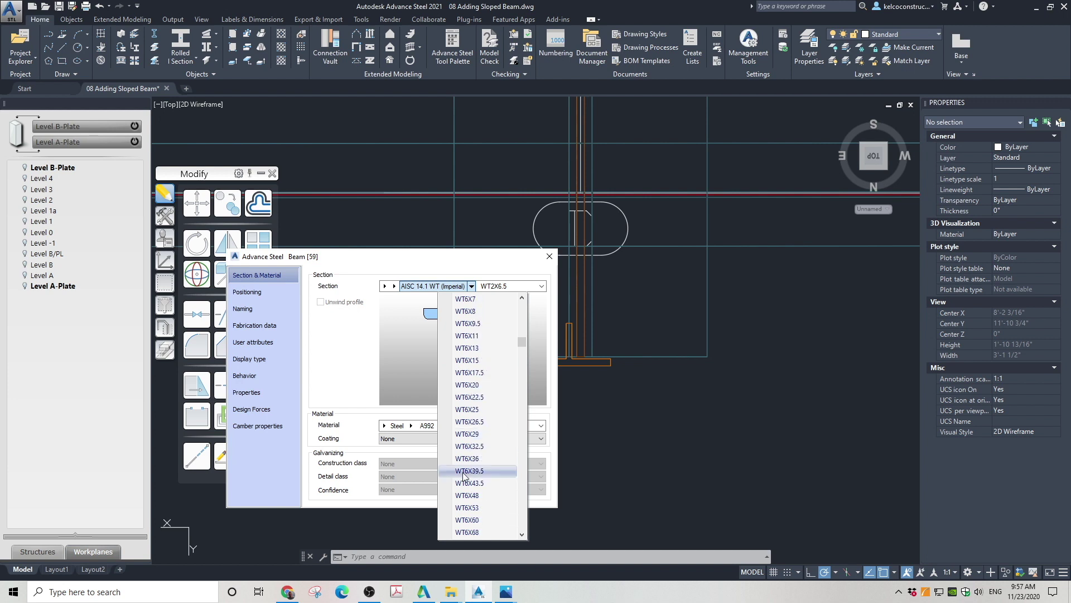
scroll(471, 491, "down", 8)
scroll(479, 509, "down", 6)
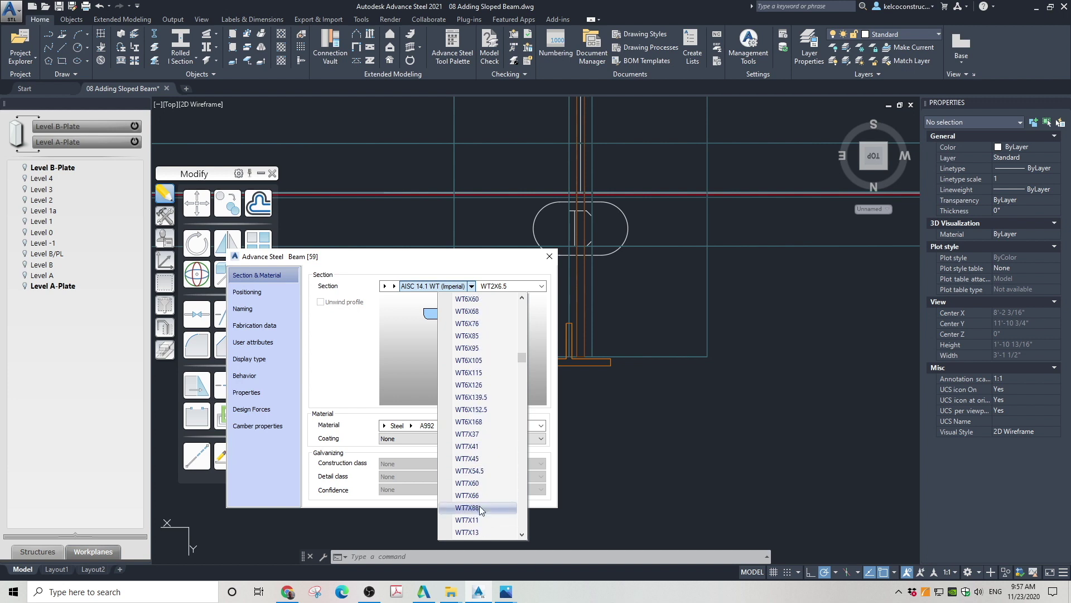
scroll(479, 507, "down", 5)
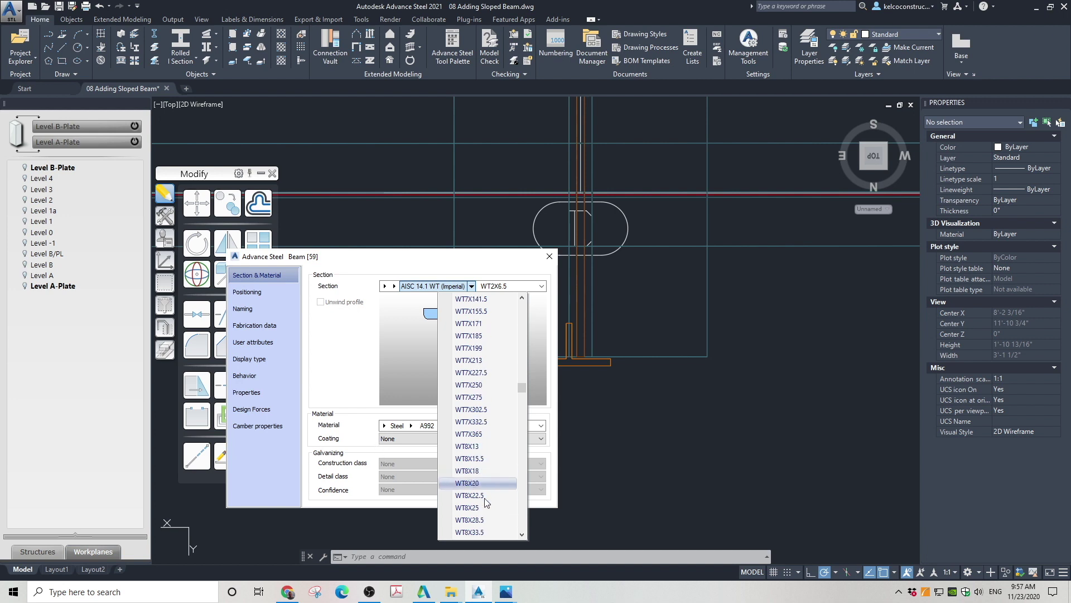
scroll(487, 499, "down", 6)
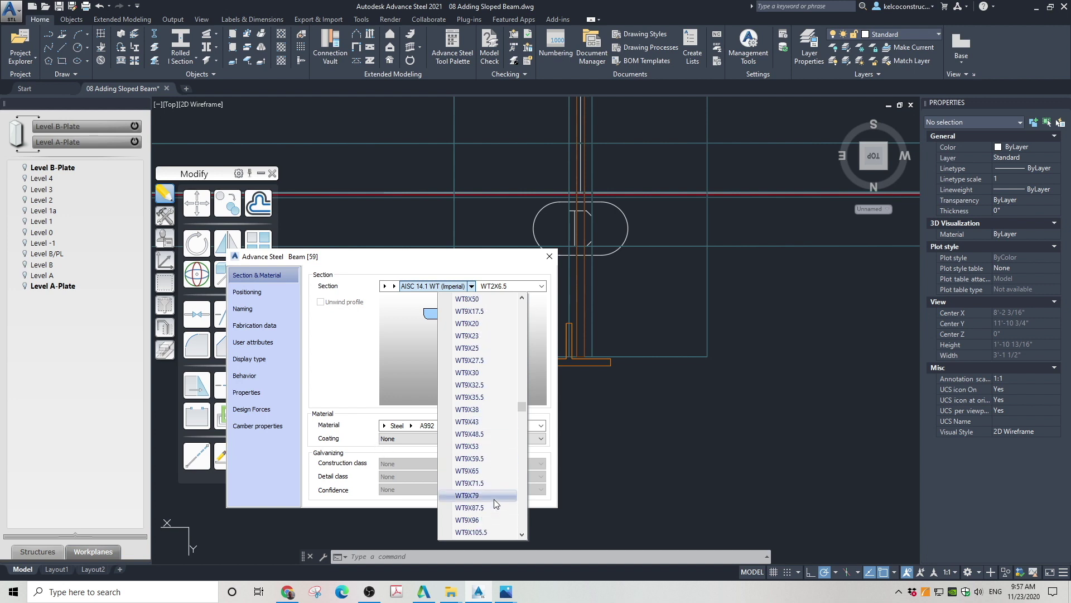
scroll(495, 500, "down", 4)
scroll(494, 502, "down", 1)
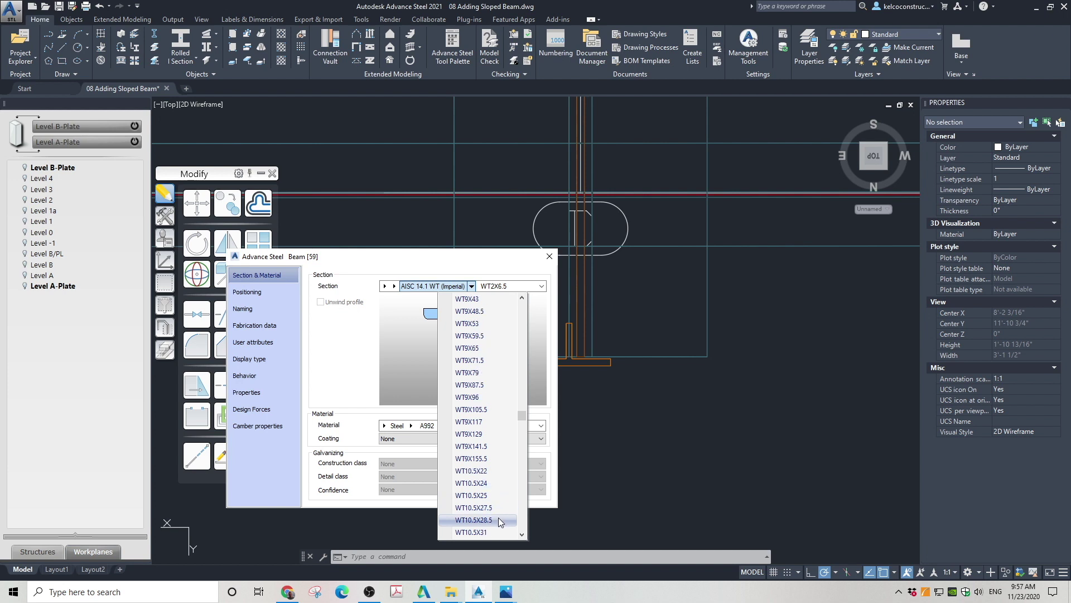
scroll(499, 521, "down", 1)
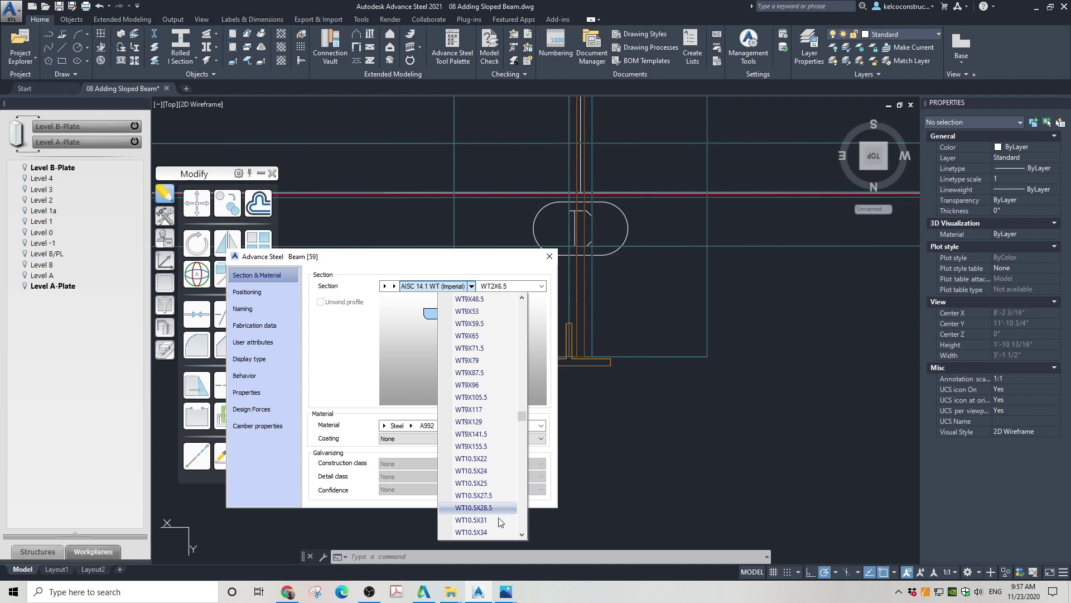
scroll(498, 523, "down", 4)
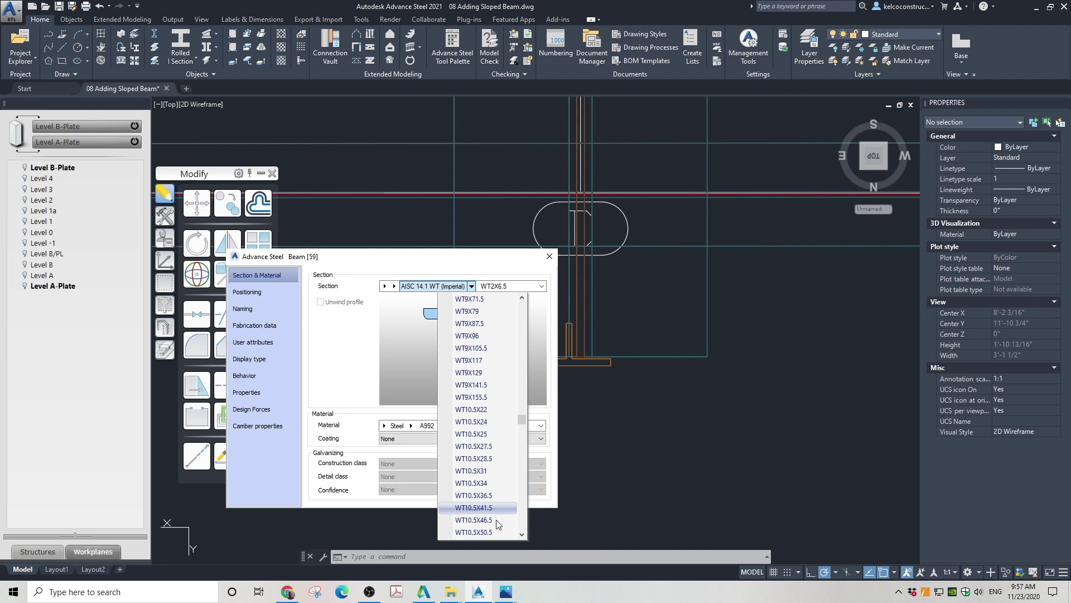
scroll(498, 525, "down", 5)
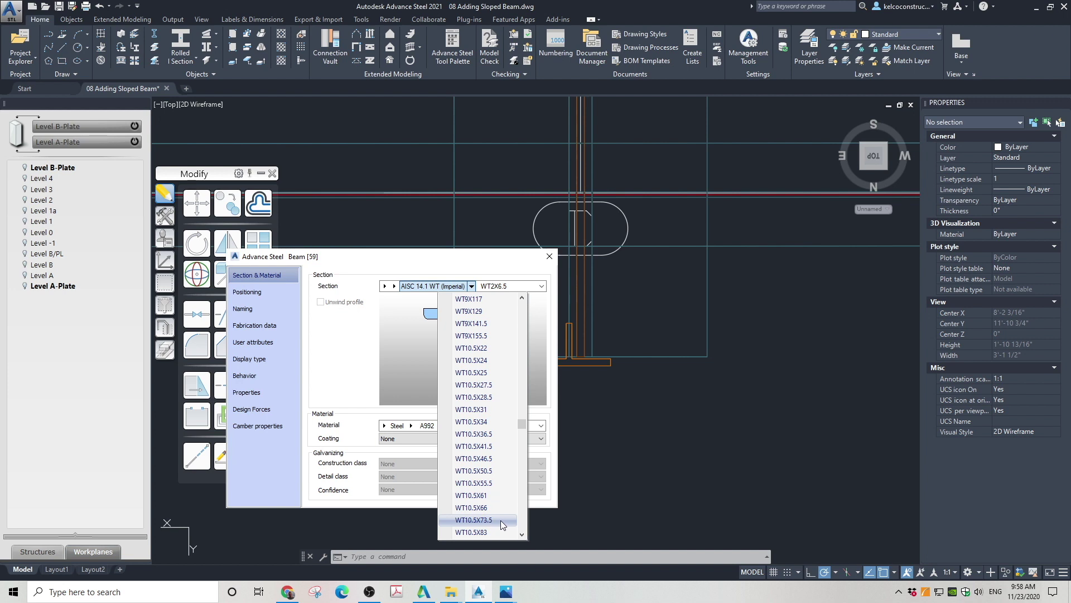
left_click(500, 520)
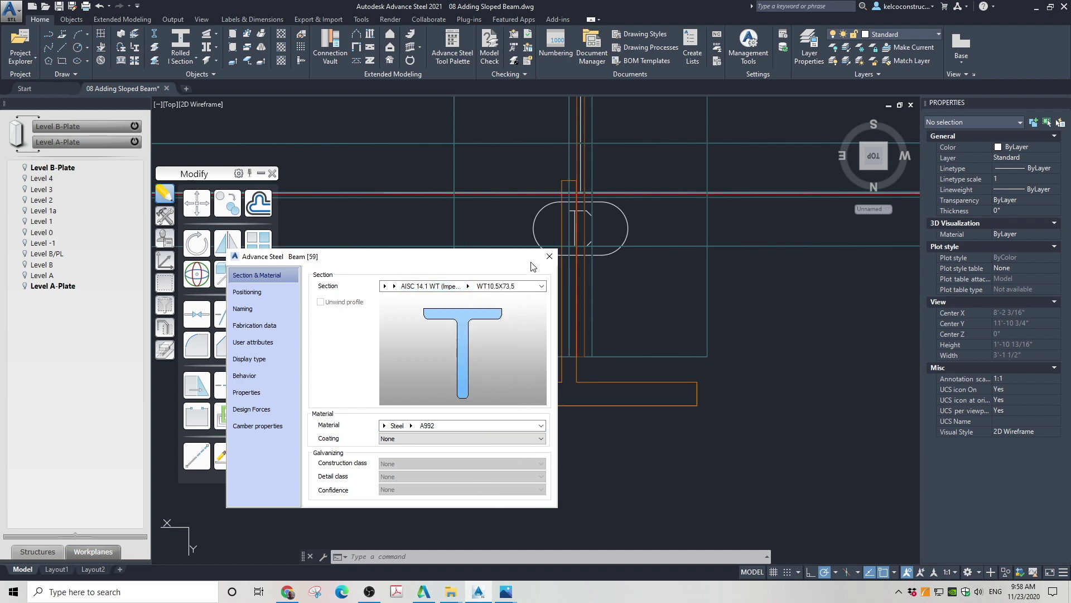
Step: Reference the section at its top centre, rotate it 90°, and close the dialog
left_click(260, 294)
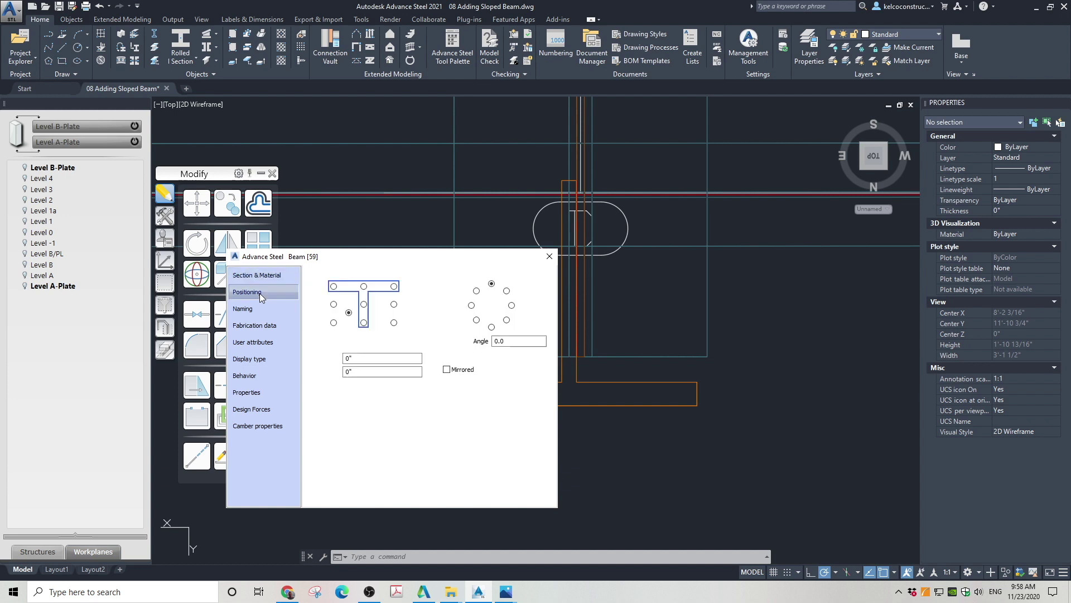
left_click(364, 286)
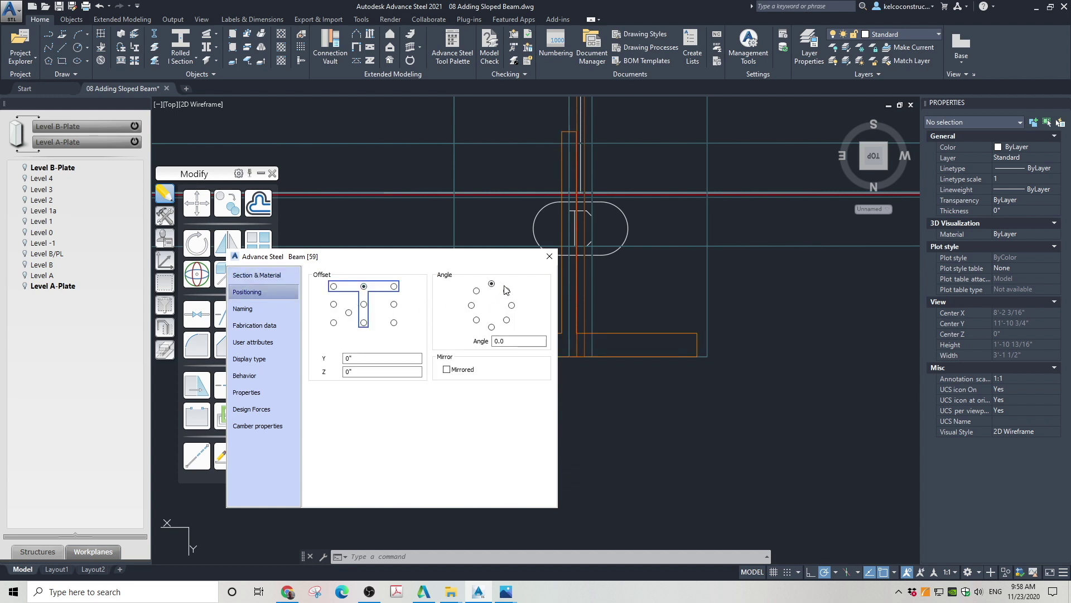
left_click(511, 306)
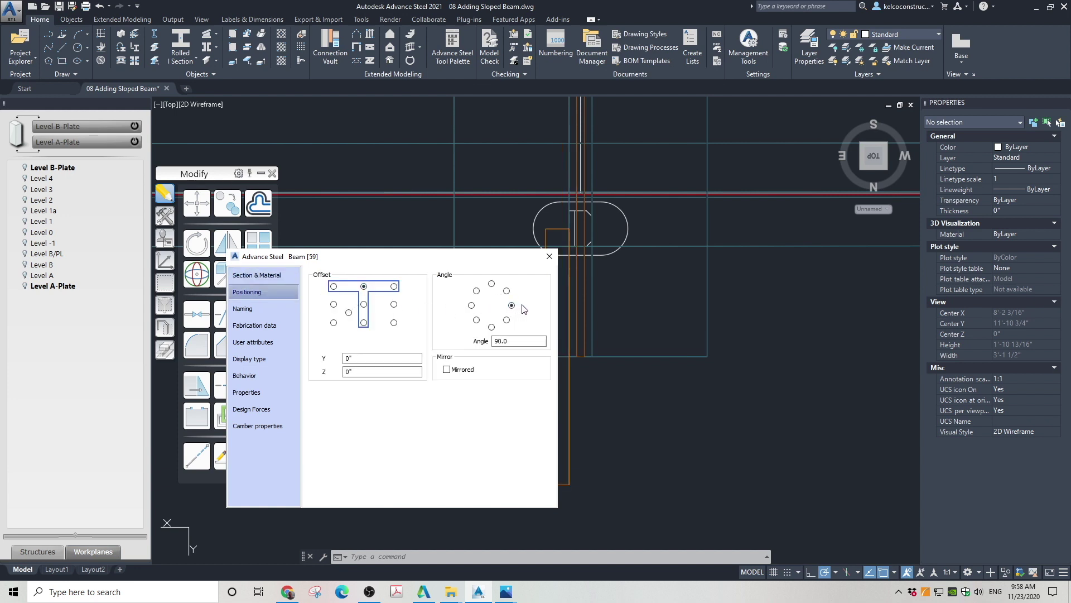
left_click(550, 257)
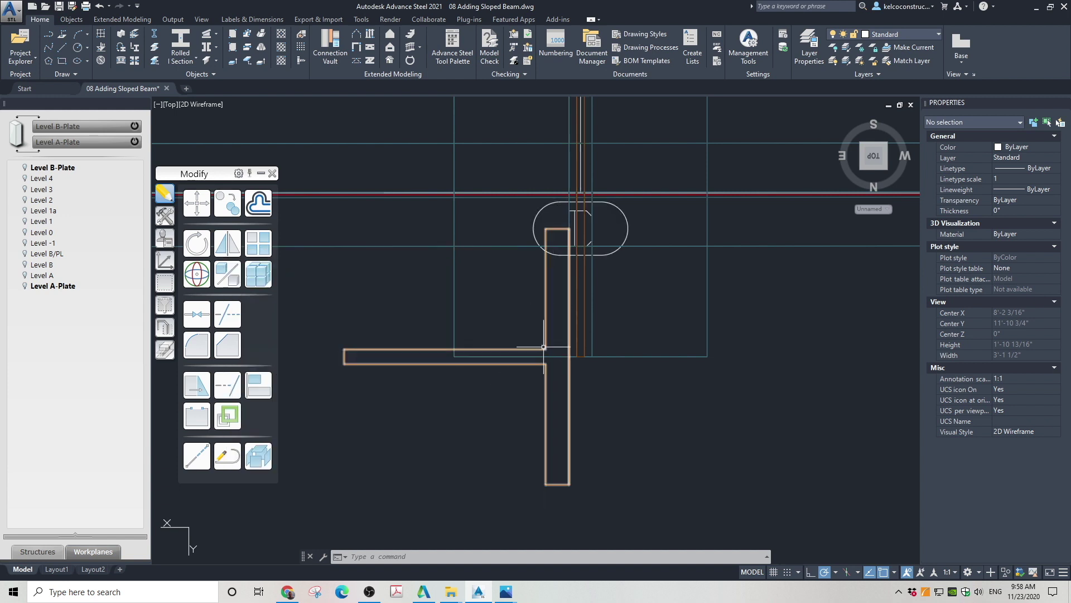
Step: Shade the model in Conceptual style and view it isometrically from the back
scroll(691, 408, "down", 6)
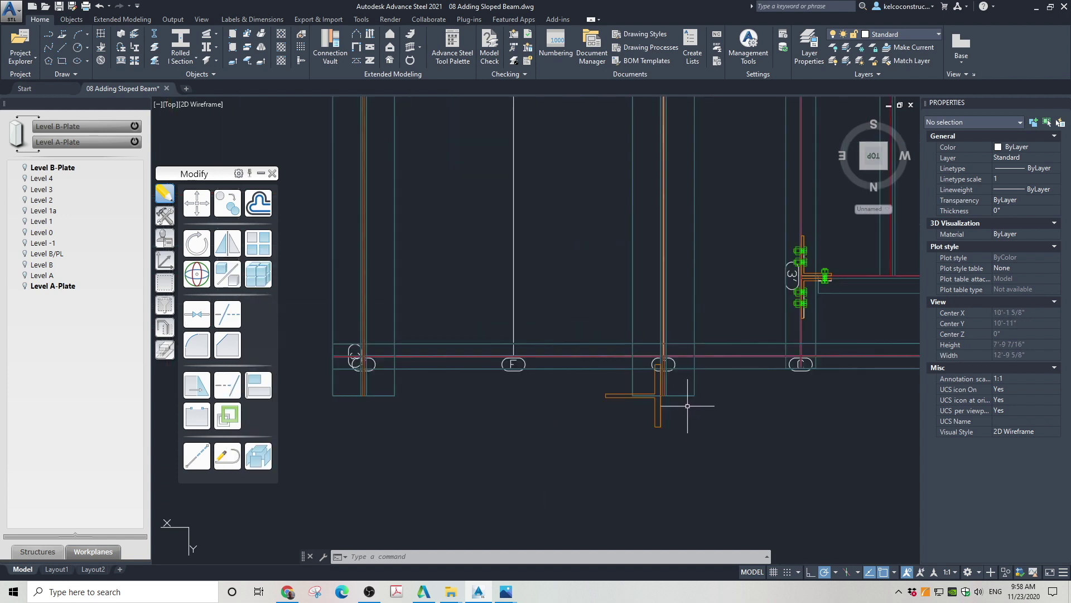
left_click(208, 105)
left_click(246, 146)
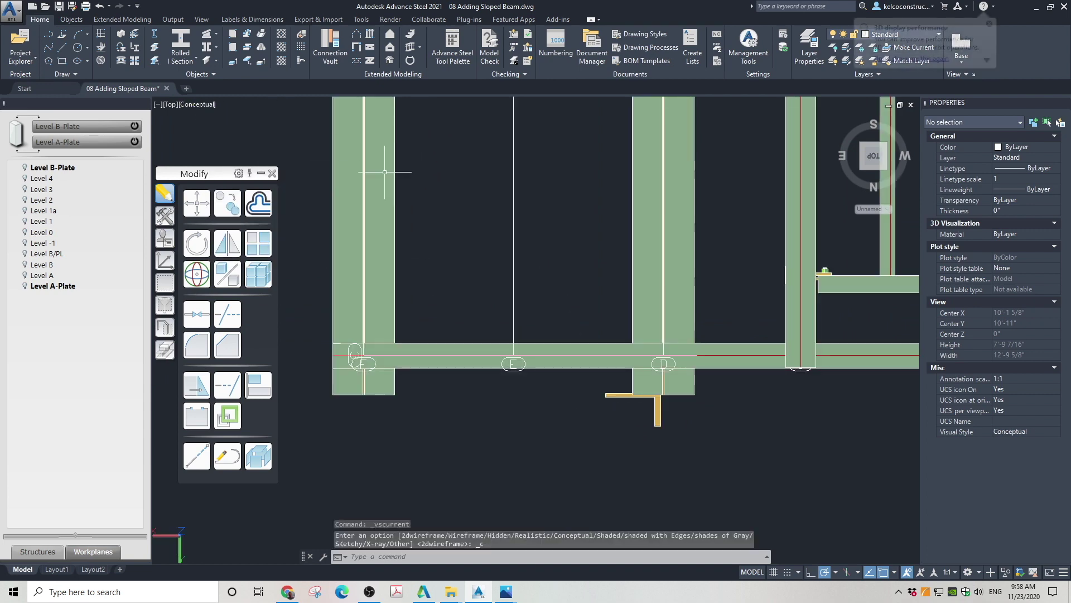
left_click(864, 169)
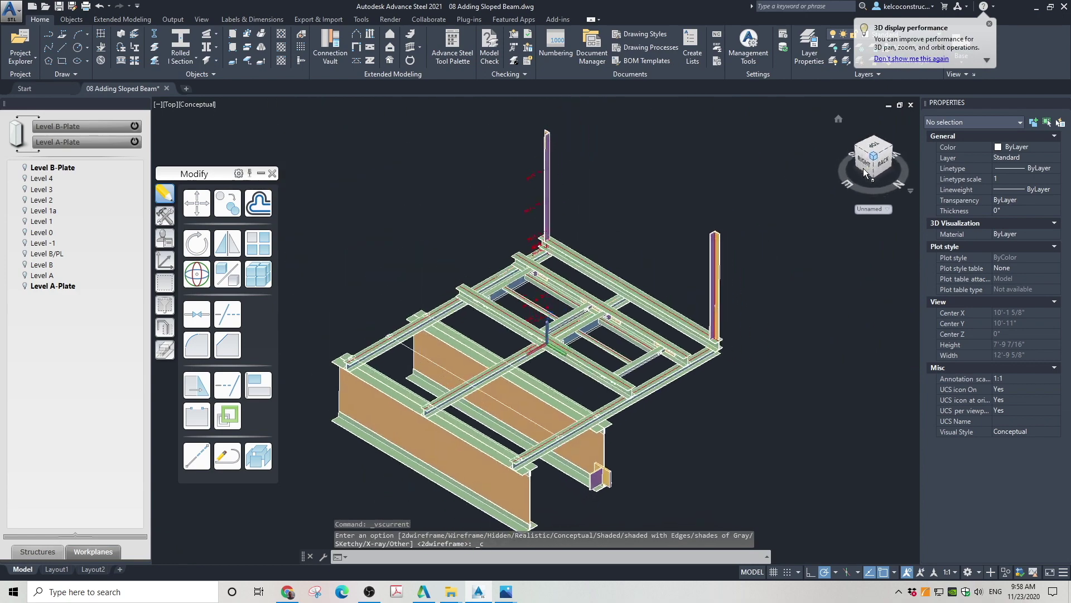
scroll(610, 487, "up", 6)
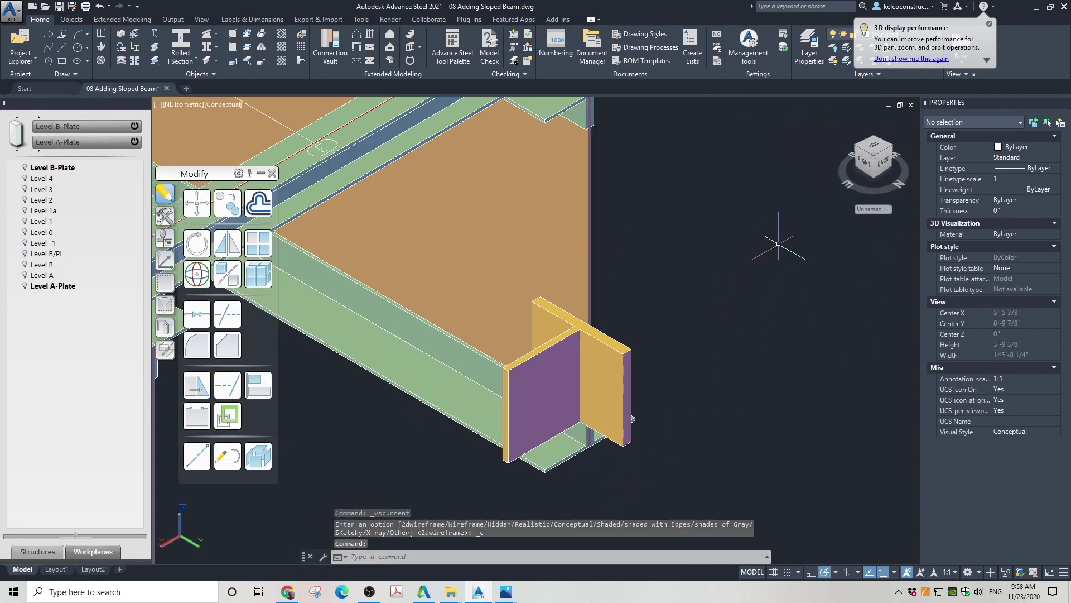
scroll(778, 244, "down", 6)
left_click(883, 164)
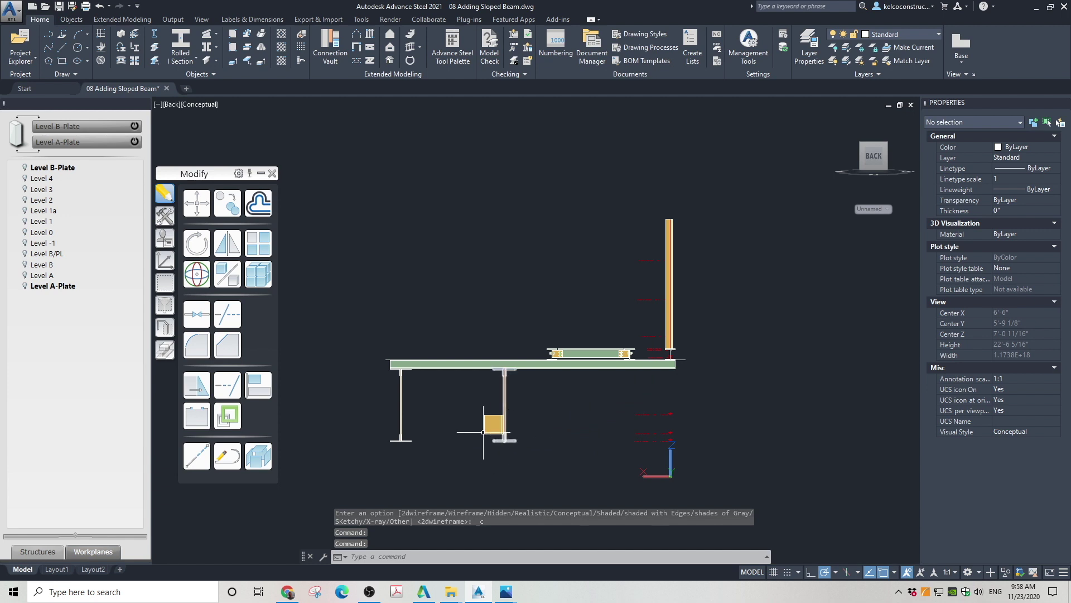
Step: Select the new WT10.5X73.5 member and return to the Top plan view
scroll(483, 431, "up", 4)
scroll(524, 424, "up", 4)
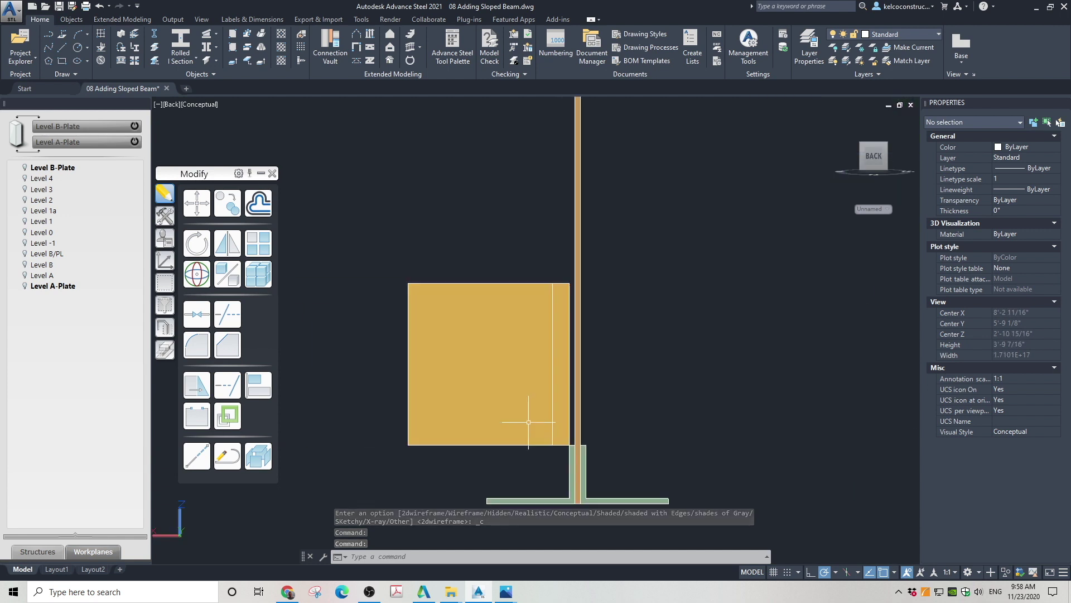
scroll(530, 420, "up", 4)
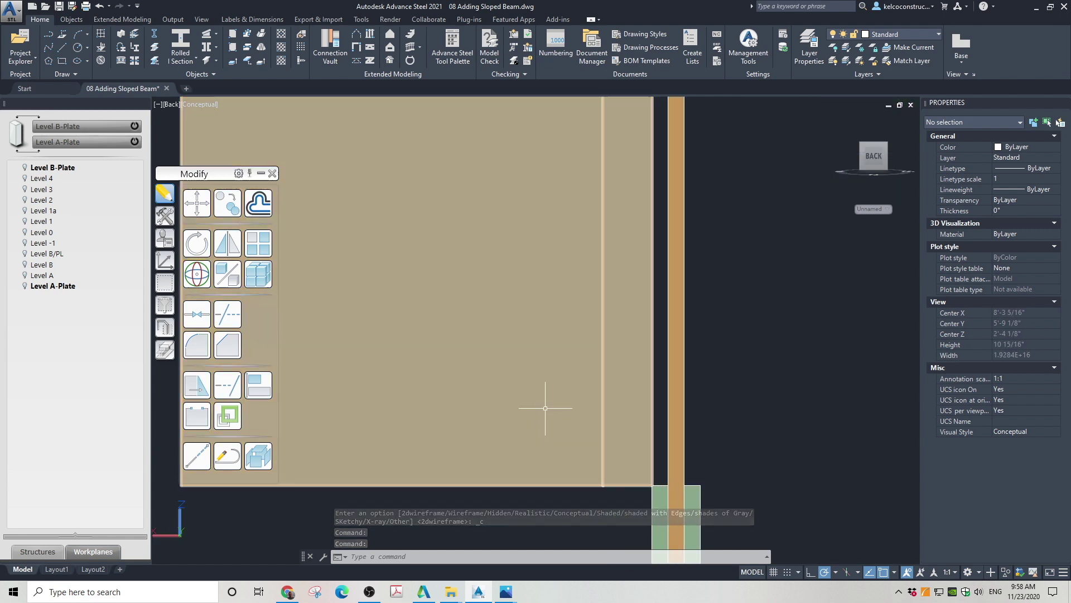
left_click(610, 356)
scroll(729, 307, "down", 7)
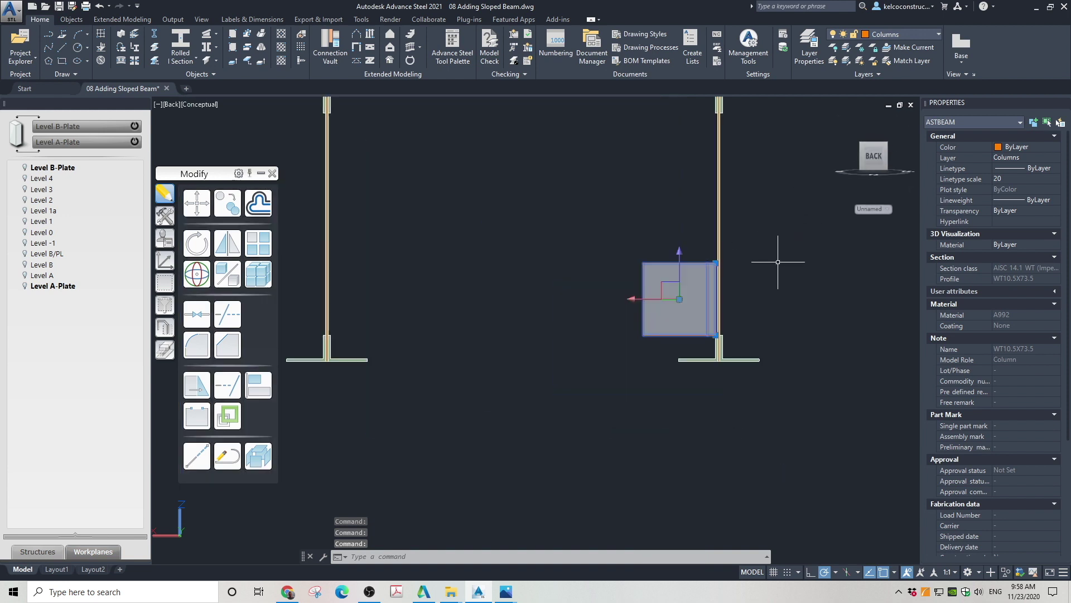
scroll(770, 254, "down", 2)
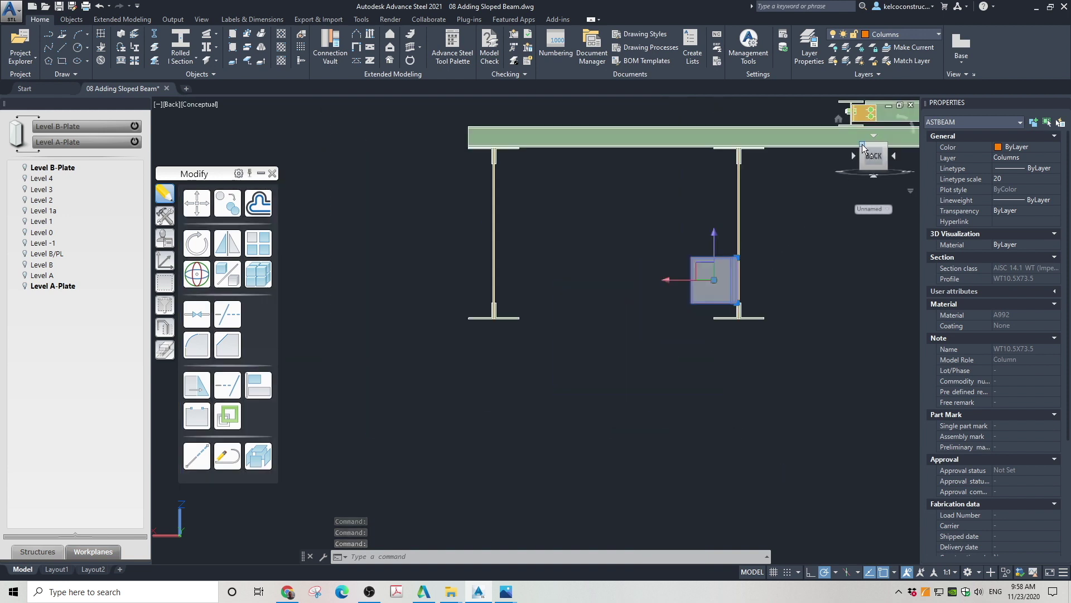
left_click(873, 136)
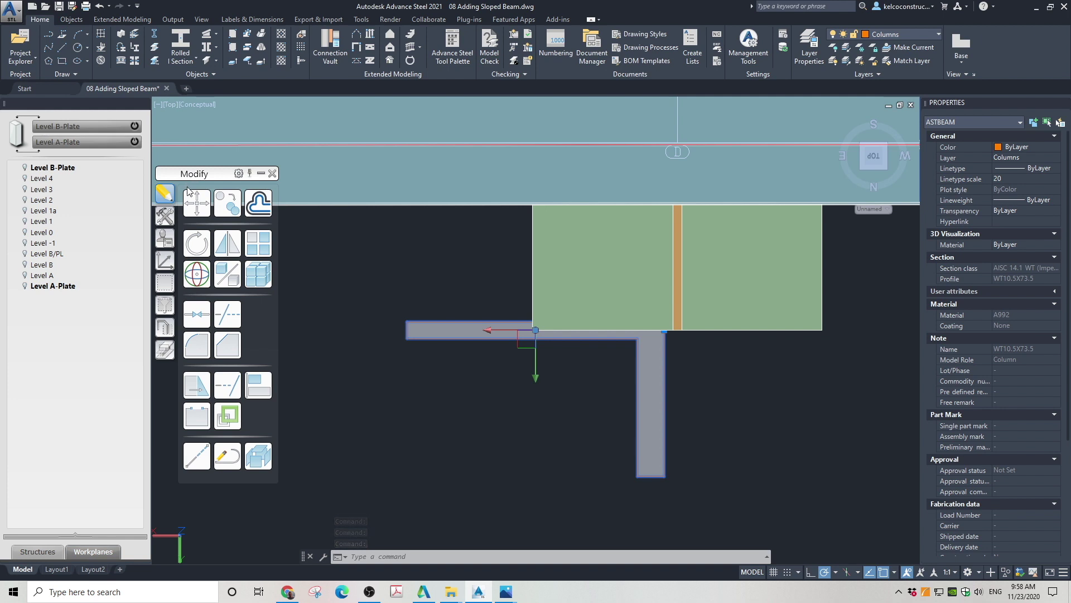
left_click(188, 106)
Step: Switch to 2D Wireframe, window-select the WT bracket and start moving it from its corner
left_click(207, 128)
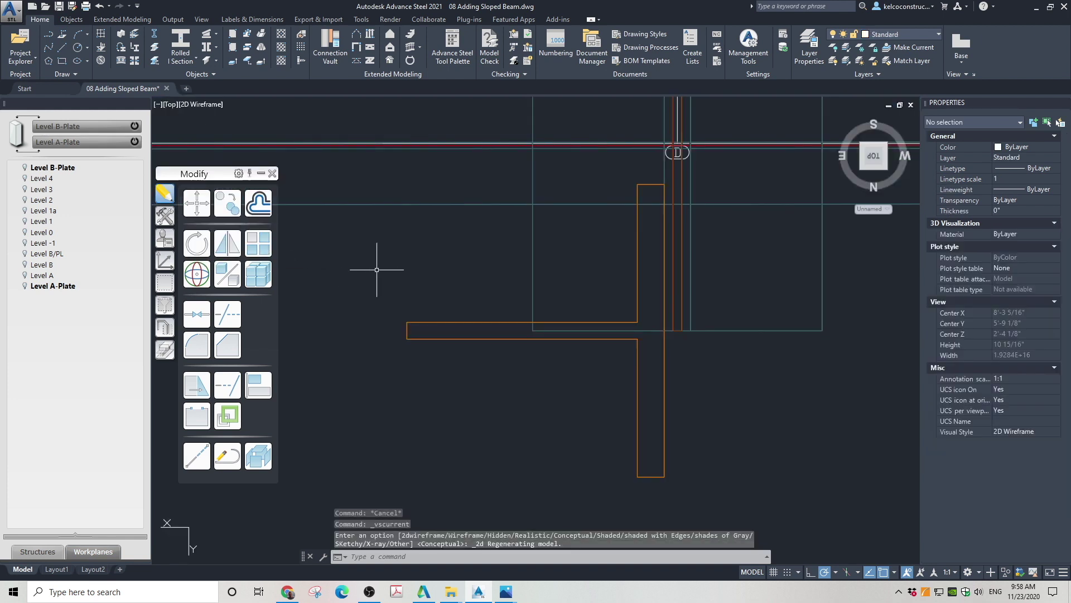
left_click(664, 337)
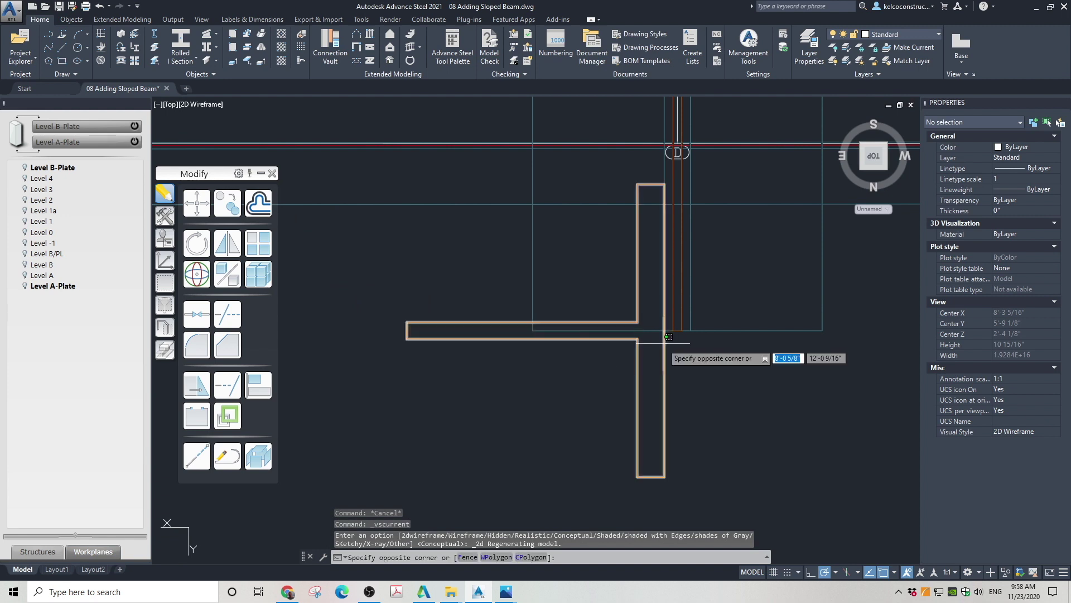
left_click(663, 343)
left_click(197, 203)
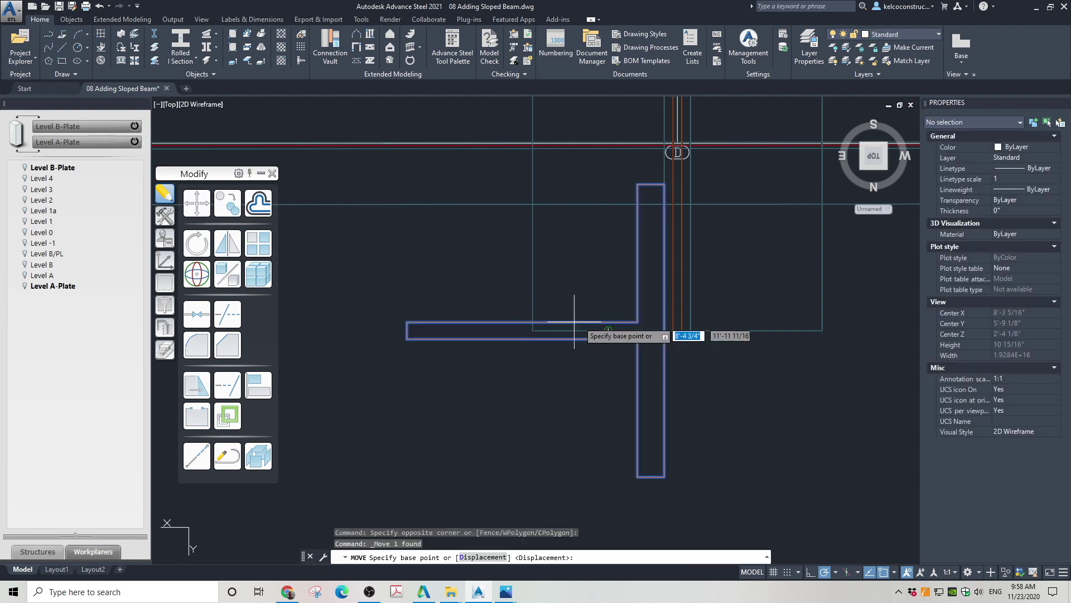
scroll(670, 329, "up", 6)
left_click(565, 436)
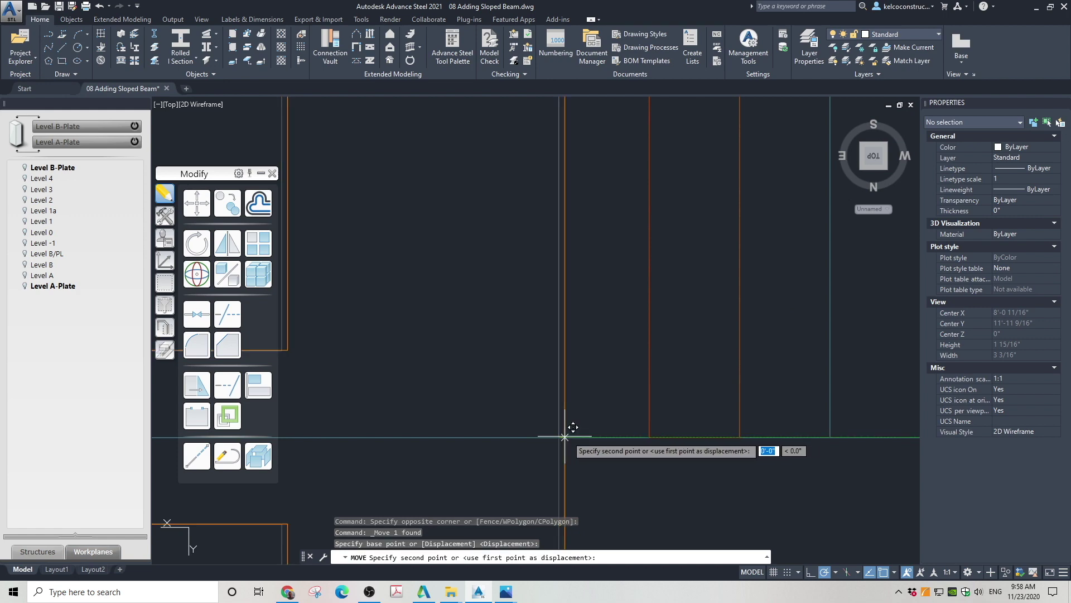
Step: Drop the WT bracket at its new point and shade the isometric view in Conceptual style
left_click(649, 436)
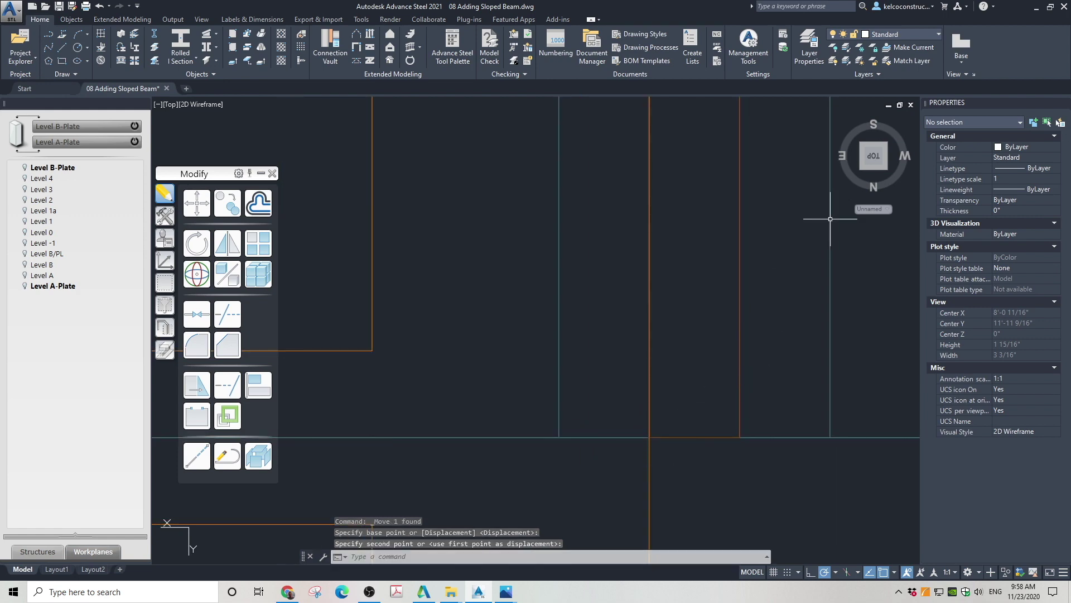
left_click(862, 169)
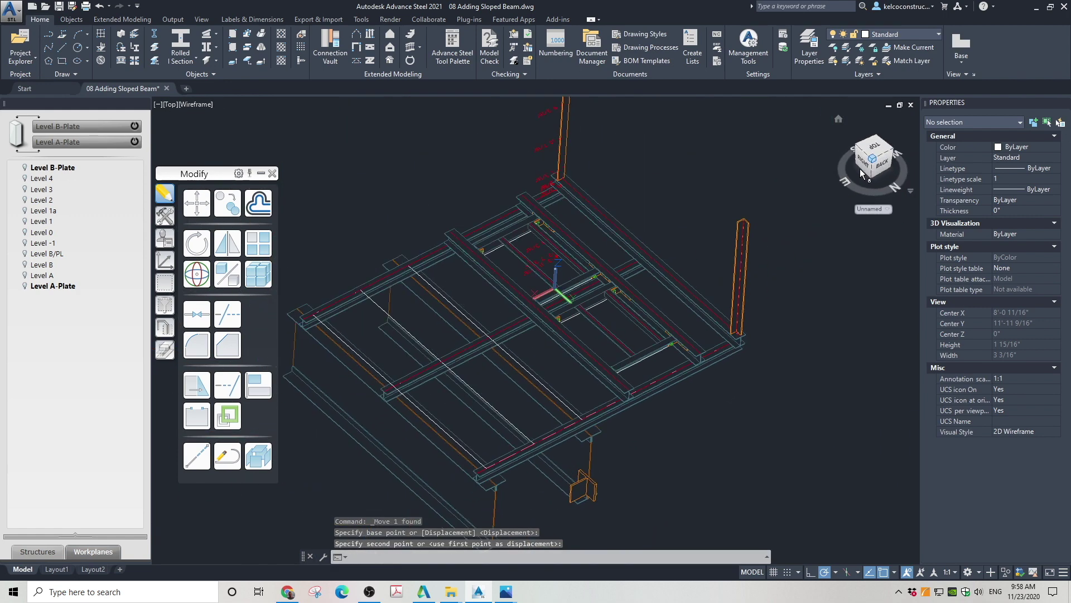
scroll(614, 511, "up", 4)
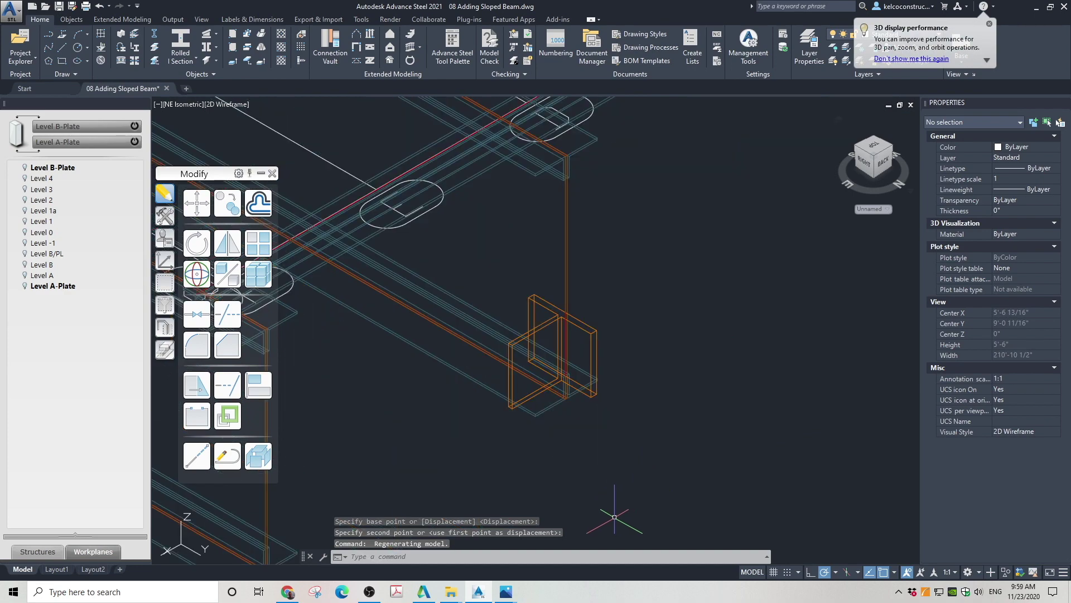
left_click(228, 104)
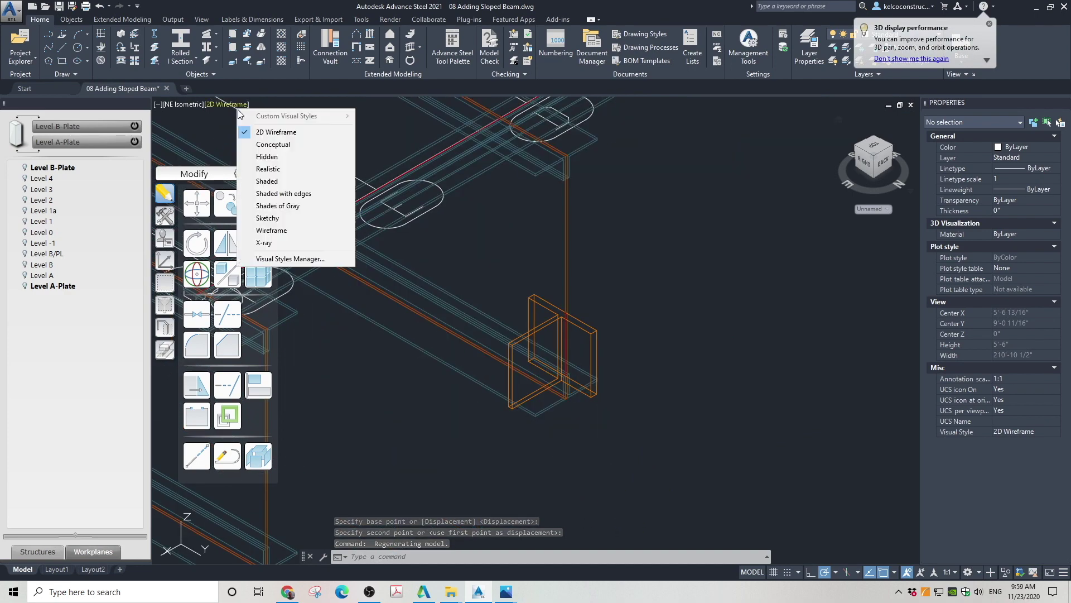
left_click(268, 145)
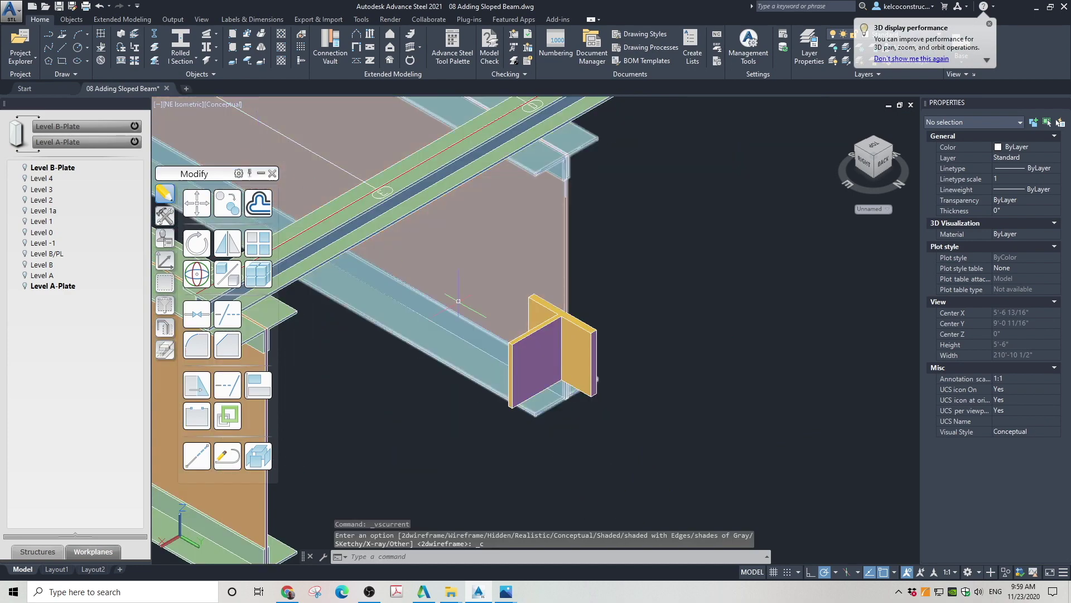
Step: View the model from the back, select the WT bracket and start Mirror
left_click(887, 167)
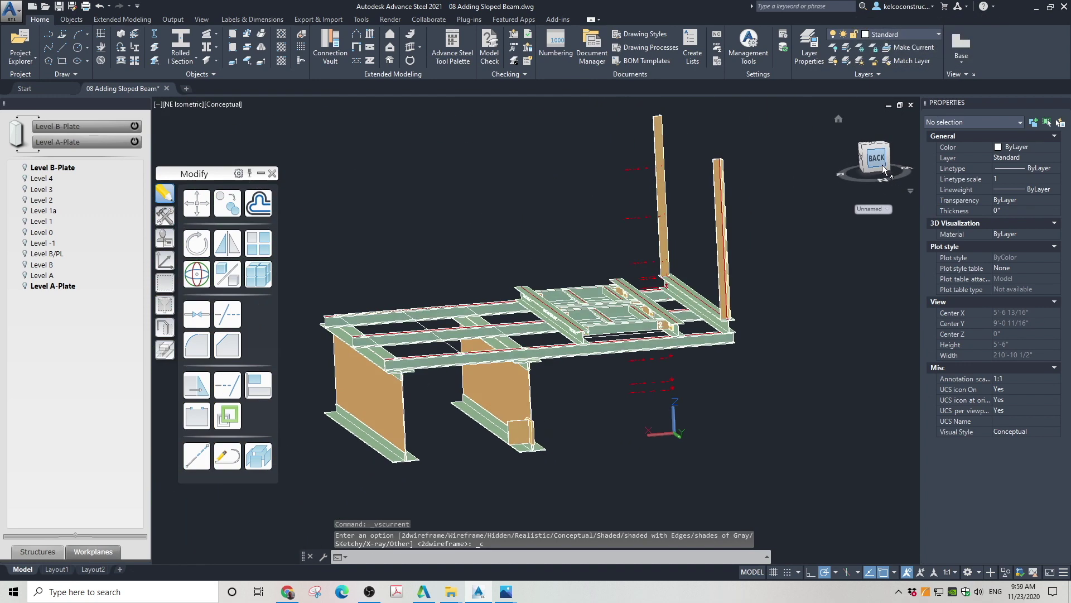
scroll(424, 475, "up", 5)
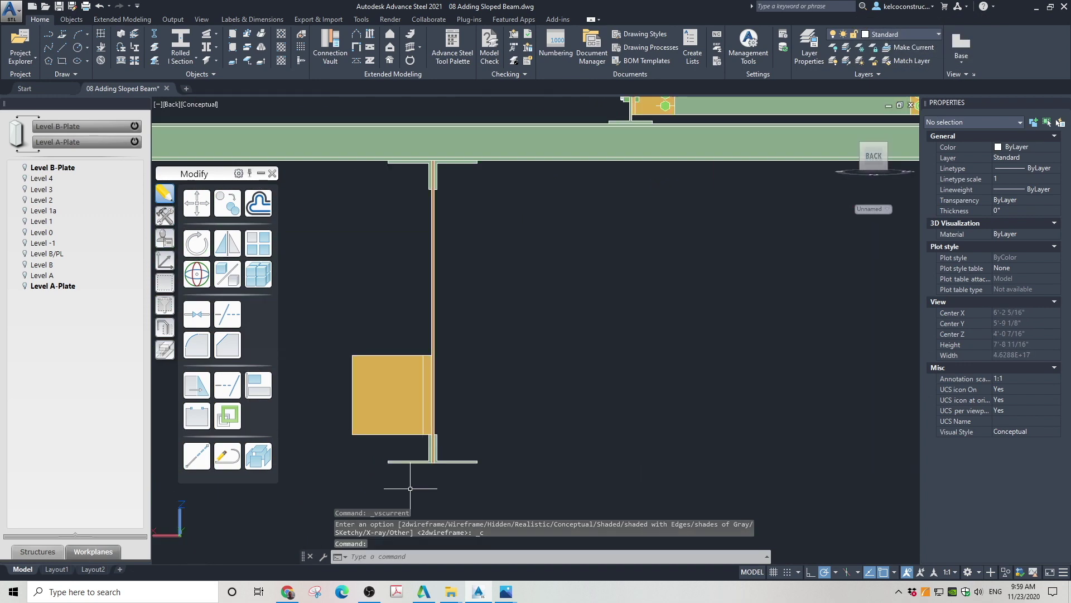
left_click(430, 306)
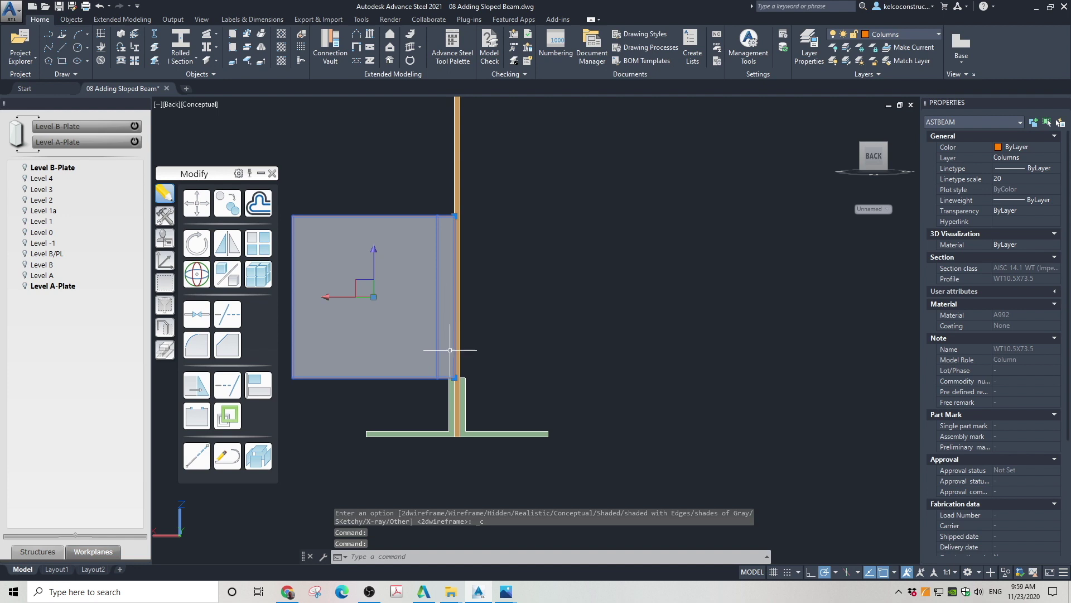
left_click(229, 246)
scroll(436, 446, "up", 3)
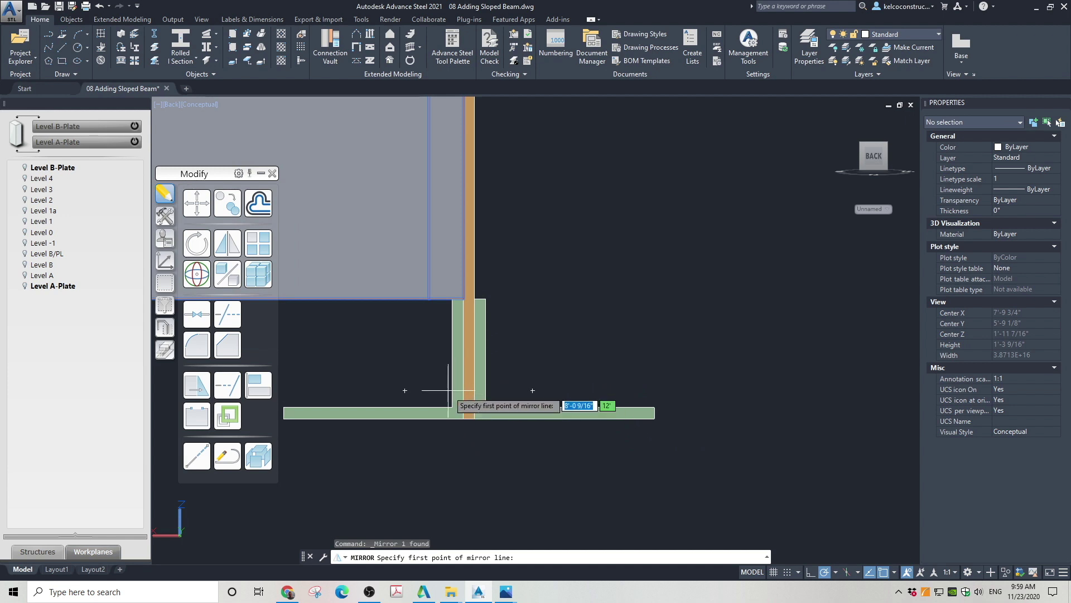
Step: Align the UCS with the current view
left_click(165, 260)
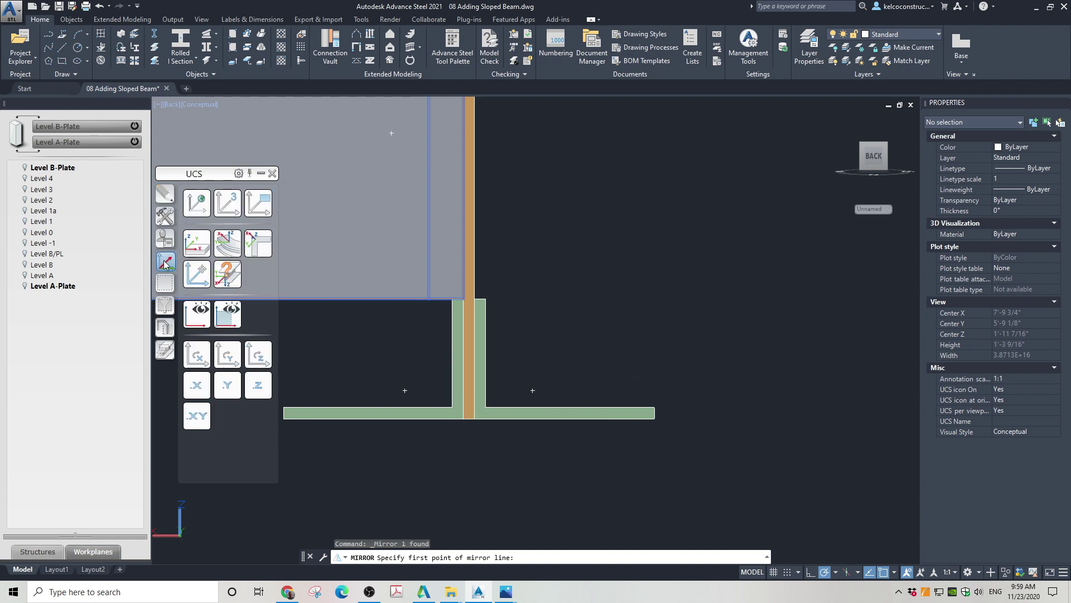
left_click(257, 205)
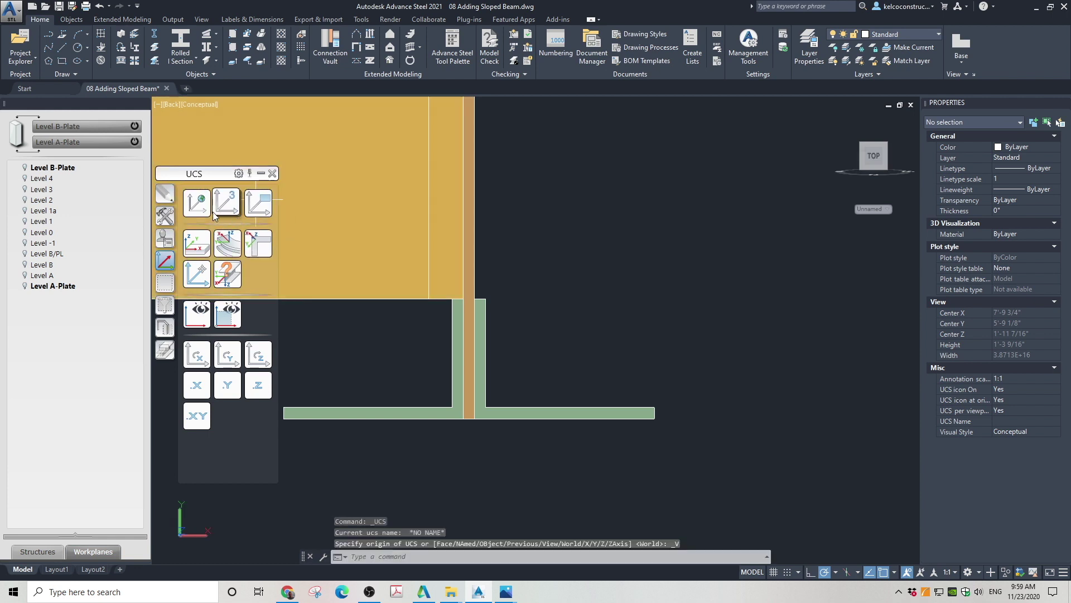
left_click(164, 195)
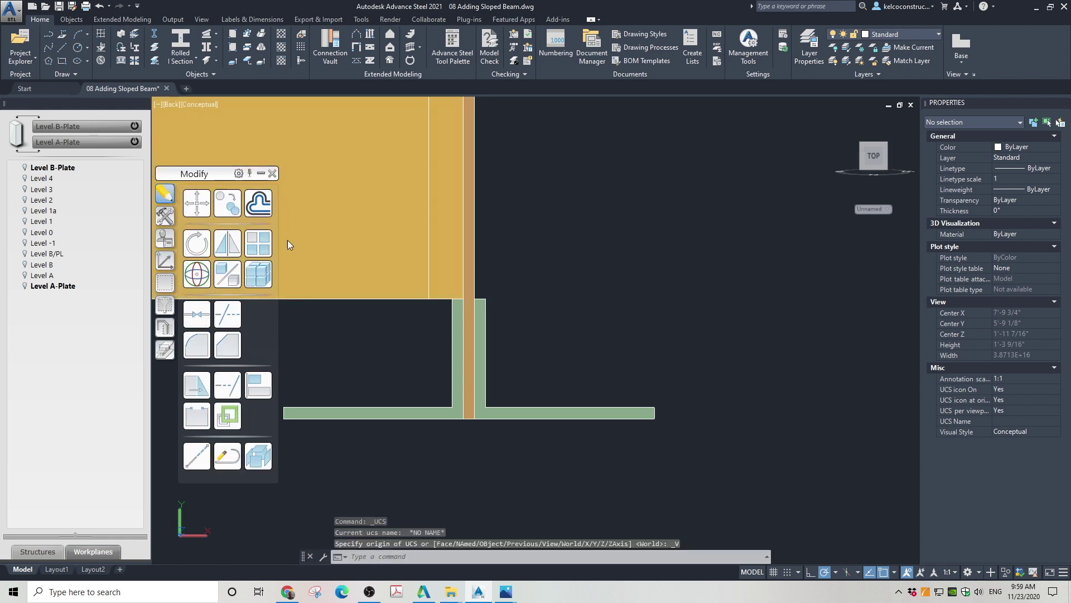
Step: Mirror the WT bracket across a vertical line through the column, keeping the original
left_click(391, 324)
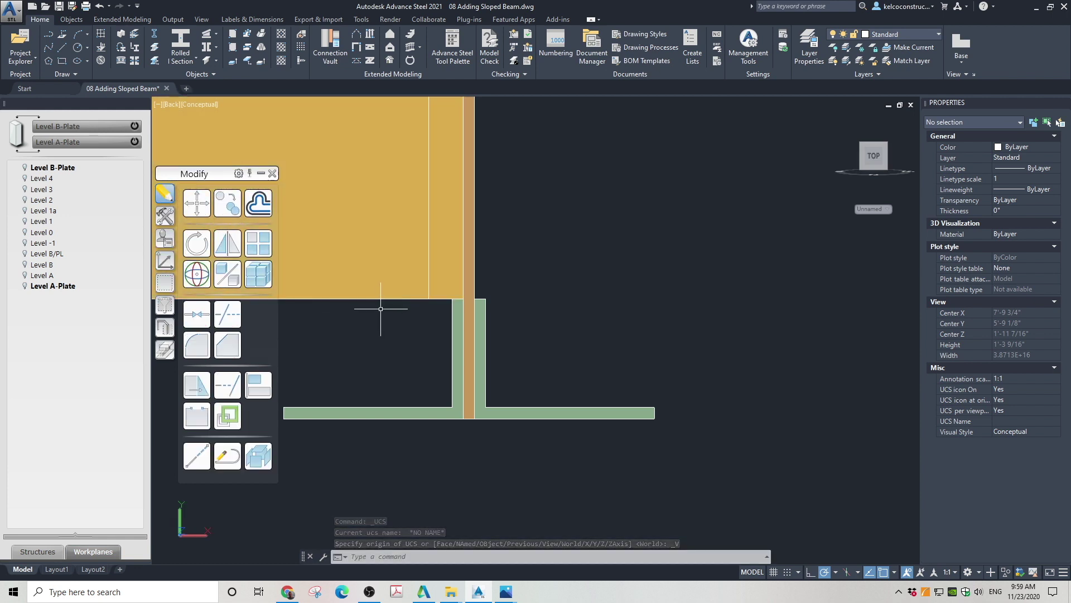
left_click(357, 259)
left_click(227, 243)
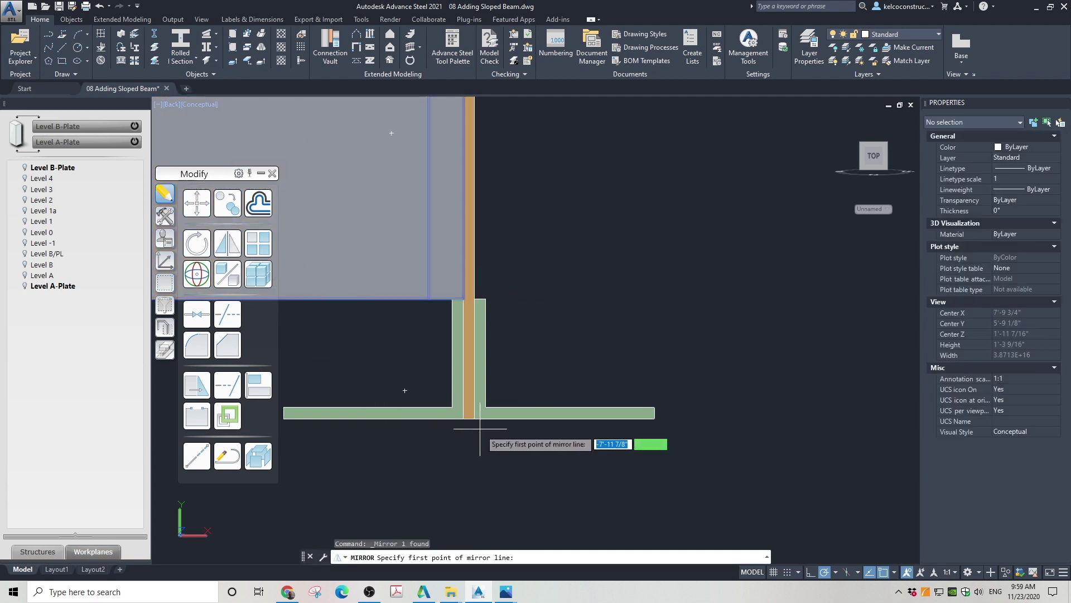
scroll(479, 424, "up", 5)
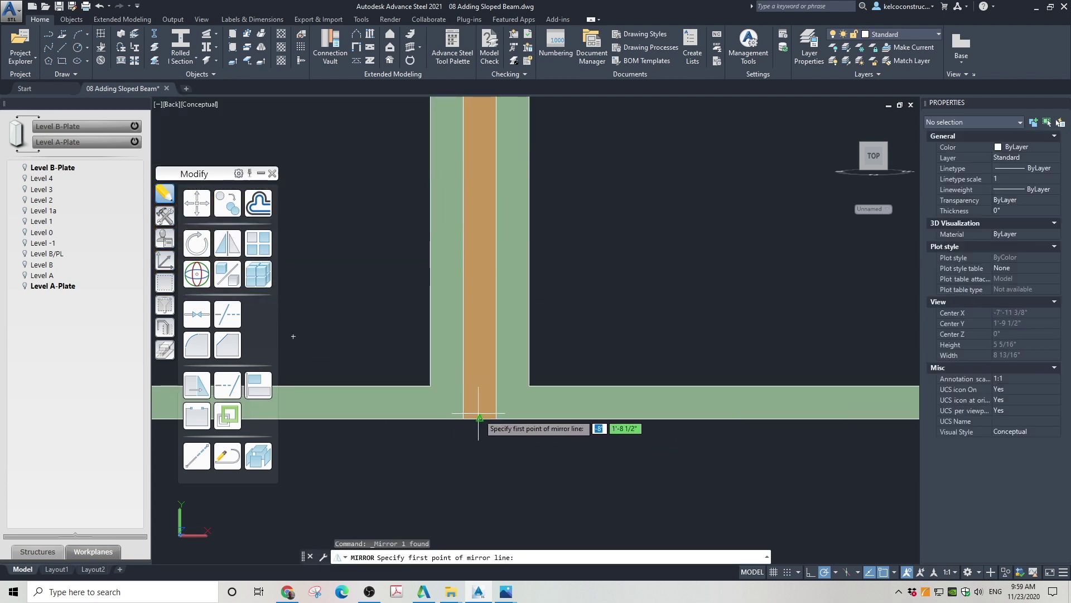
left_click(478, 417)
scroll(484, 432, "down", 5)
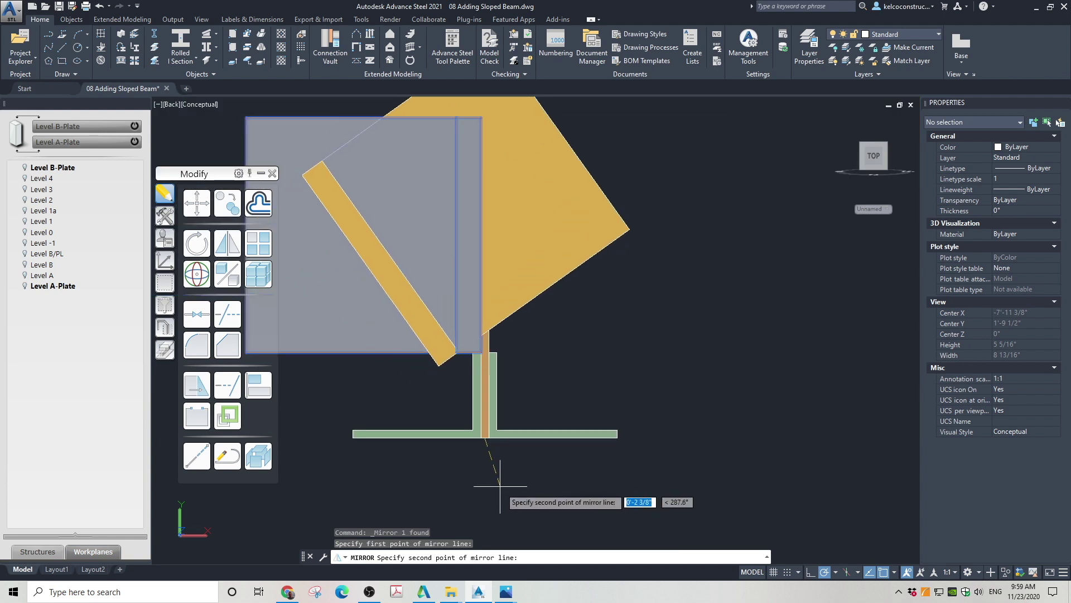
left_click(484, 497)
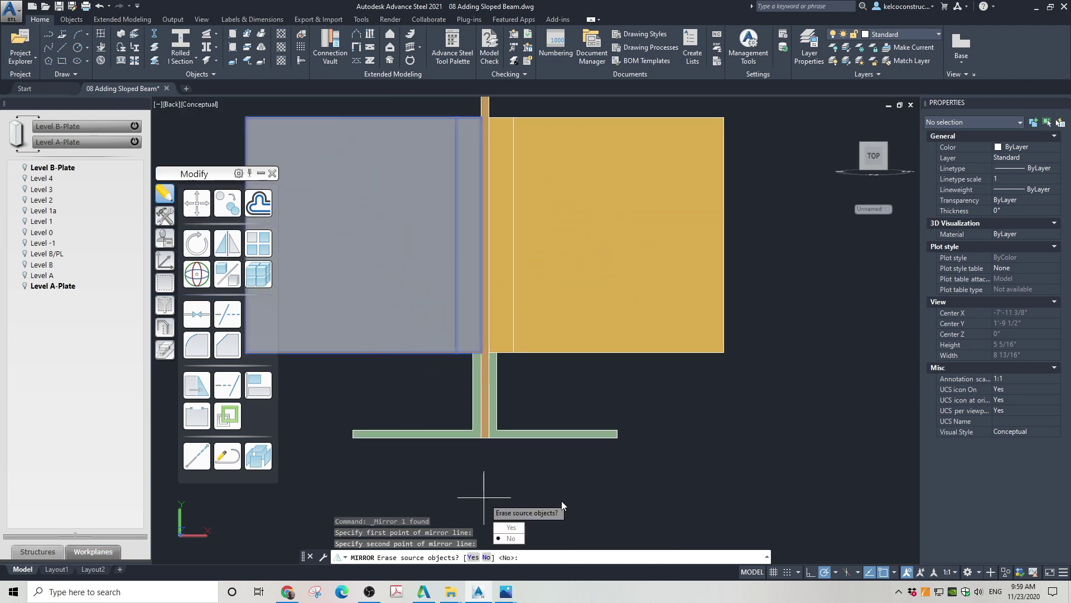
key("Return")
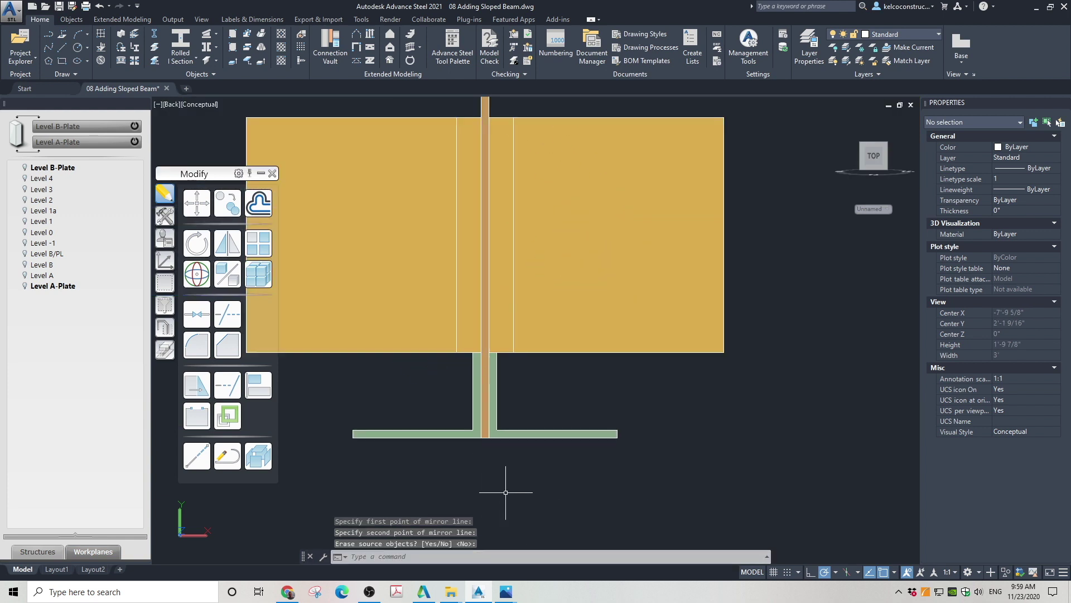
left_click(863, 145)
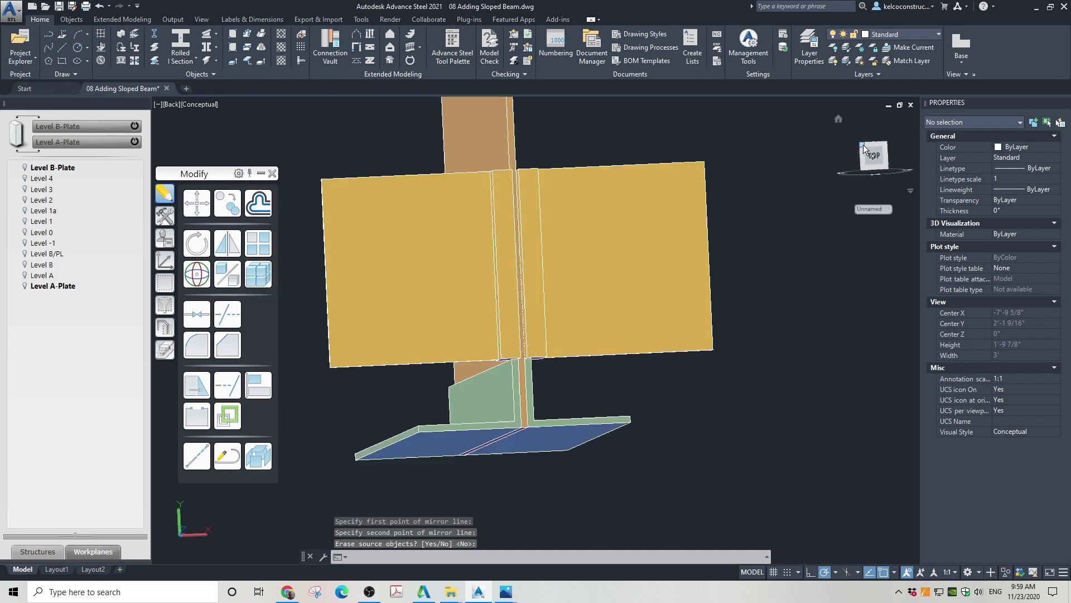
Step: Reset the UCS to World and bring the platform back to its Back elevation view
left_click(165, 260)
left_click(196, 203)
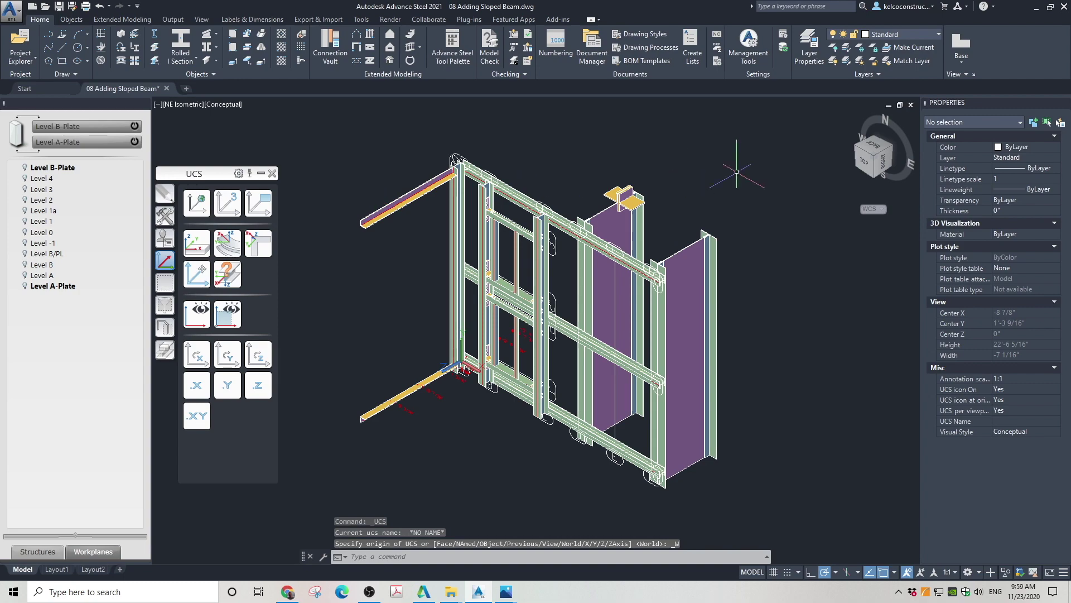
left_click(889, 146)
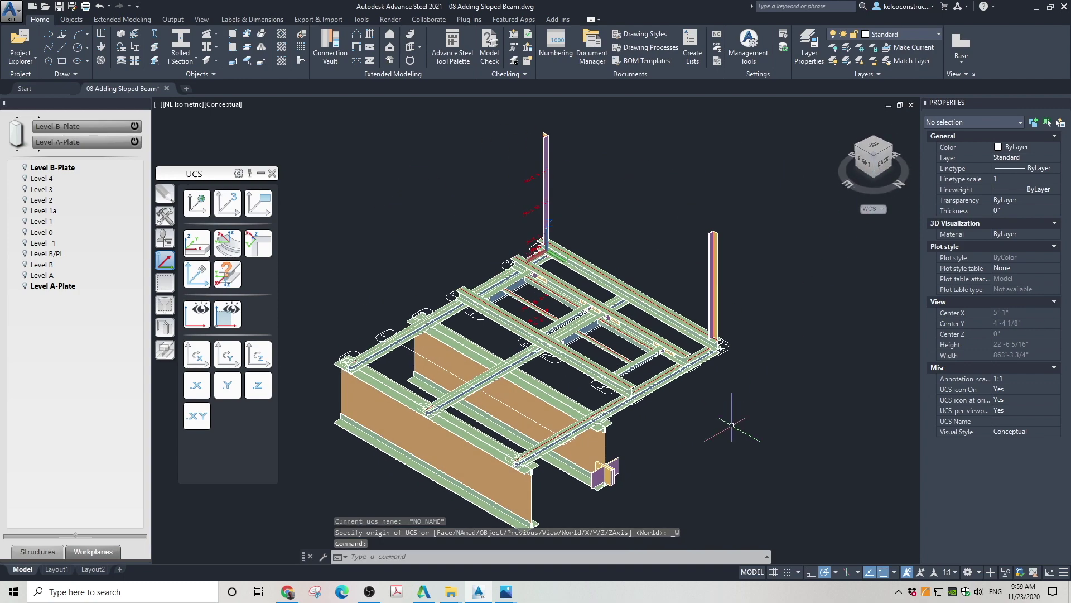
scroll(613, 463, "down", 1)
scroll(609, 480, "up", 3)
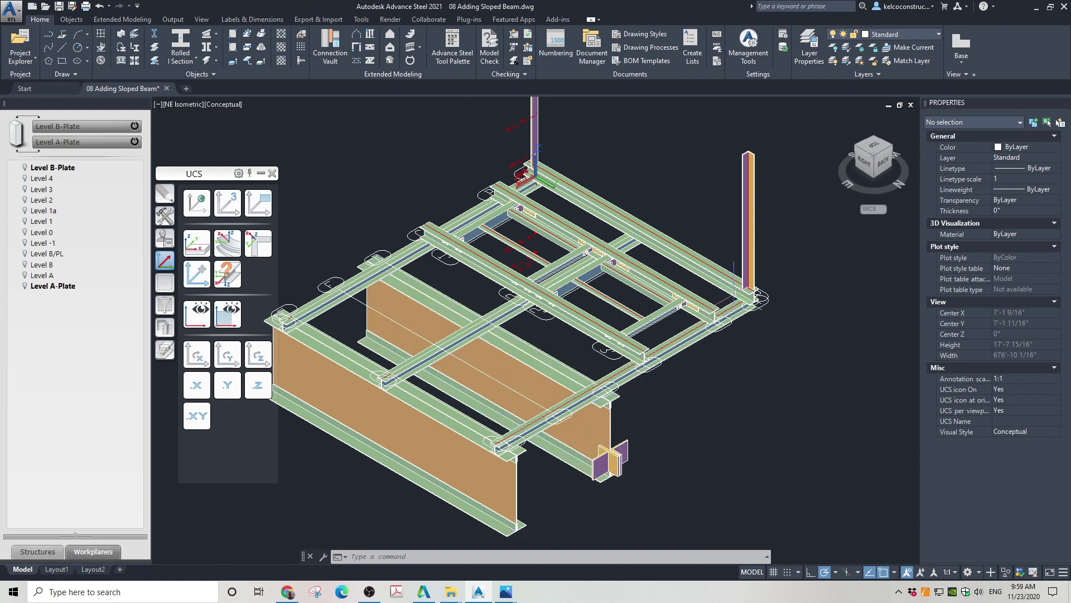
left_click(883, 164)
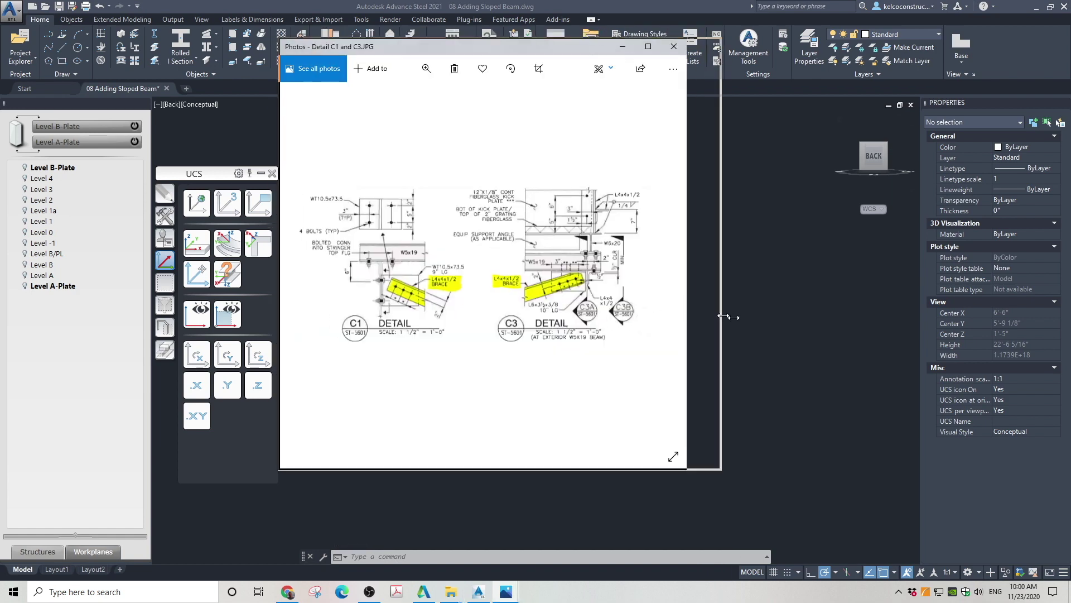
Step: Widen the Photos window to read the Detail C1/C3 bracket and L4x4x1/2 brace details
left_click_drag(687, 321, 942, 345)
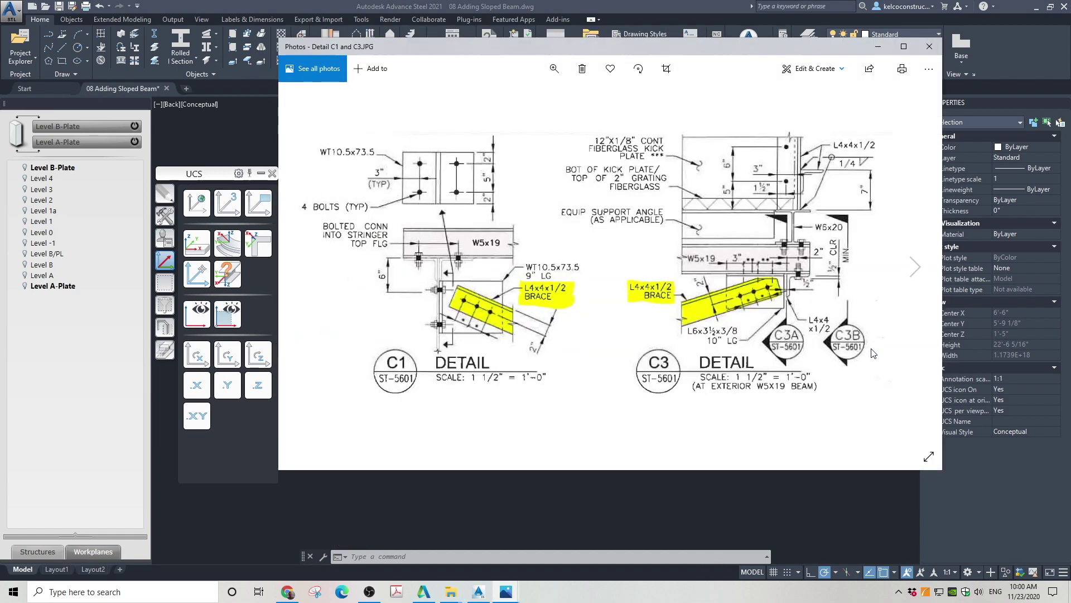
Step: Create Level C-Plate with altitude 13 and no top level
left_click(875, 46)
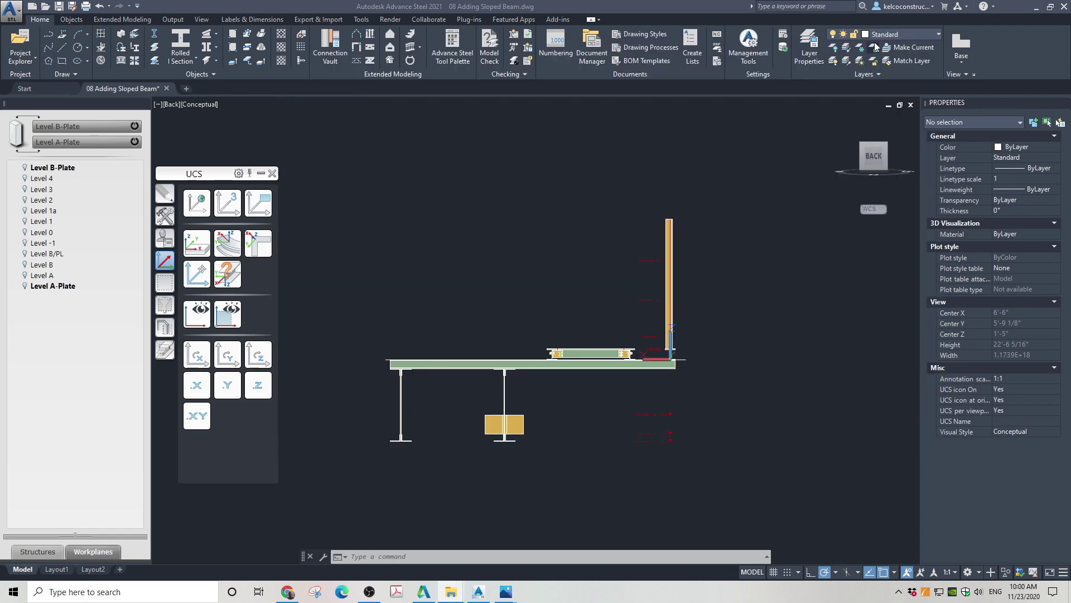
left_click(48, 121)
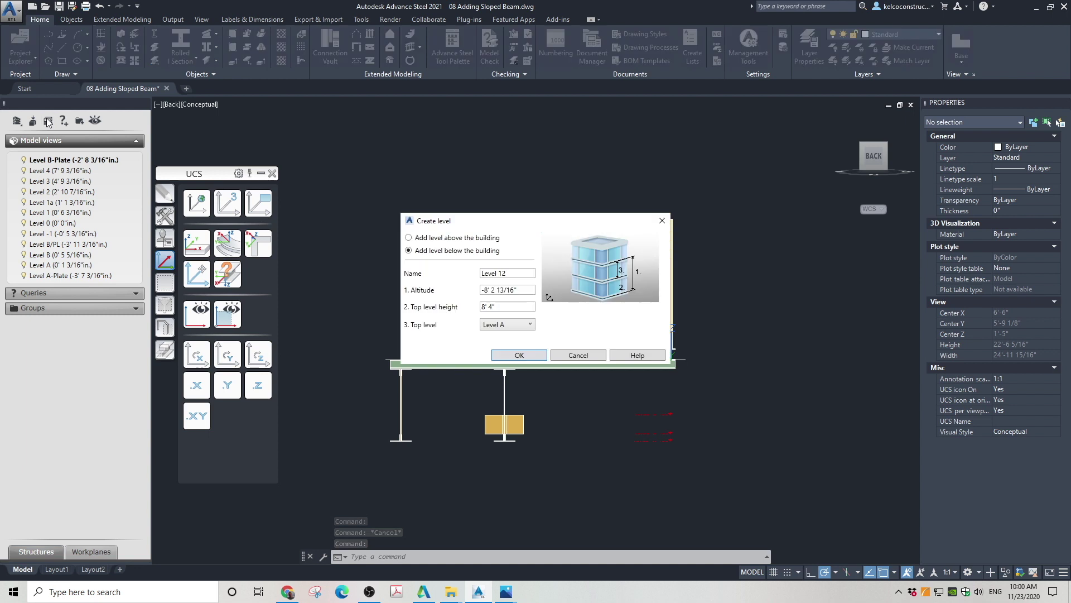
left_click_drag(515, 273, 469, 273)
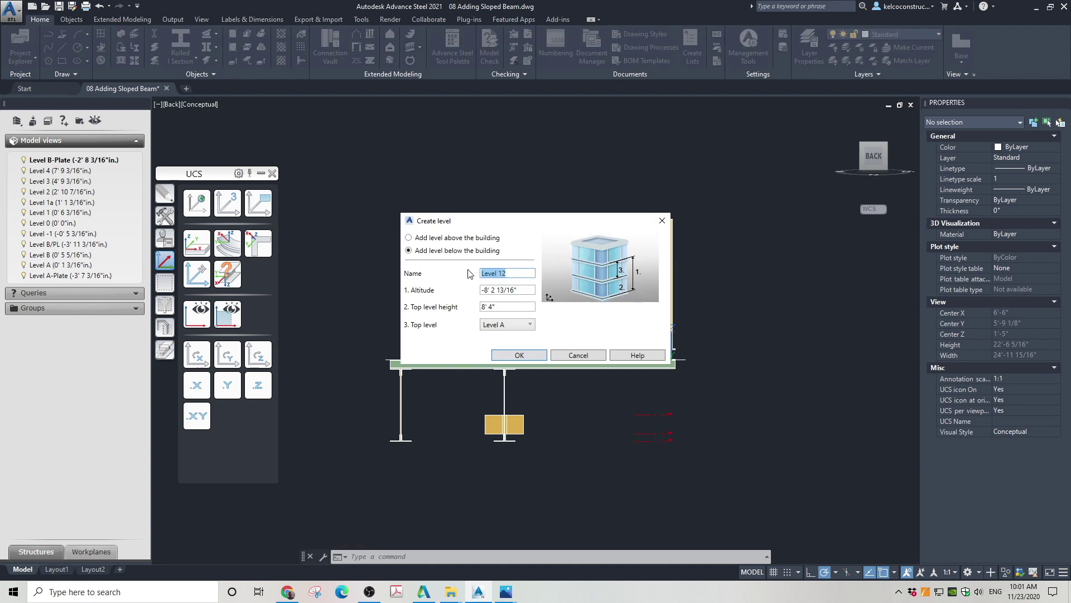
left_click(502, 273)
left_click(486, 291)
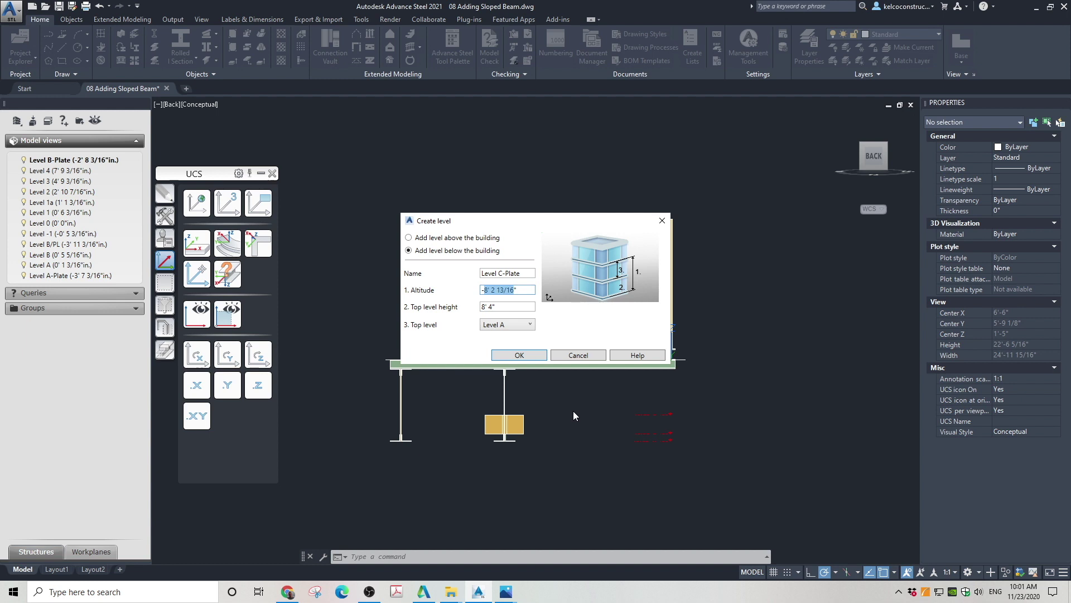
type("13")
left_click(523, 328)
left_click(514, 346)
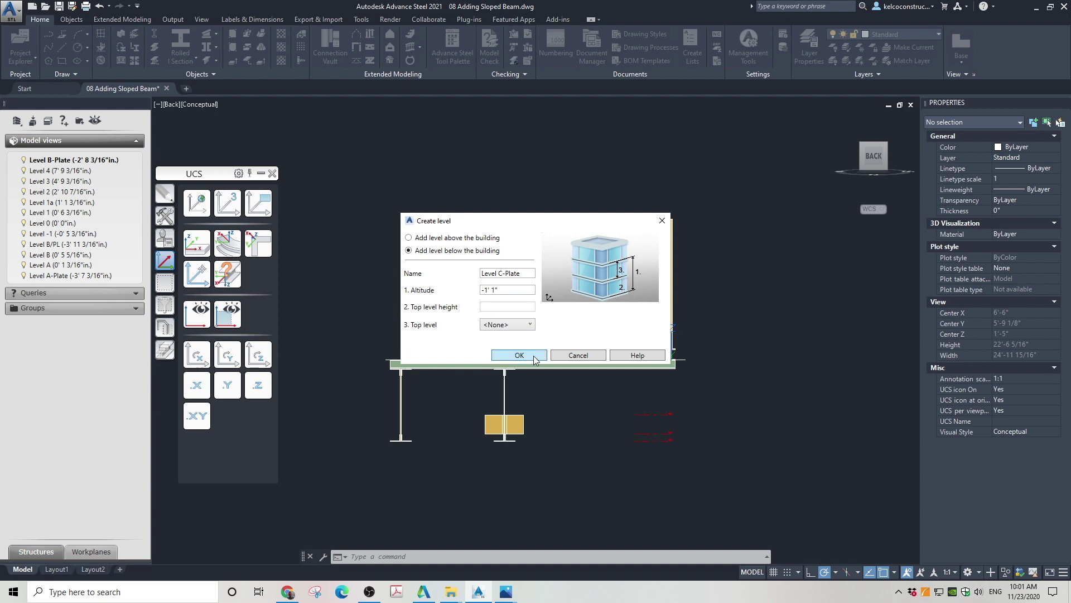
left_click(534, 357)
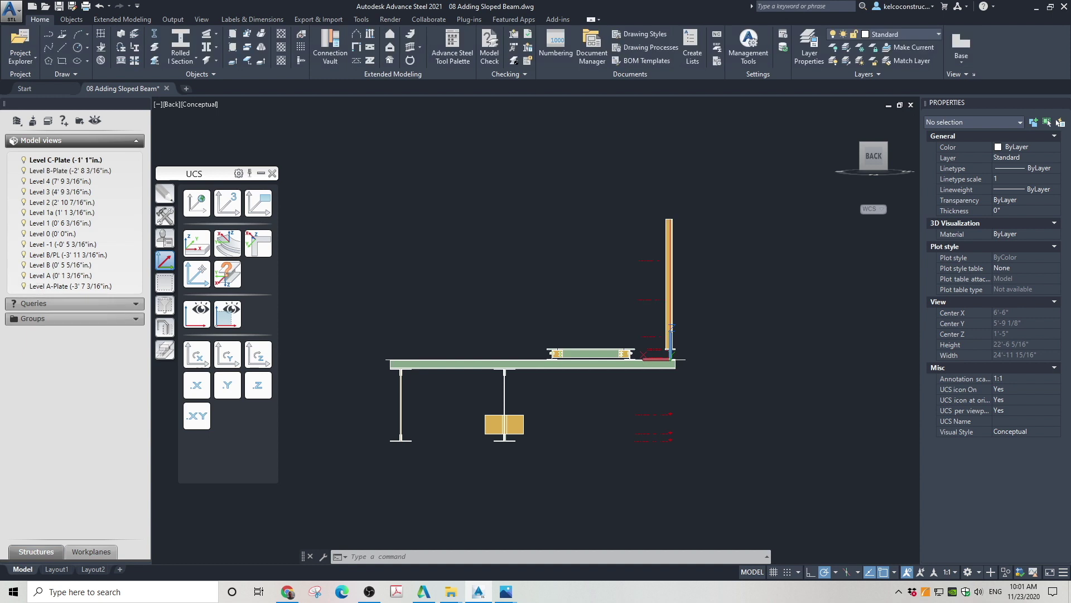
Step: Set Level 0 as the base level of Level C-Plate in its properties
scroll(660, 391, "up", 2)
scroll(660, 390, "up", 5)
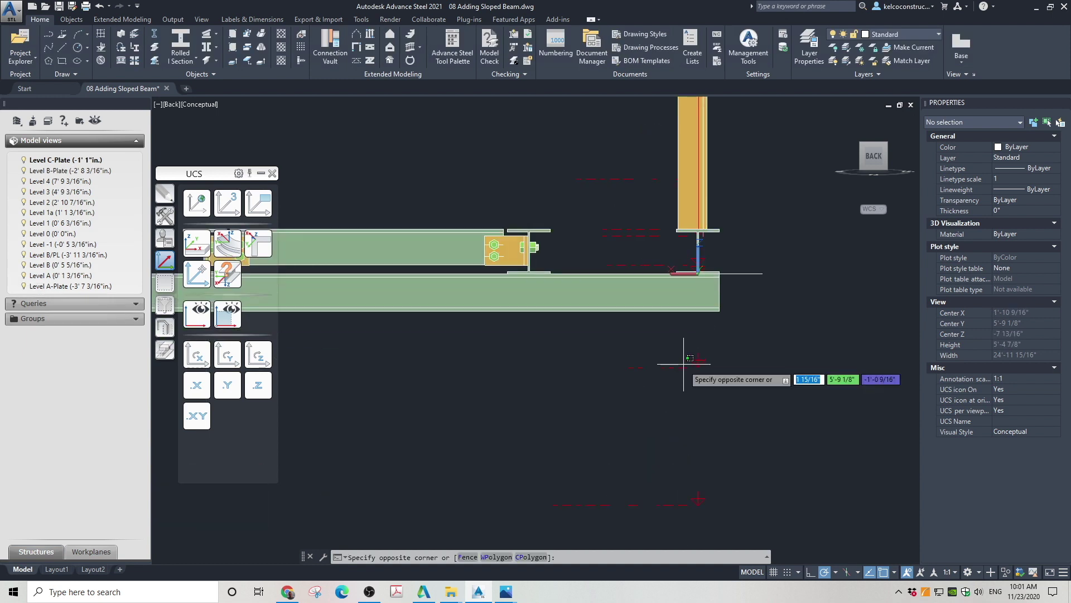
left_click(683, 365)
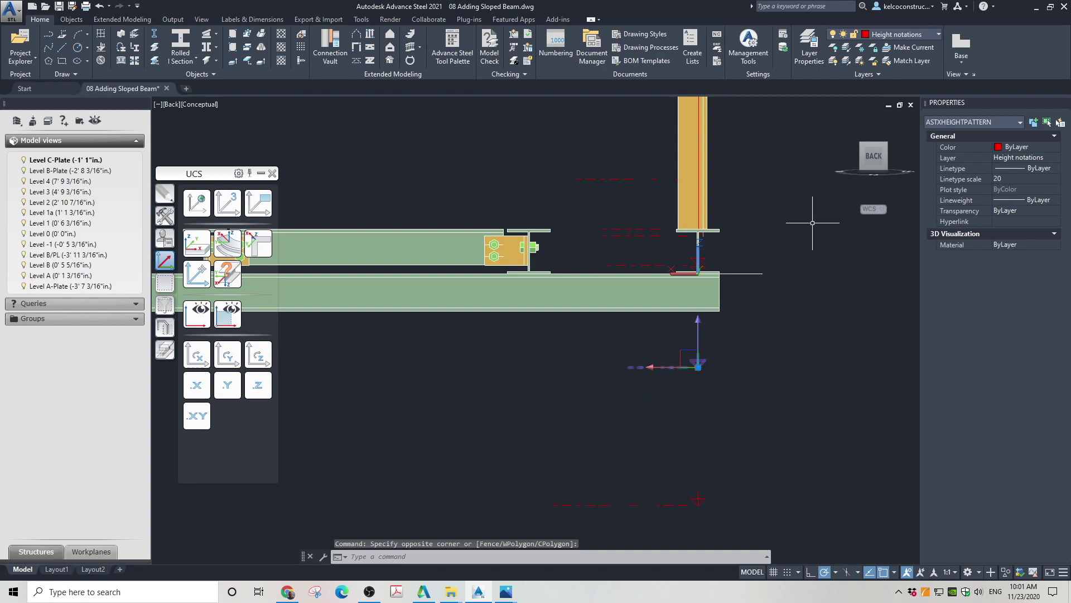
mouse_move(856, 146)
left_click_drag(862, 145, 895, 191)
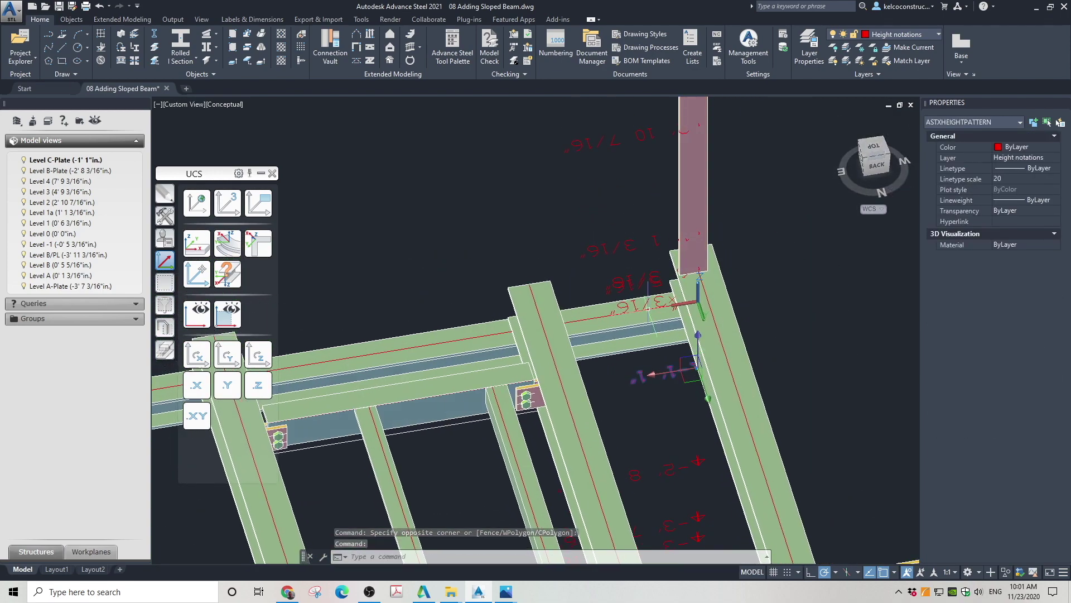
right_click(53, 161)
left_click(121, 348)
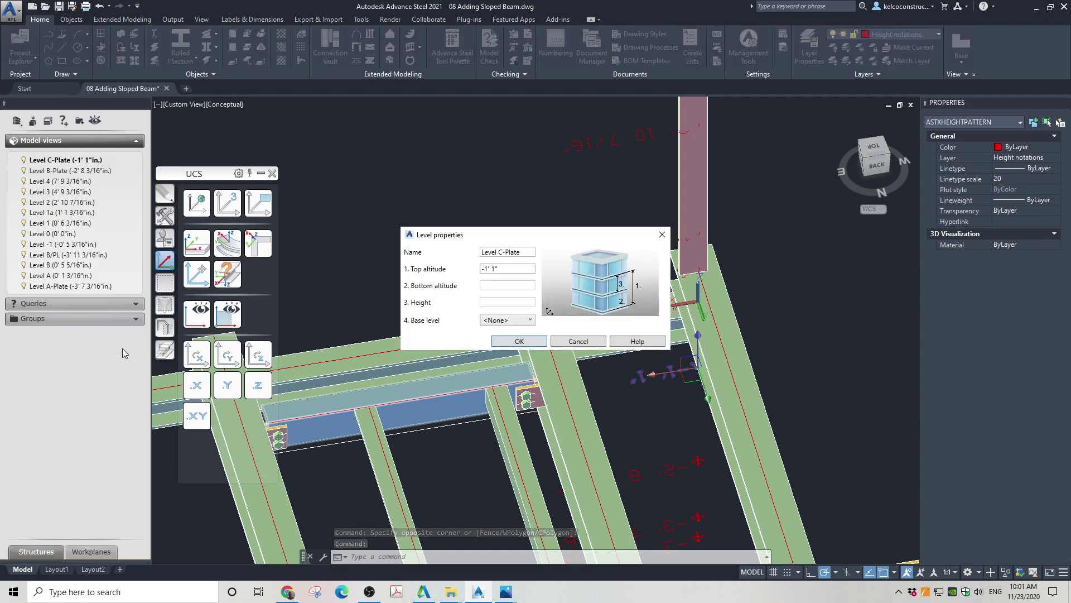
left_click(501, 321)
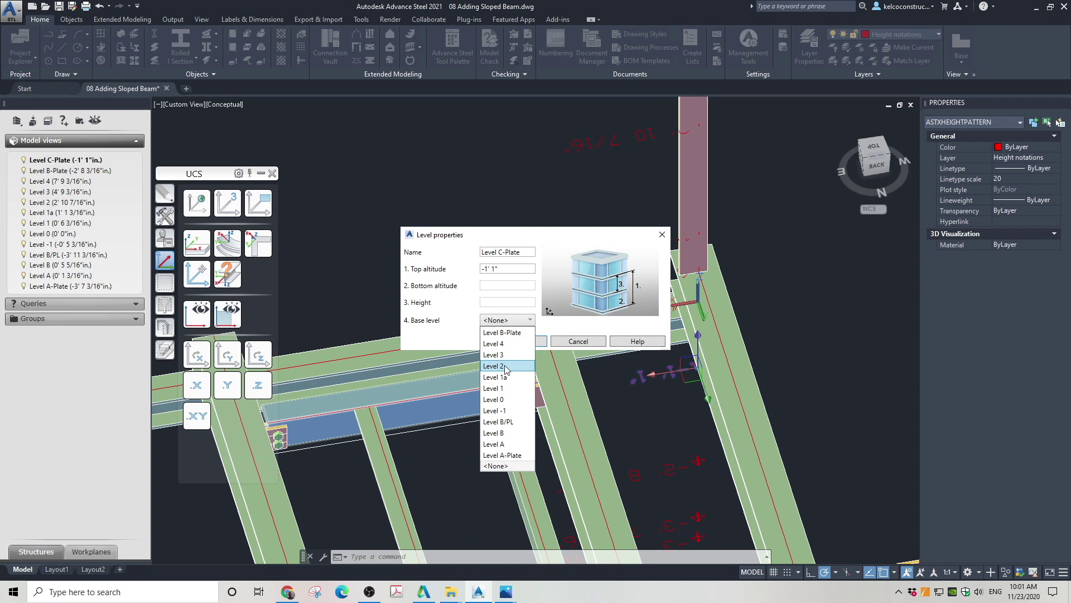
left_click(511, 399)
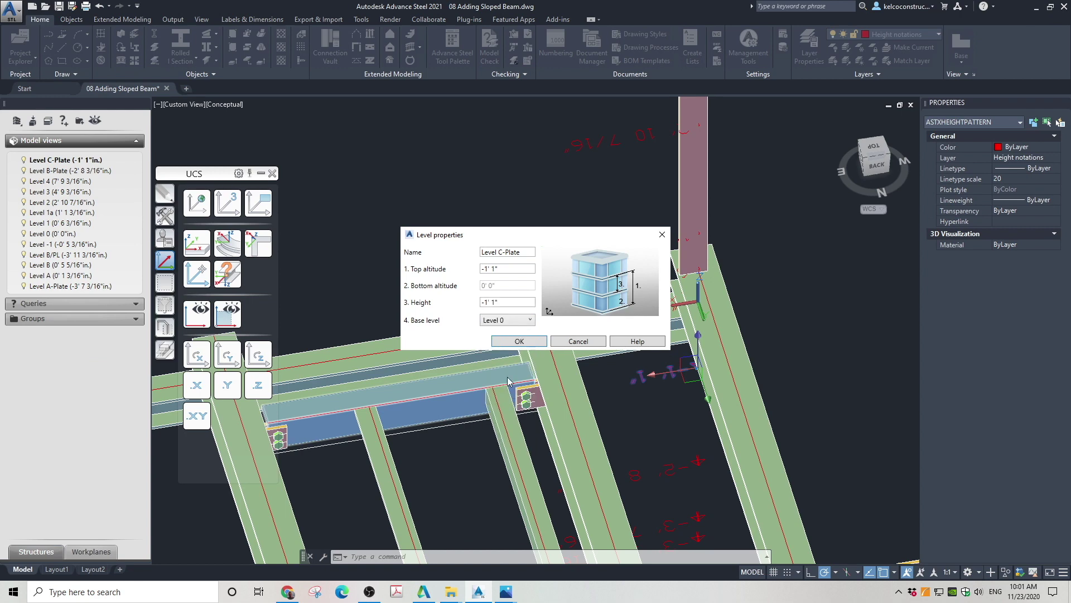
left_click(515, 346)
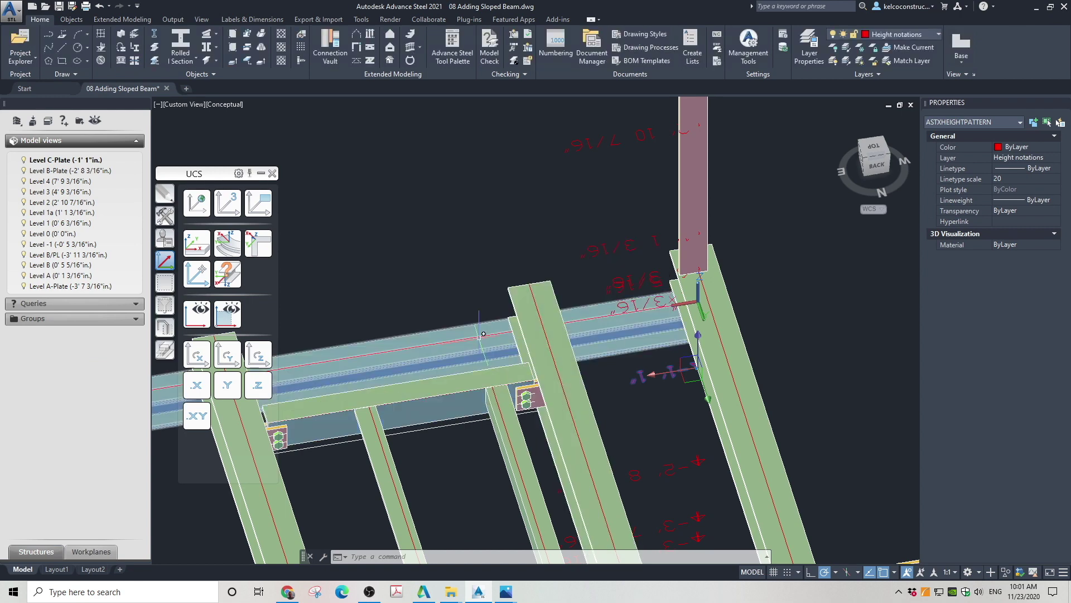
key("Escape")
scroll(638, 324, "down", 5)
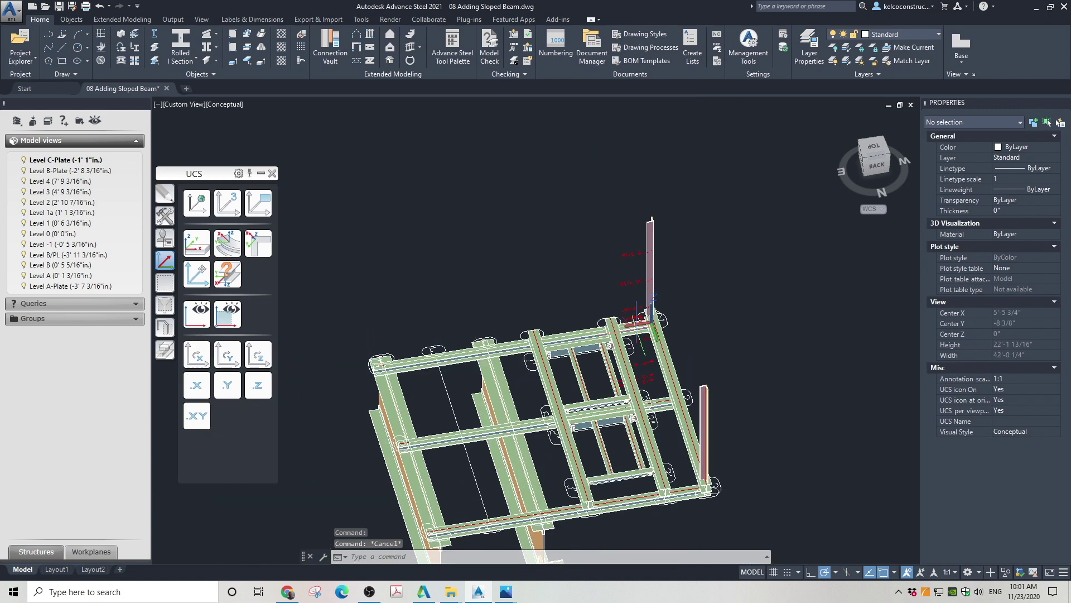
Step: Create Level D-Plate with altitude 4 and top level set to <None>
left_click(48, 121)
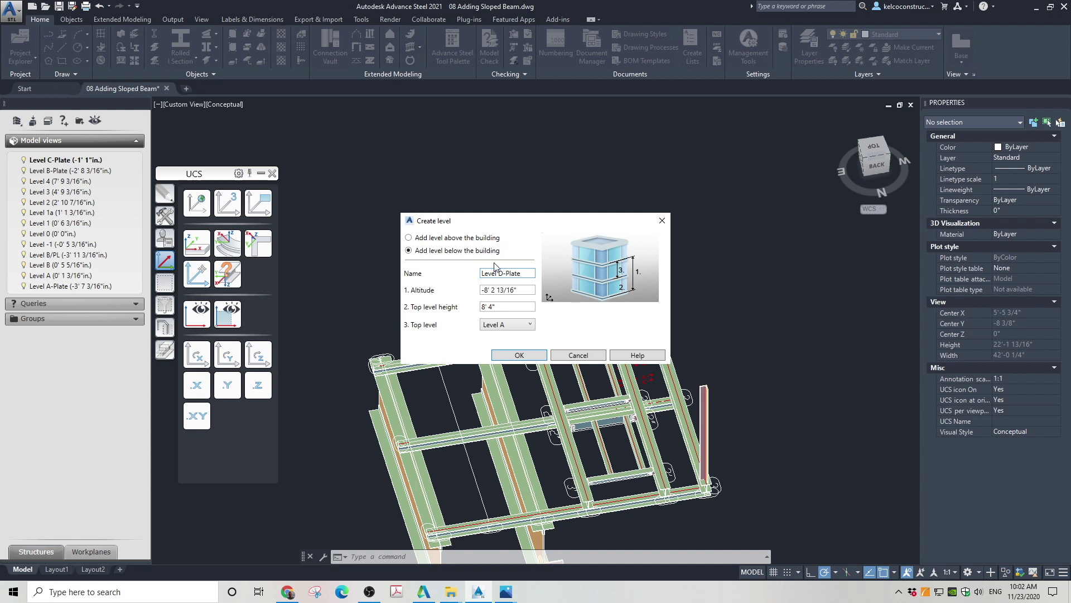
left_click(487, 289)
type("4")
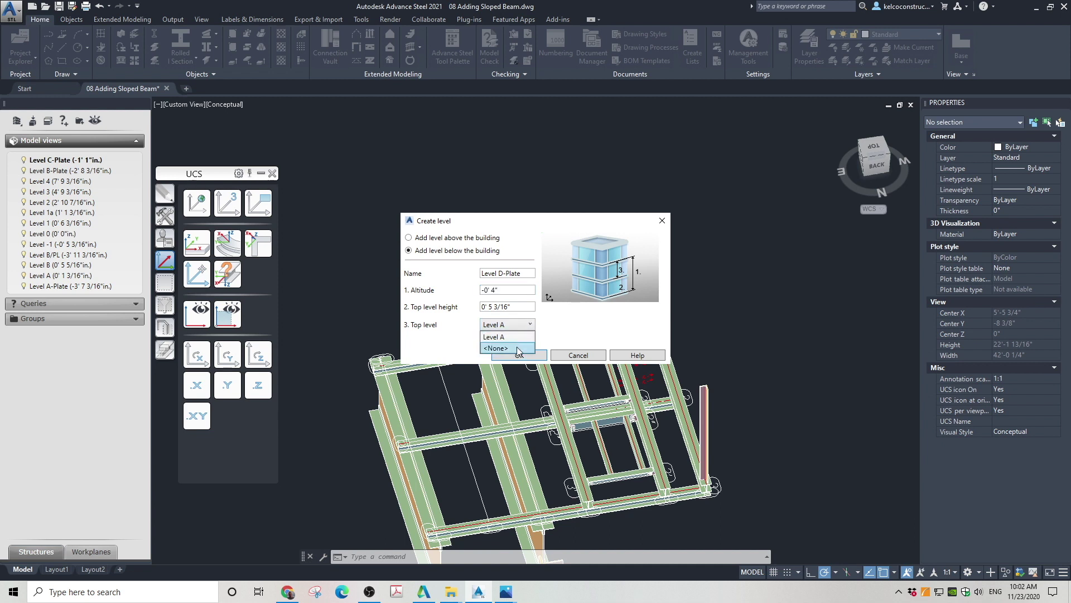
left_click(517, 347)
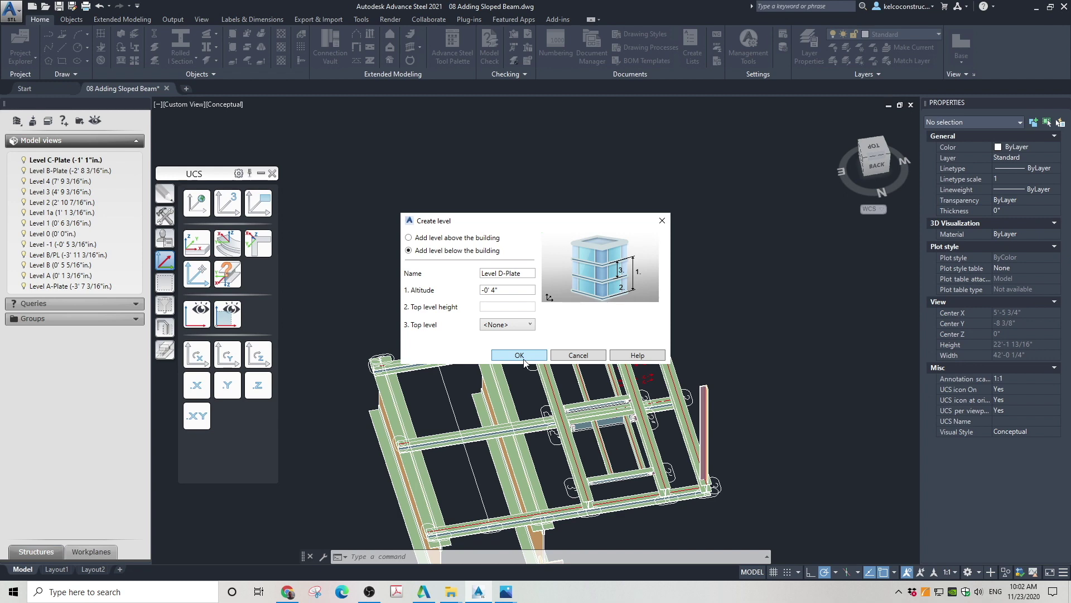
left_click(519, 355)
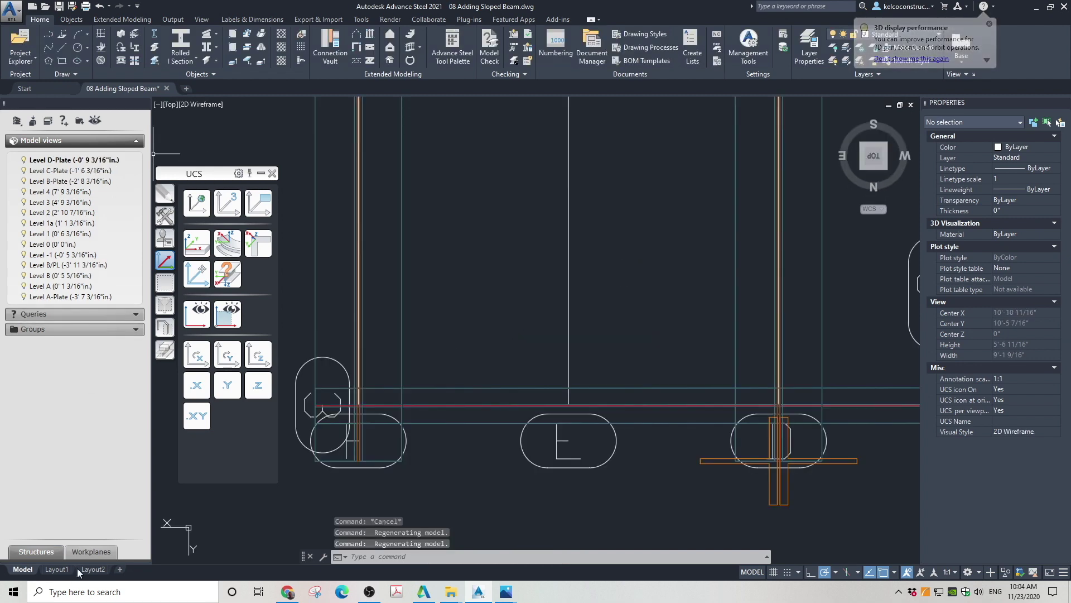
Step: Set the workplanes to Level D-Plate and Level C-Plate
left_click(93, 558)
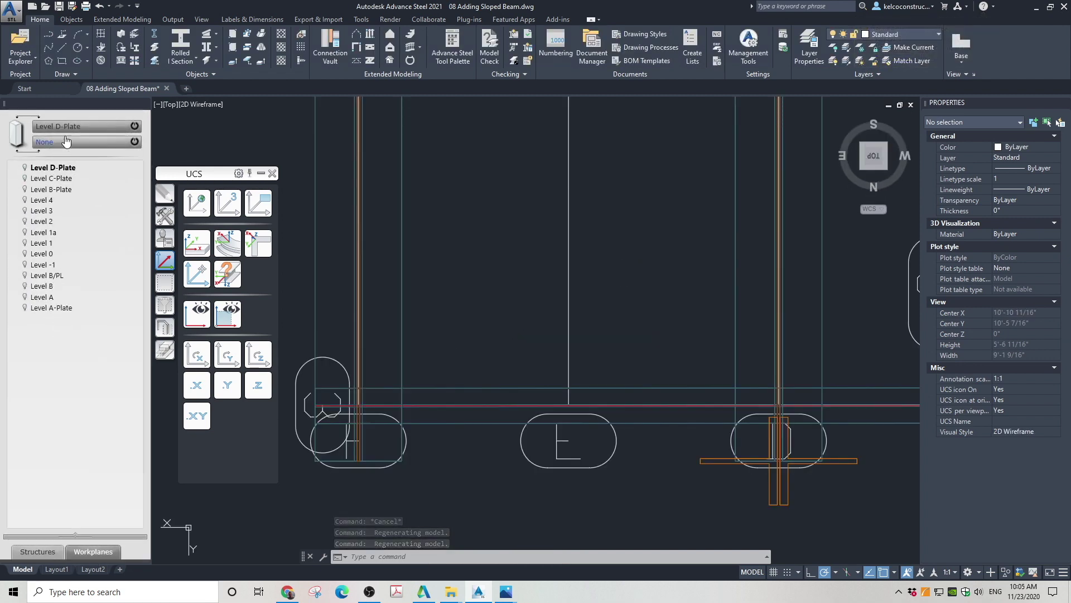
left_click(76, 127)
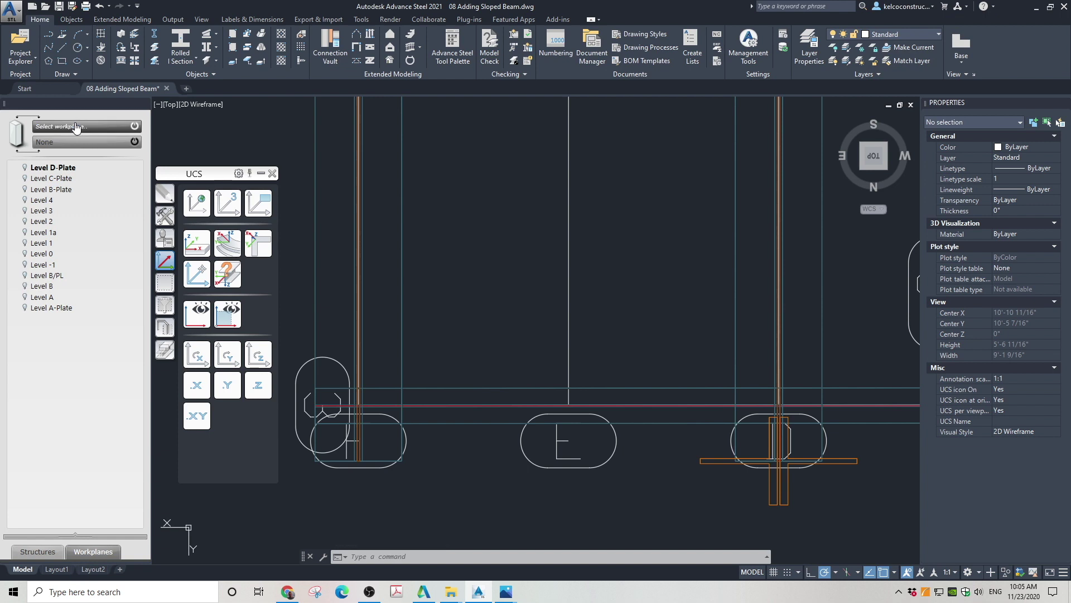
left_click(62, 169)
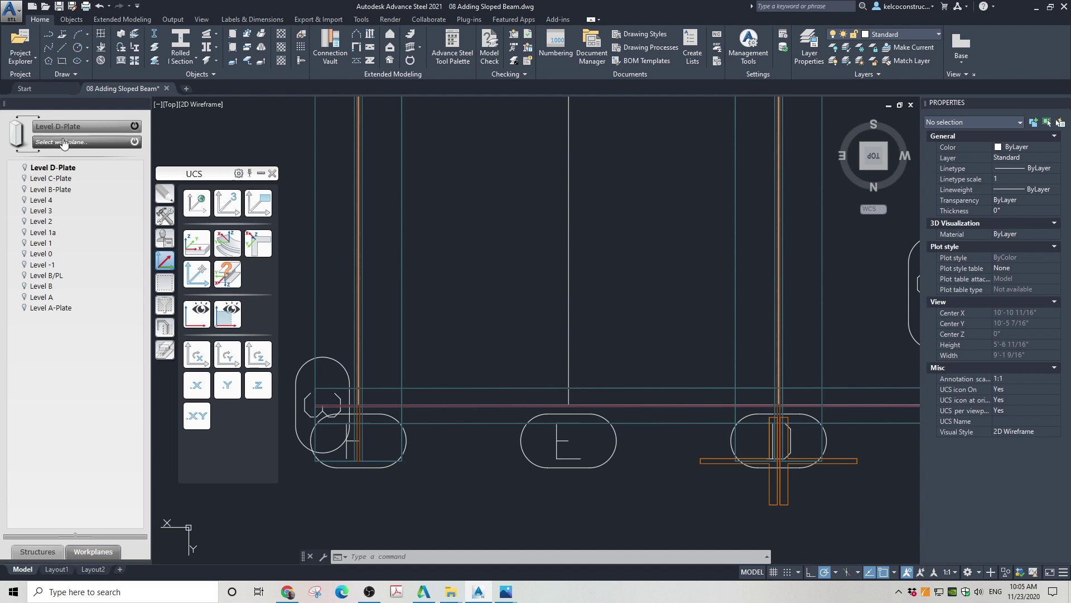
left_click(56, 179)
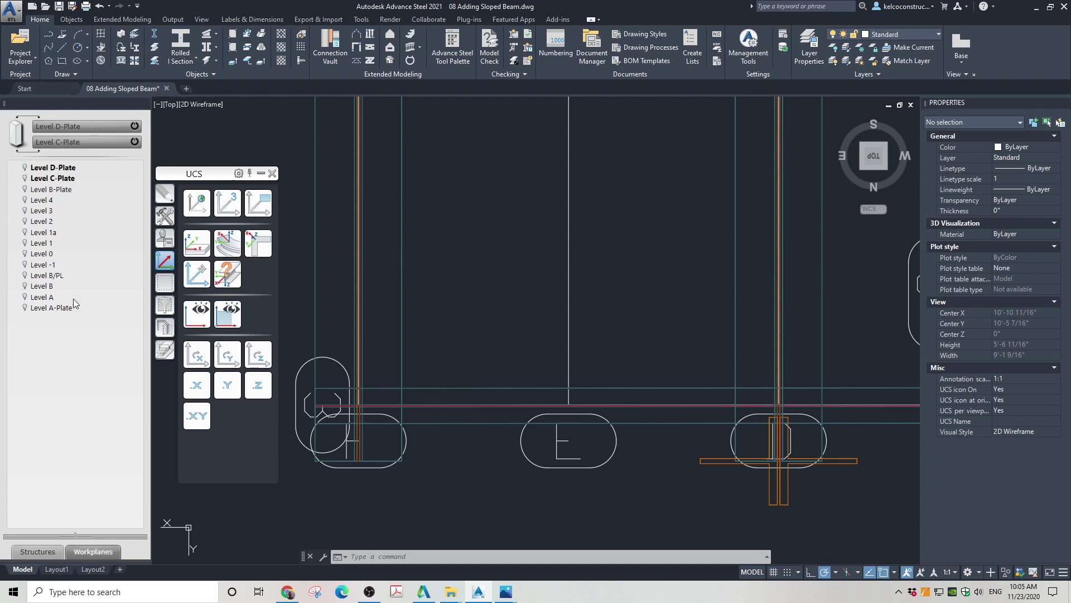
Step: Start a new column member at the lower-left column corner, giving a WT10.5X73.5 in A992
left_click(123, 34)
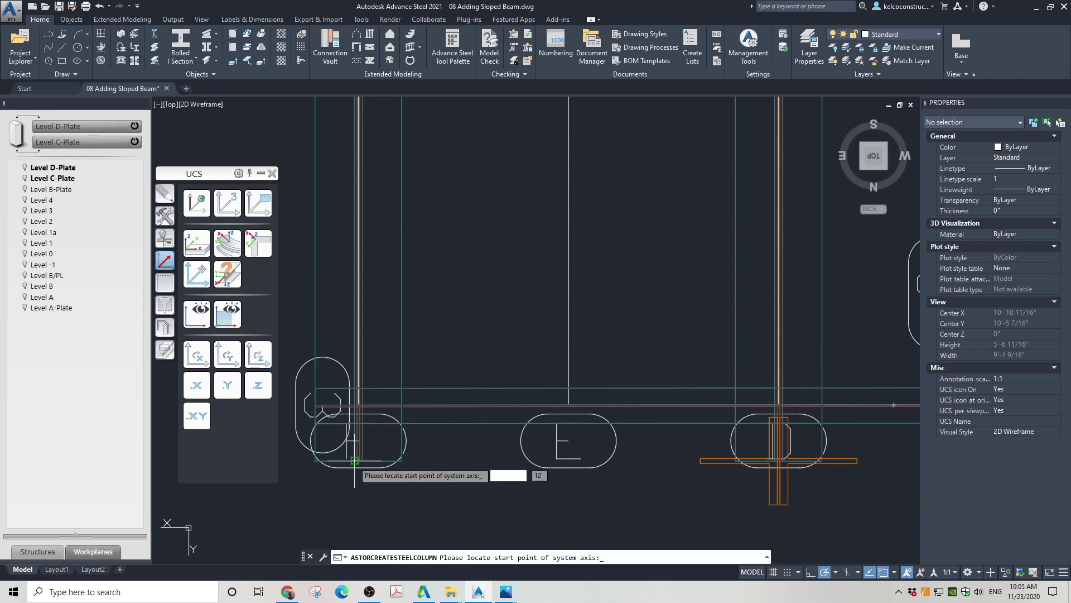
scroll(404, 432, "down", 3)
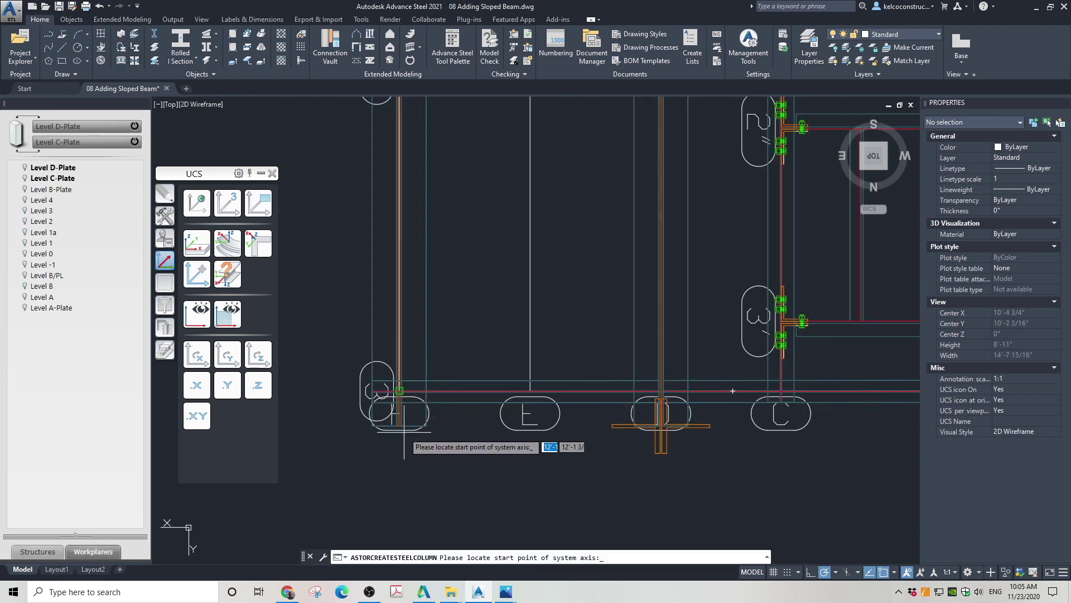
scroll(404, 433, "up", 5)
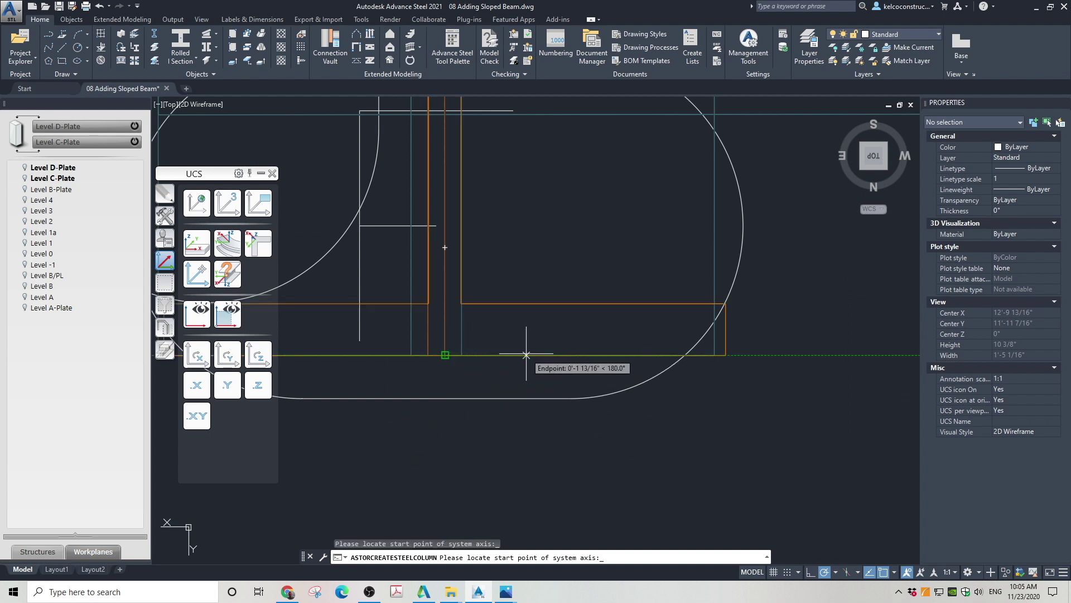
left_click(526, 354)
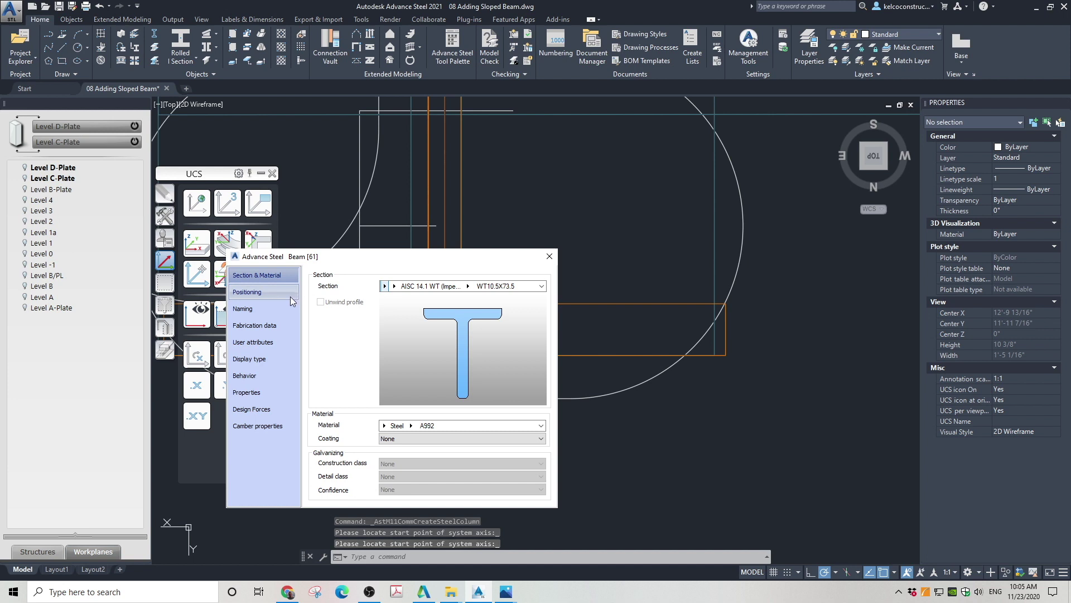
Step: Rotate the new WT10.5X73.5 member to -90° and close its beam settings
left_click(287, 292)
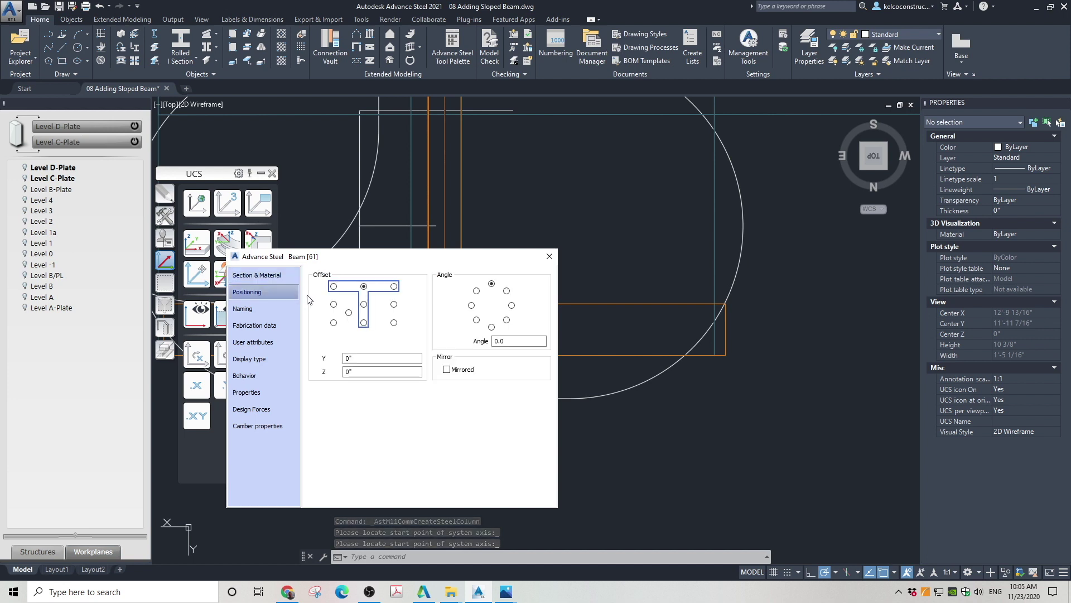
left_click(511, 305)
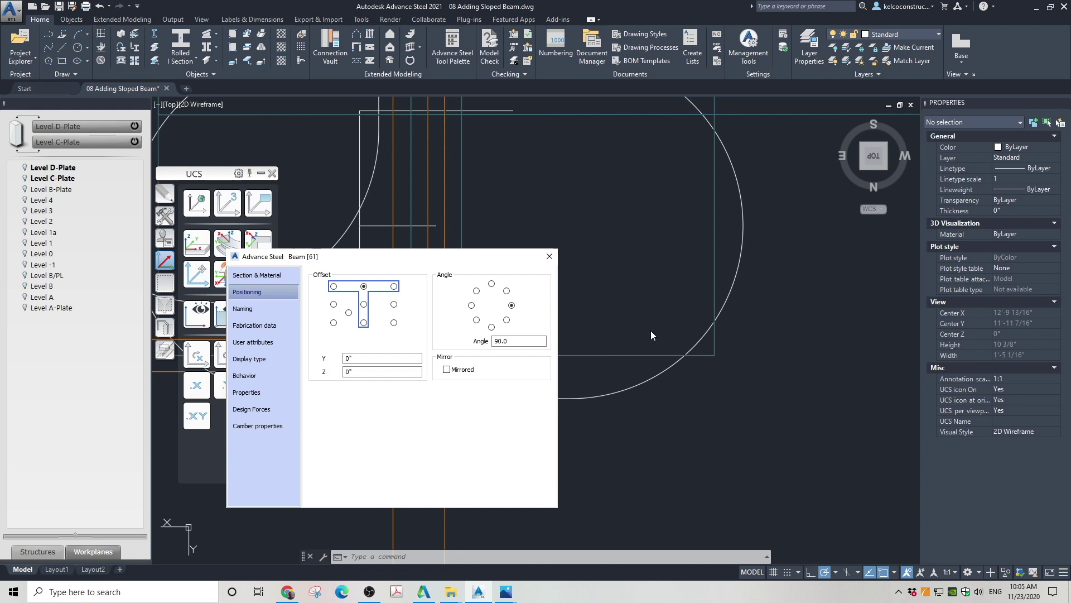
scroll(714, 339, "up", 5)
left_click(472, 305)
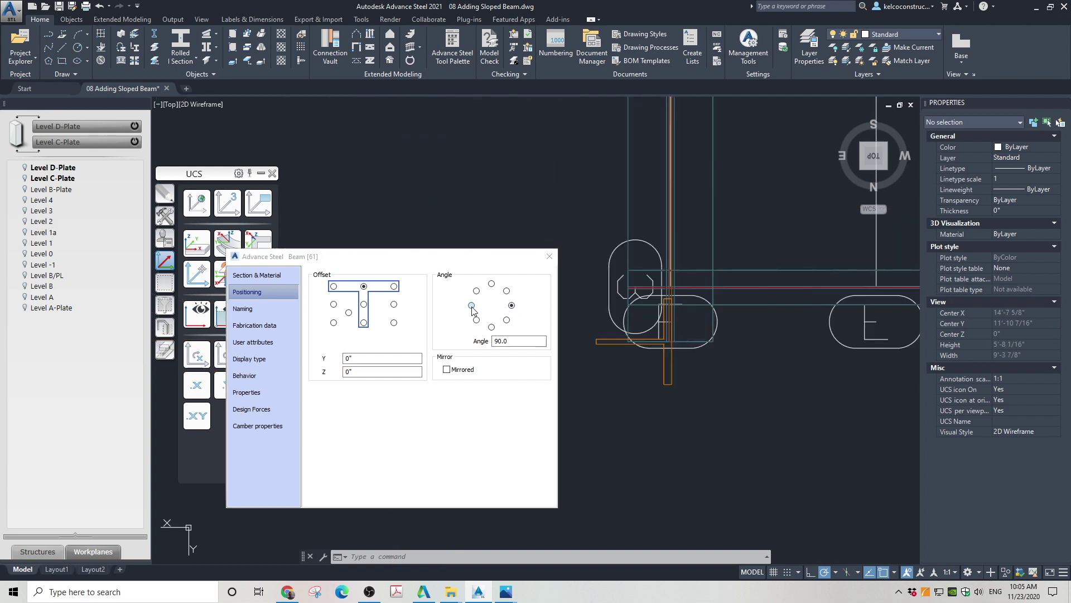
left_click(550, 257)
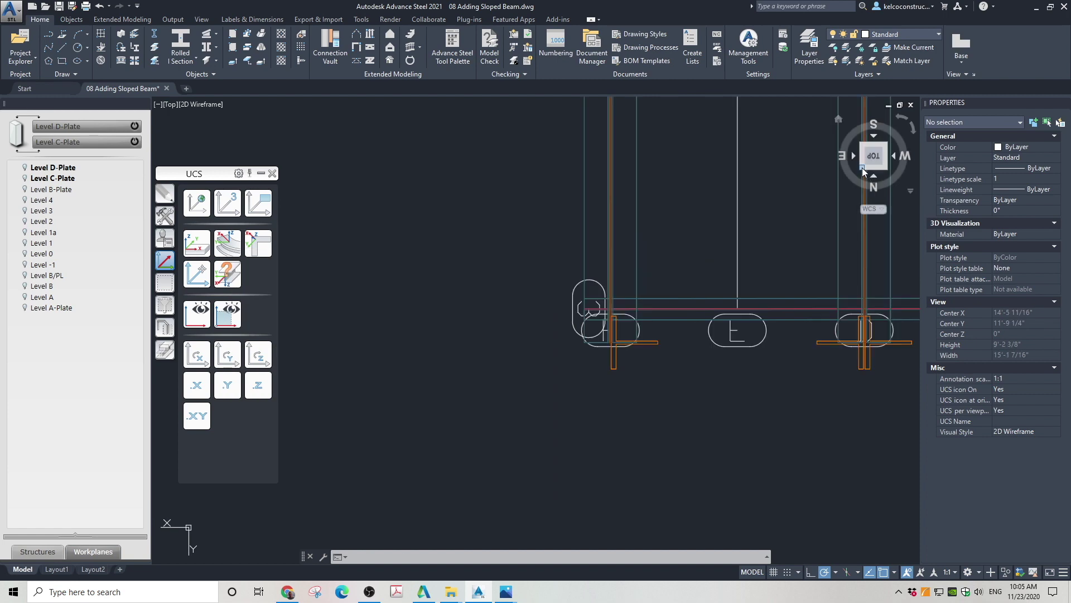
Step: Switch to the NE Isometric view and zoom in on the platform frame
left_click(862, 168)
scroll(682, 361, "down", 2)
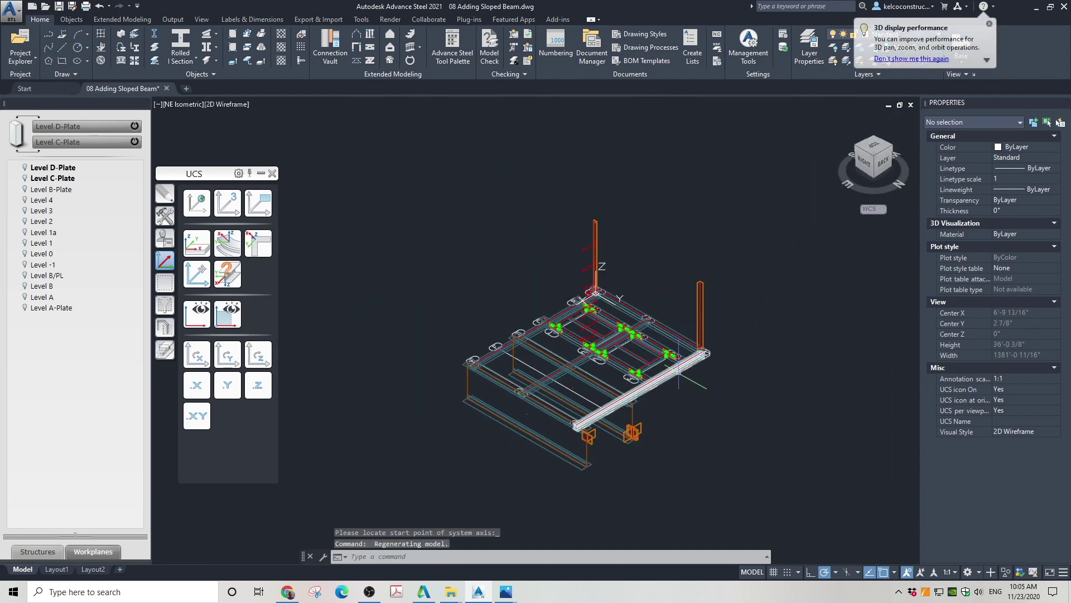
scroll(720, 364, "up", 2)
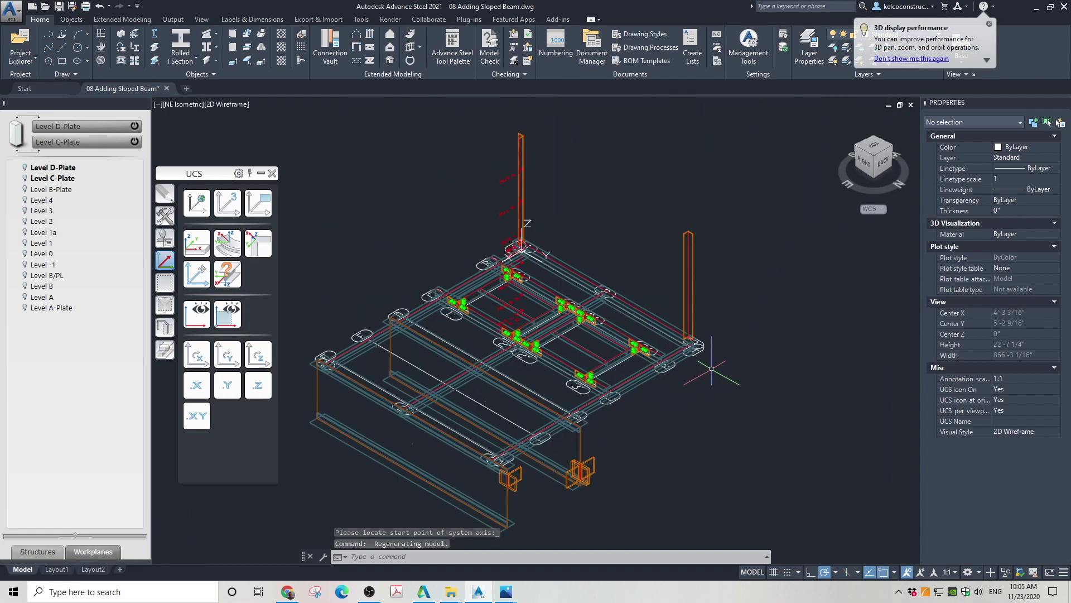
scroll(712, 368, "up", 2)
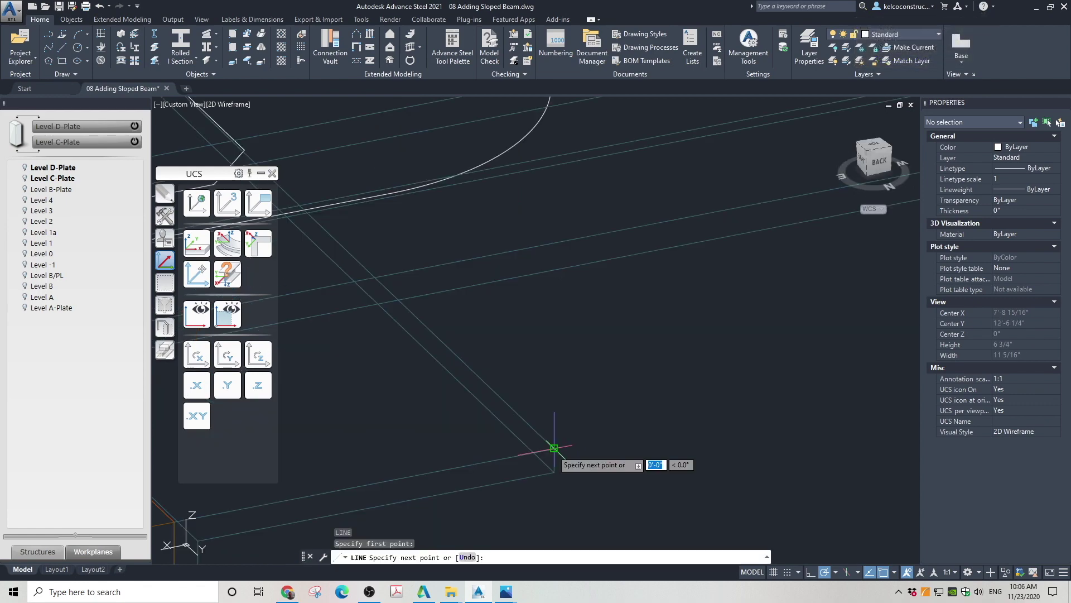
Step: Cancel the stray line and draw a reference line from the beam-end corner outward past the beam
scroll(554, 448, "down", 8)
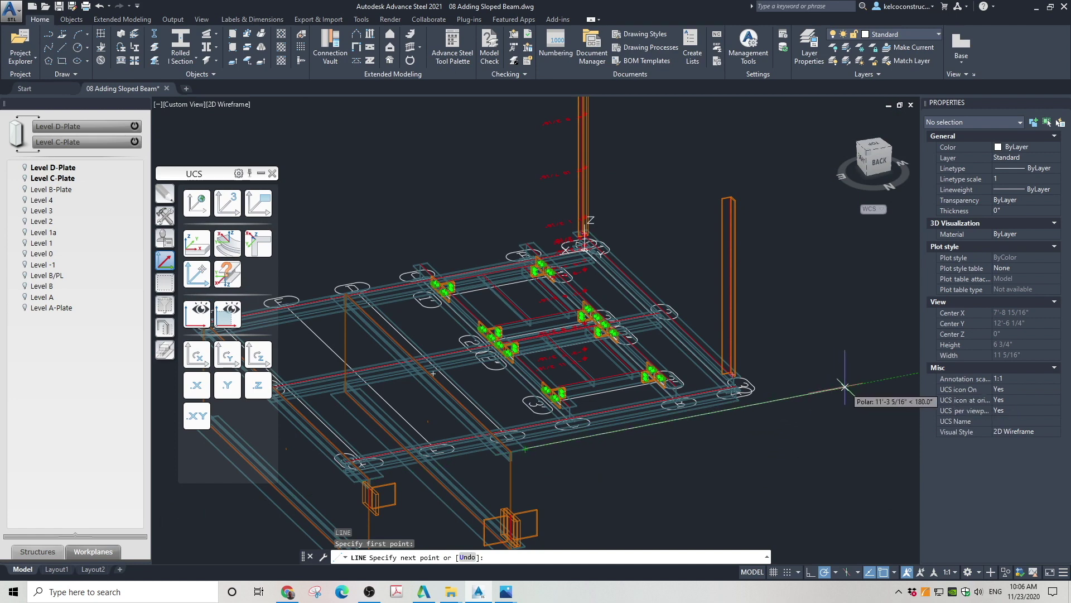
left_click(843, 387)
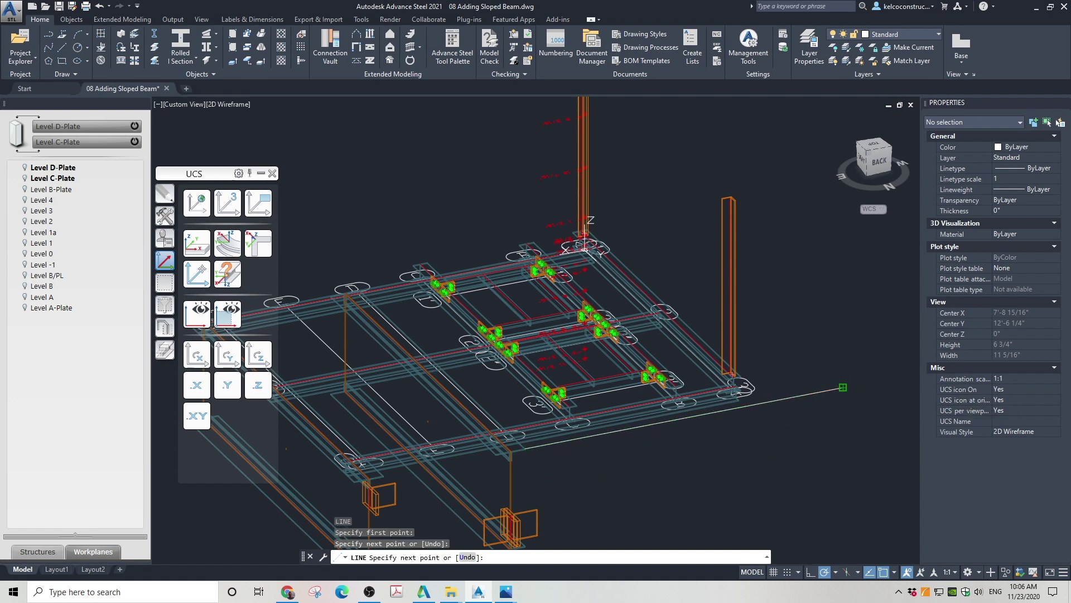
key("Escape")
scroll(746, 401, "up", 5)
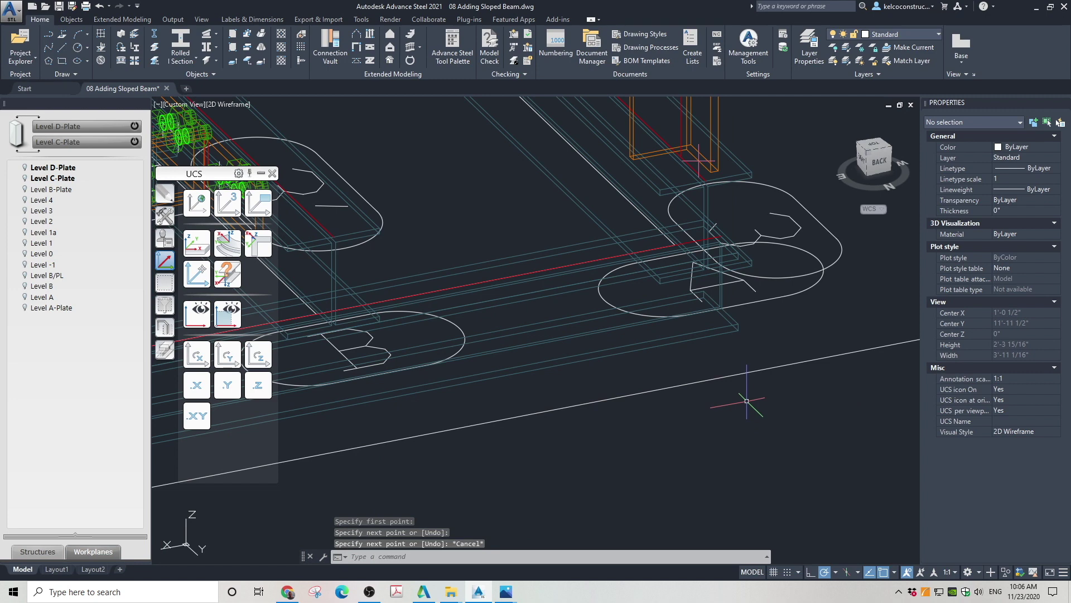
type("l")
key("Return")
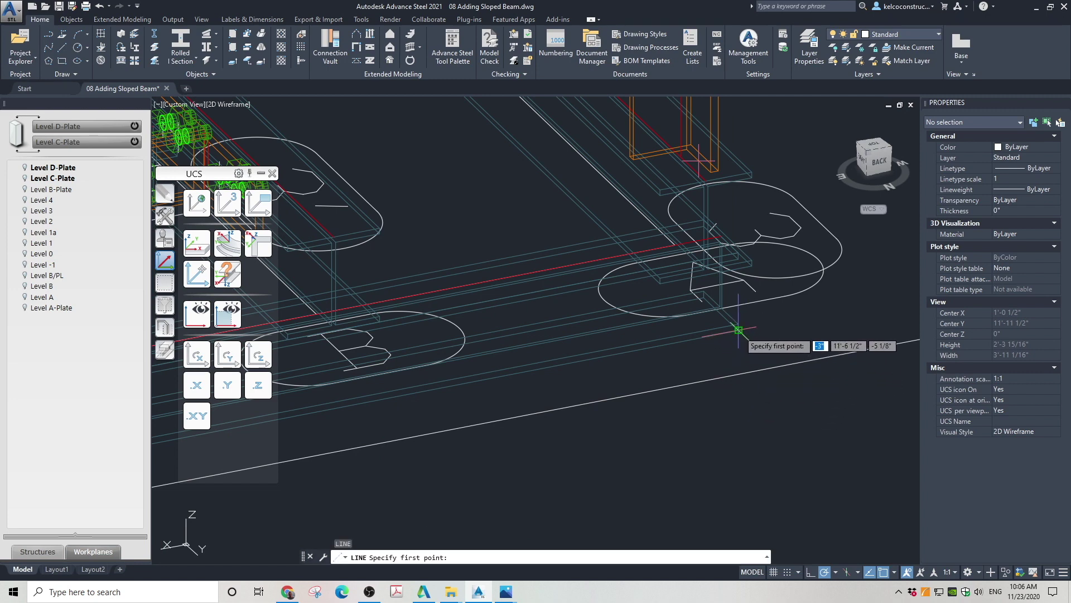
left_click(738, 330)
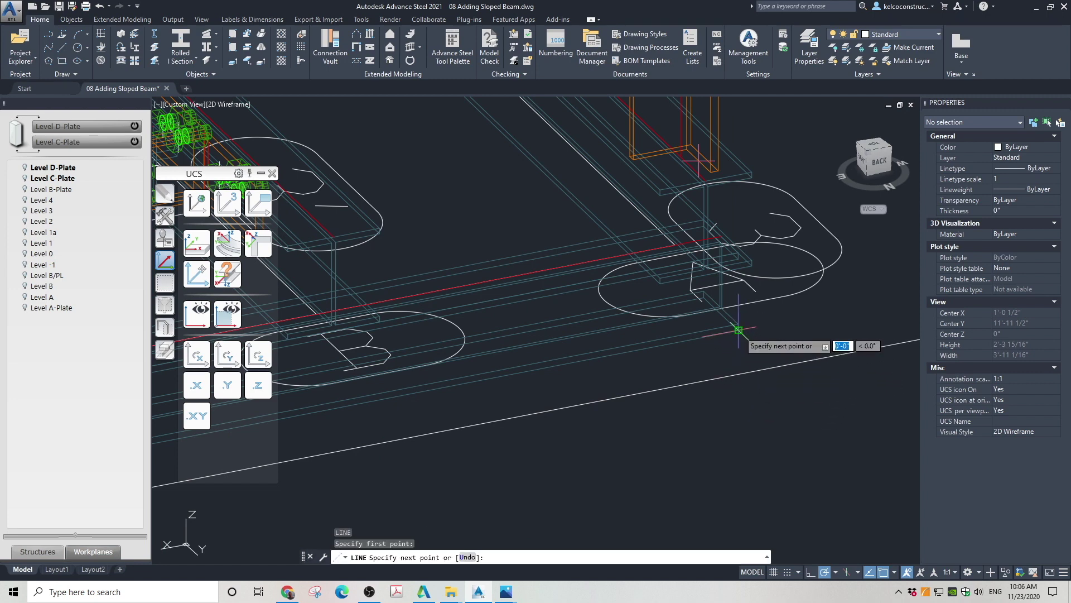
left_click(831, 417)
key("Escape")
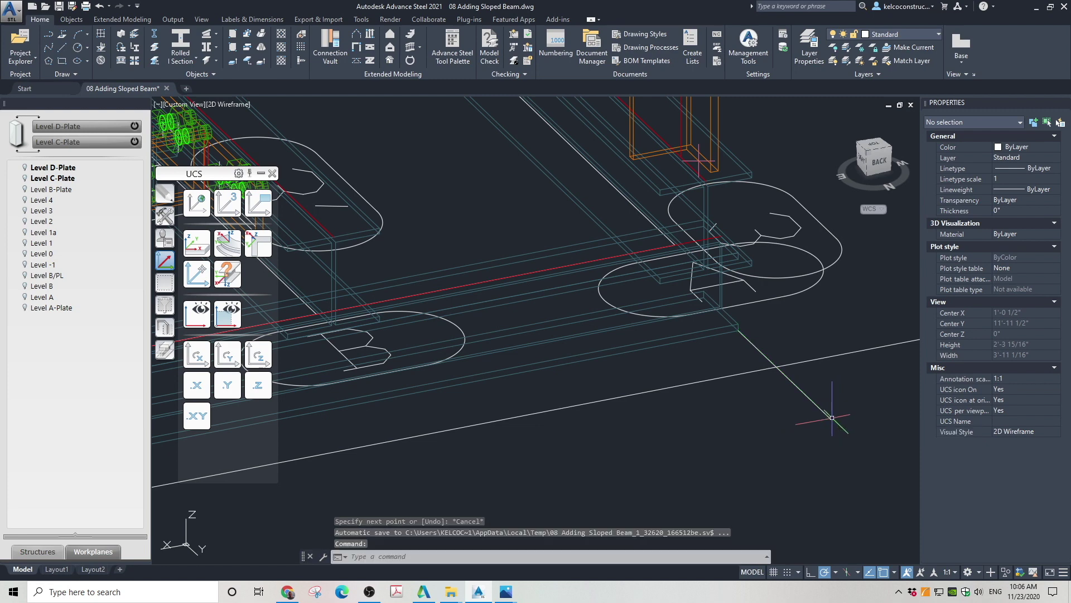
scroll(731, 438, "down", 5)
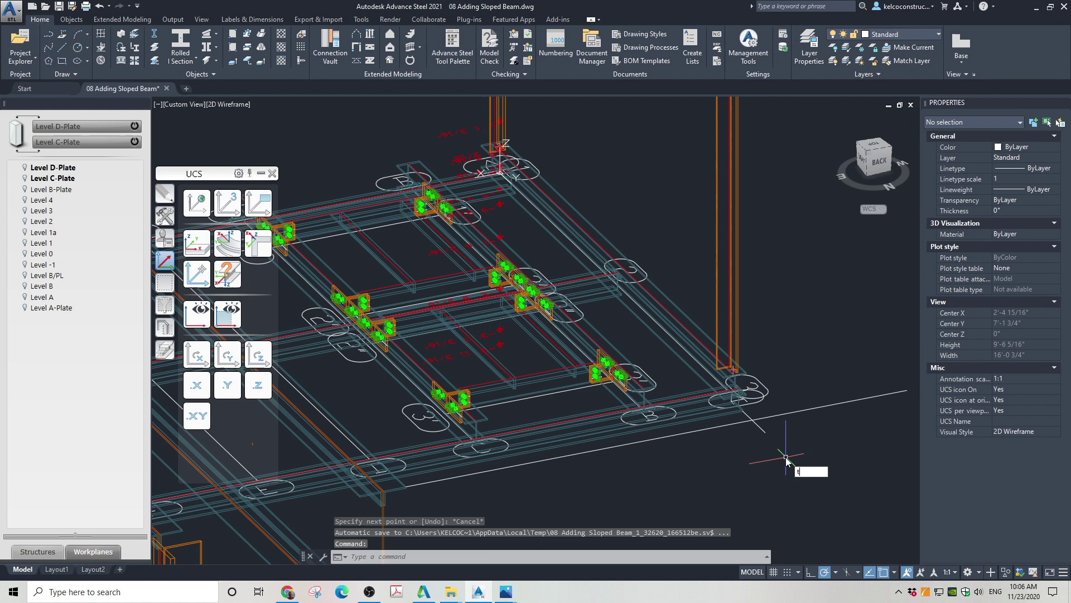
Step: Trim the reference line's excess back to the beam edge
type("TR")
key("Return")
left_click(787, 417)
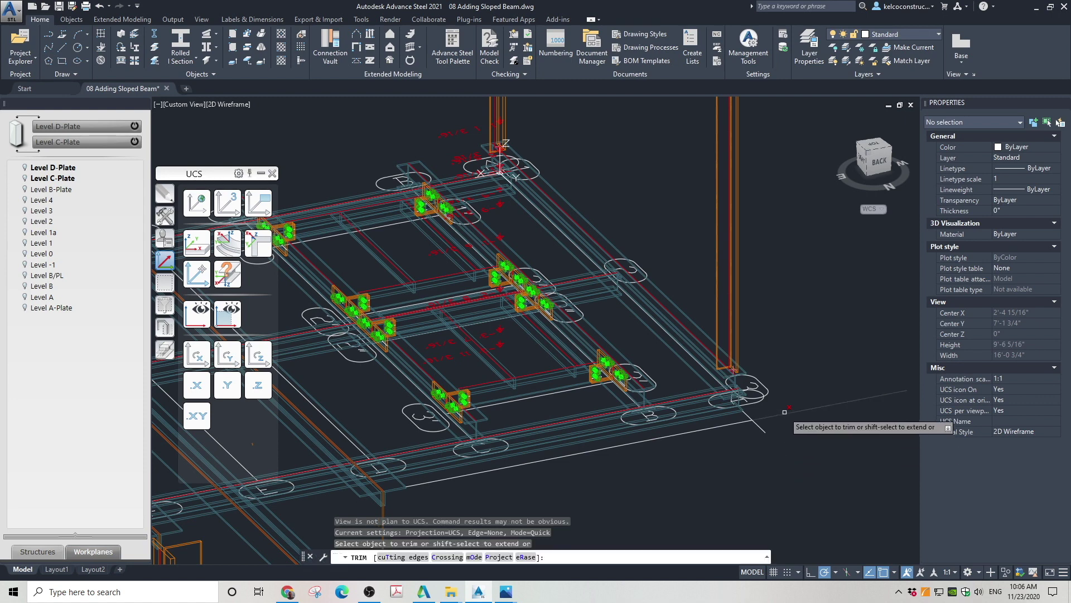
key("Escape")
key("Escape")
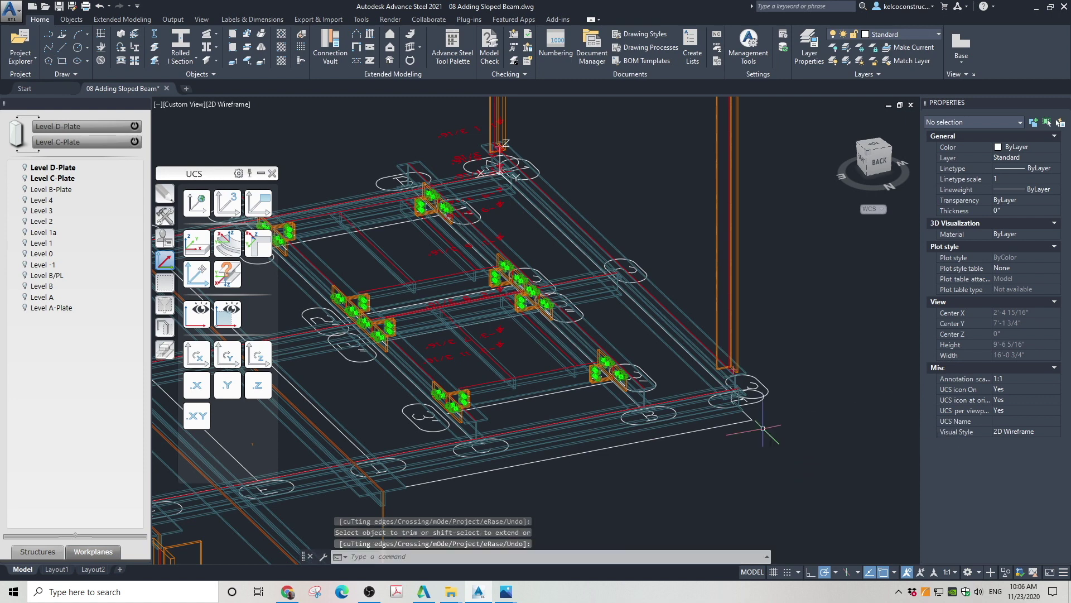
Step: Group the trimmed line with the short corner line
scroll(764, 425, "up", 5)
left_click(749, 412)
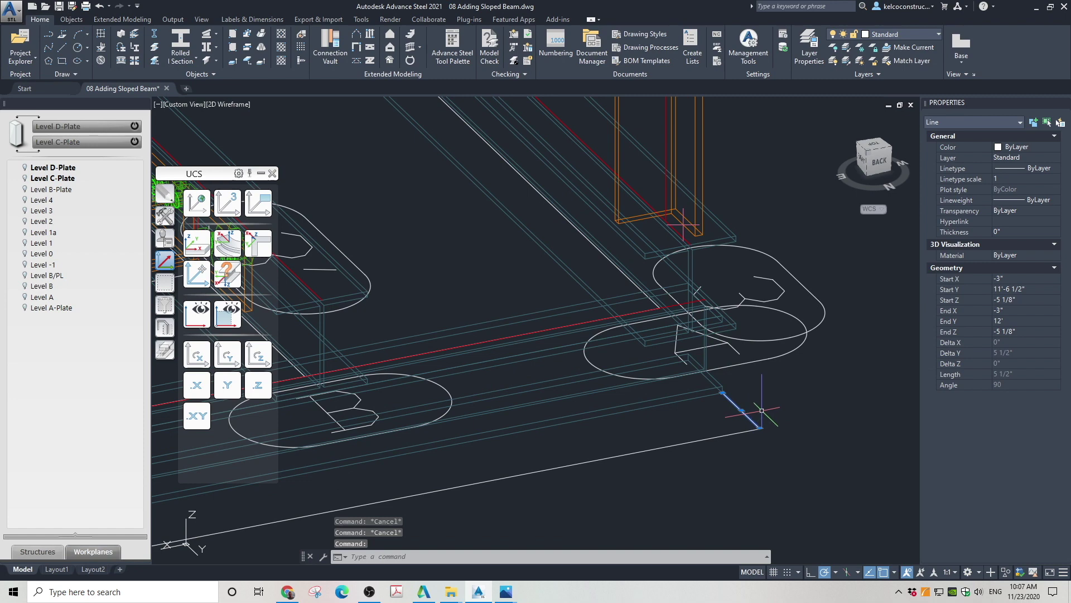
left_click(793, 436)
left_click(737, 444)
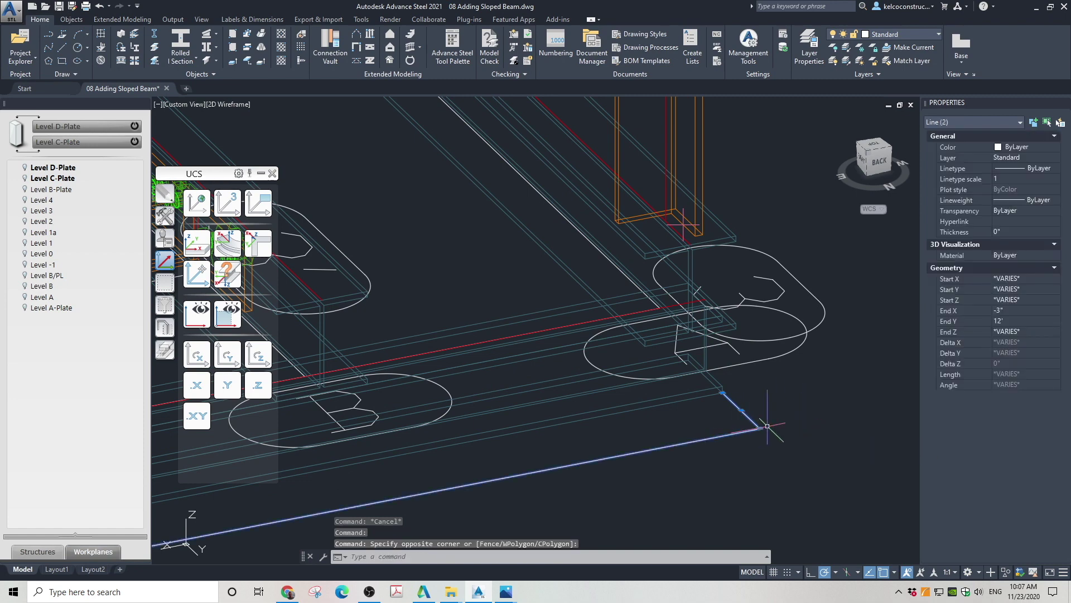
scroll(763, 445, "down", 4)
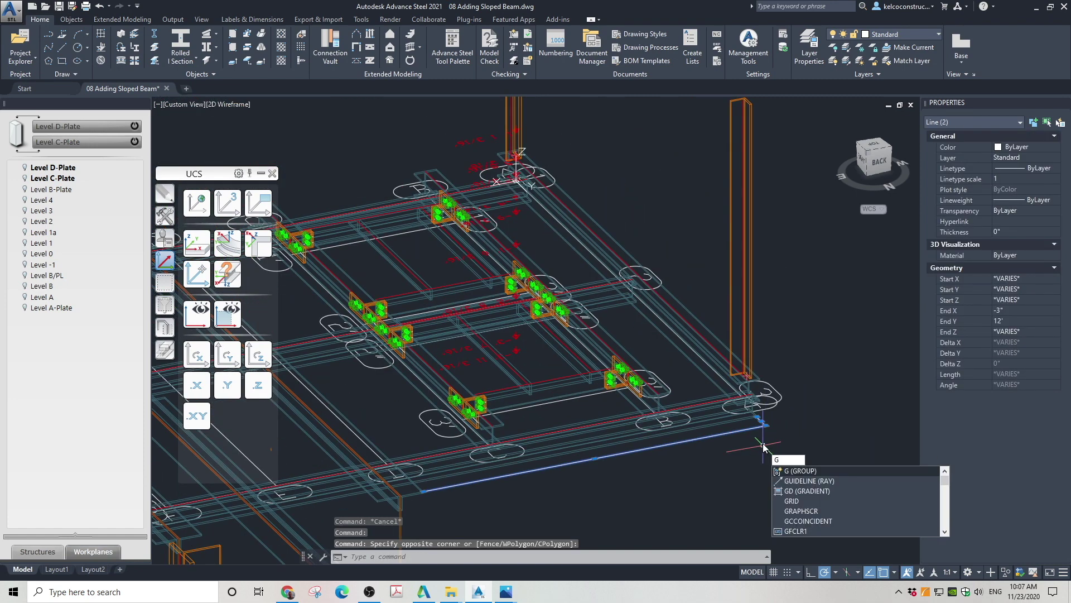
key("Return")
scroll(764, 440, "up", 3)
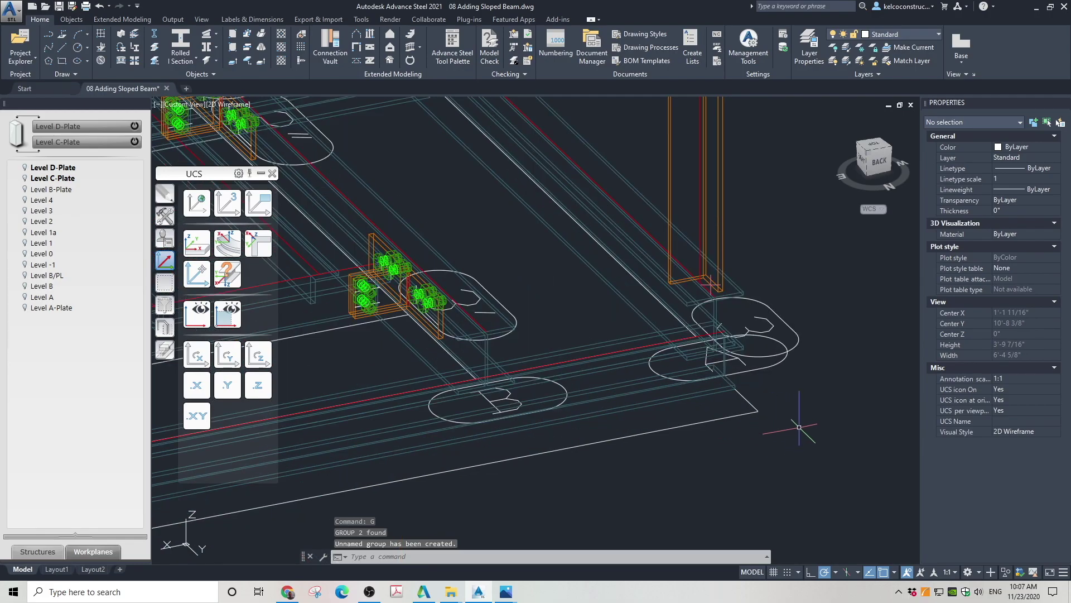
key("alt+Tab")
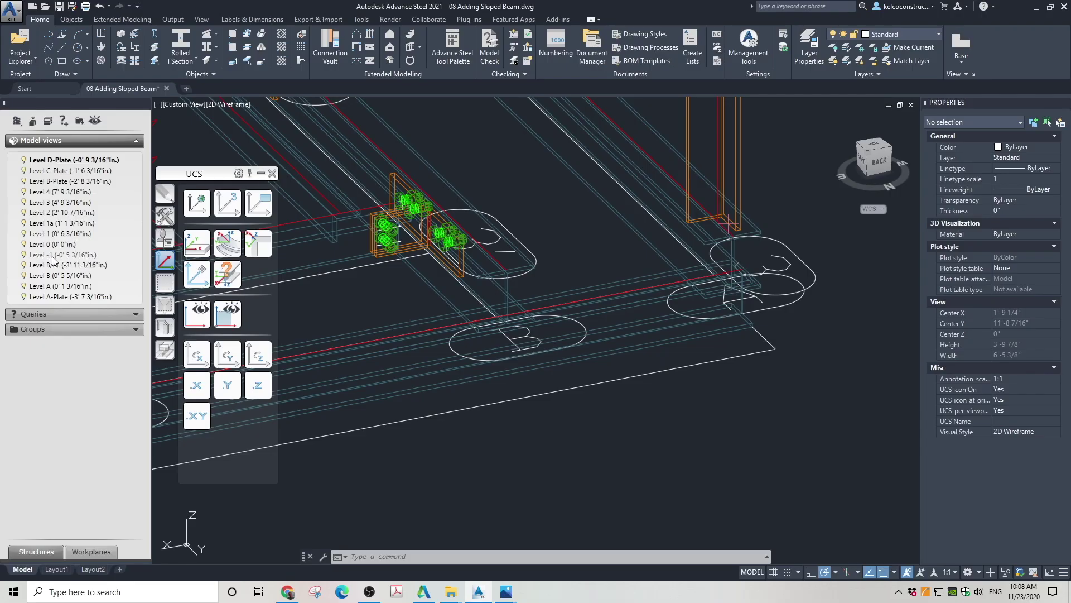
Step: Set both workplane slots to Level -1 and launch the Rolled Section beam tool
left_click(103, 551)
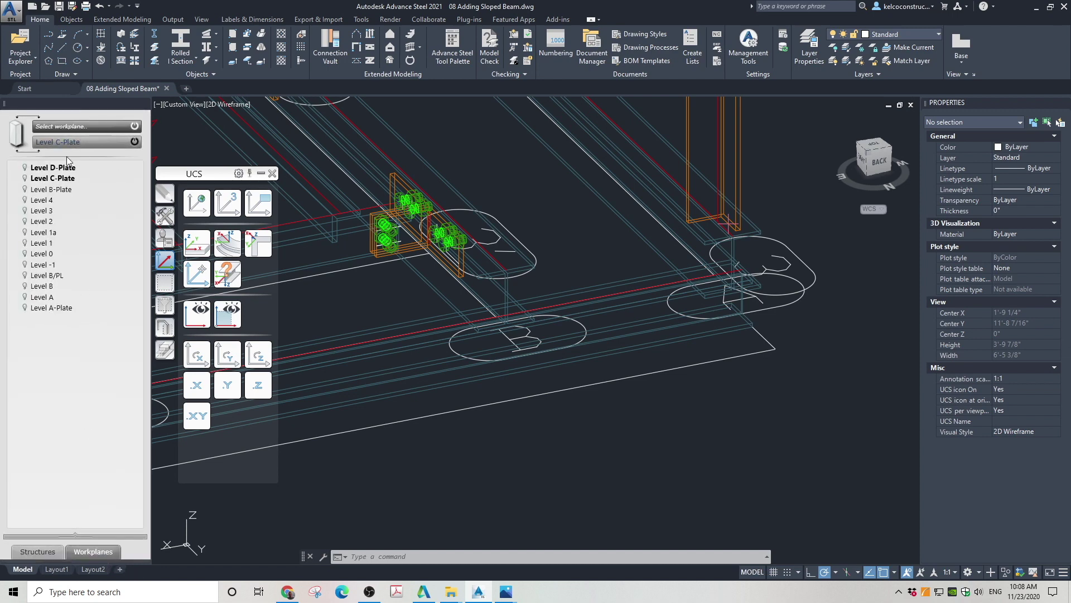
double_click(45, 264)
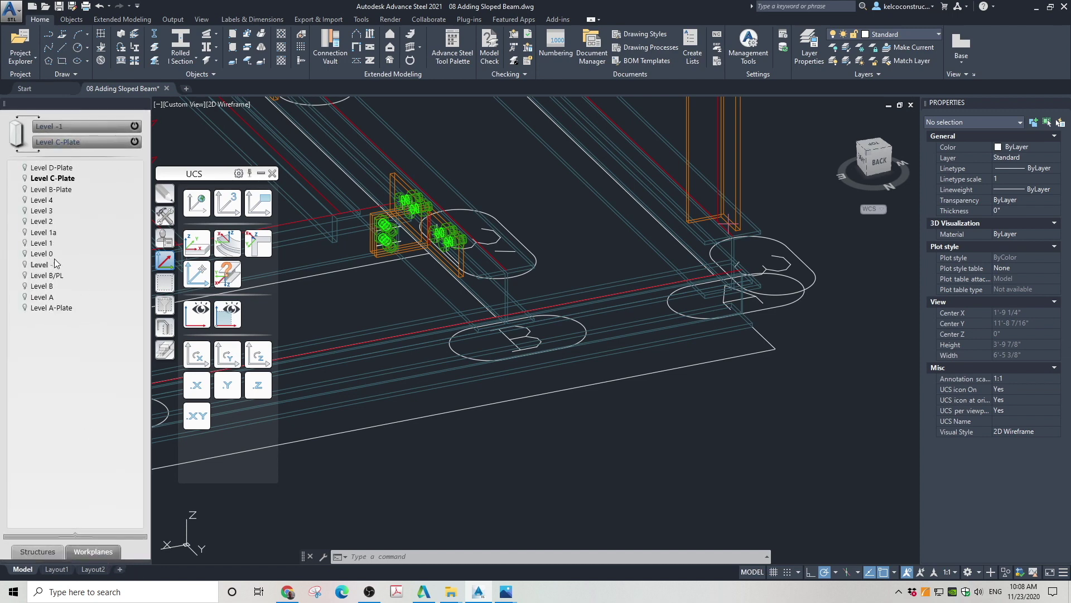
left_click(77, 147)
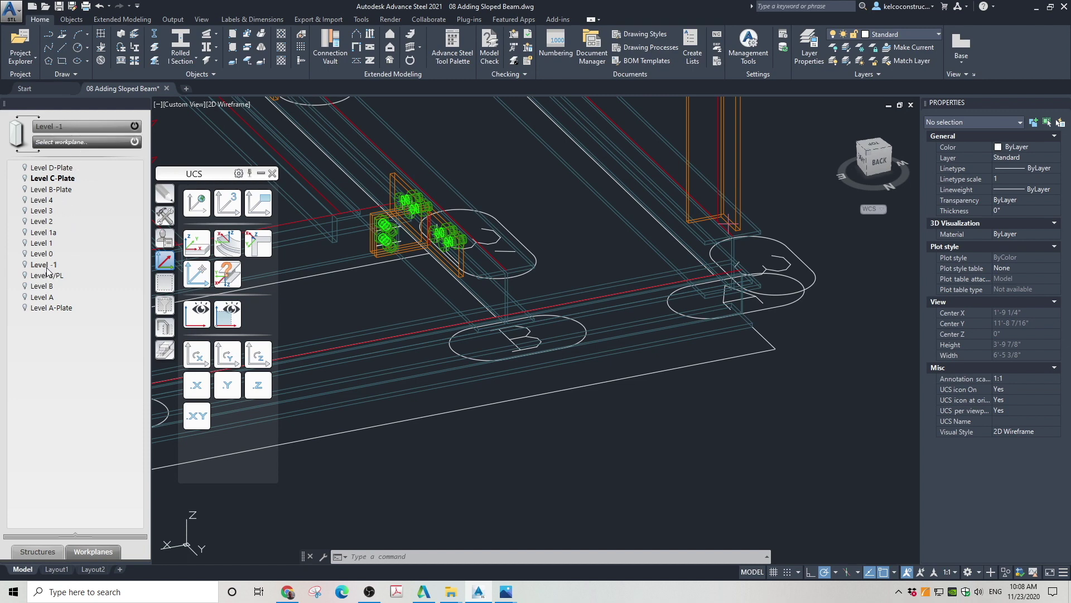
double_click(47, 267)
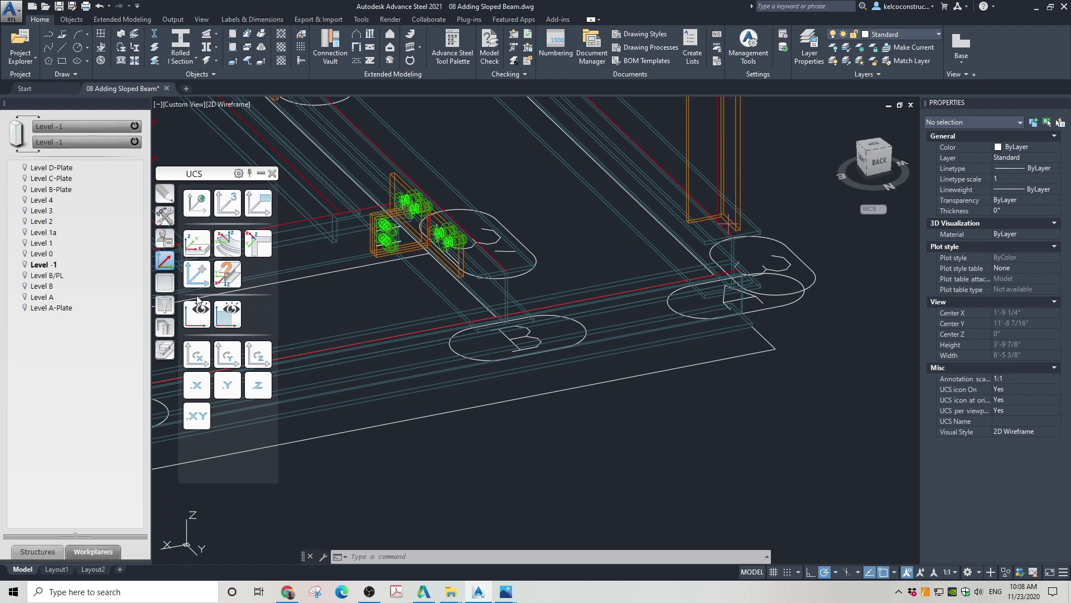
left_click(179, 37)
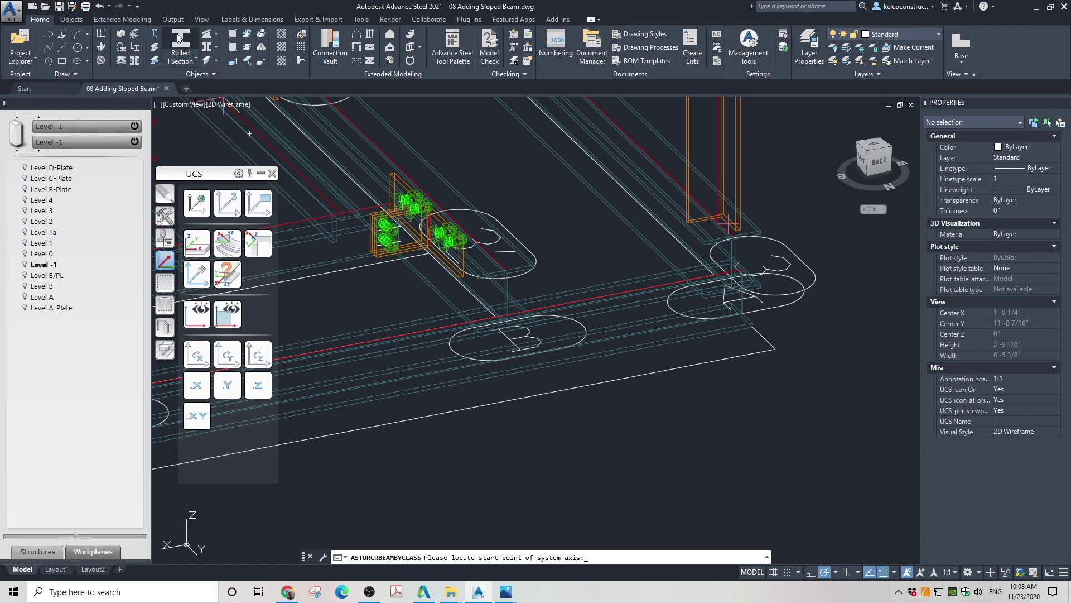
Step: Place a 10-inch W12x26 rolled beam starting at the beam-end corner endpoint
left_click(774, 347)
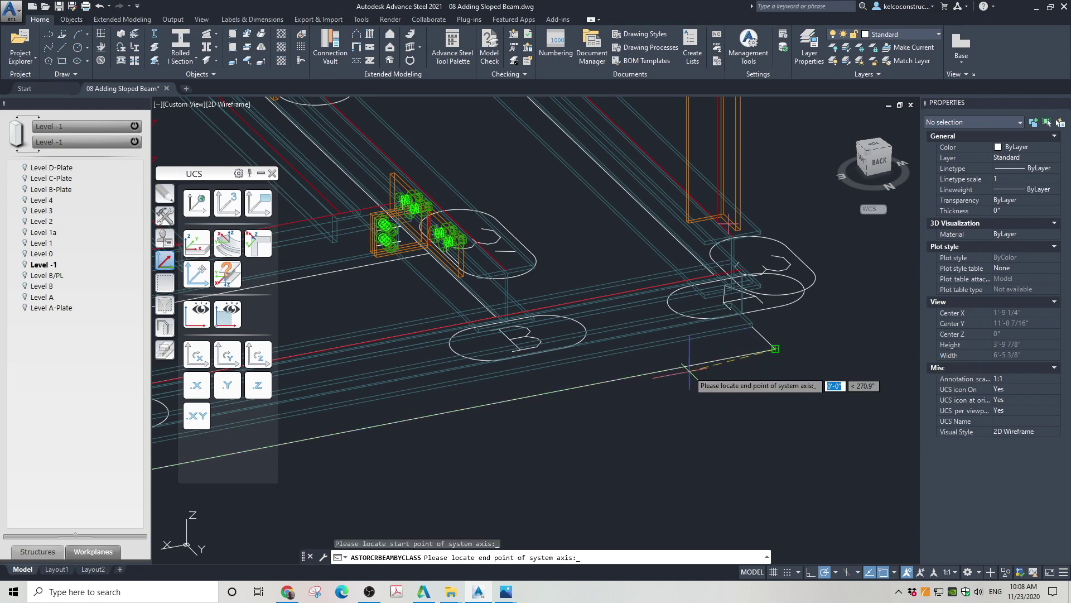
scroll(686, 366, "down", 4)
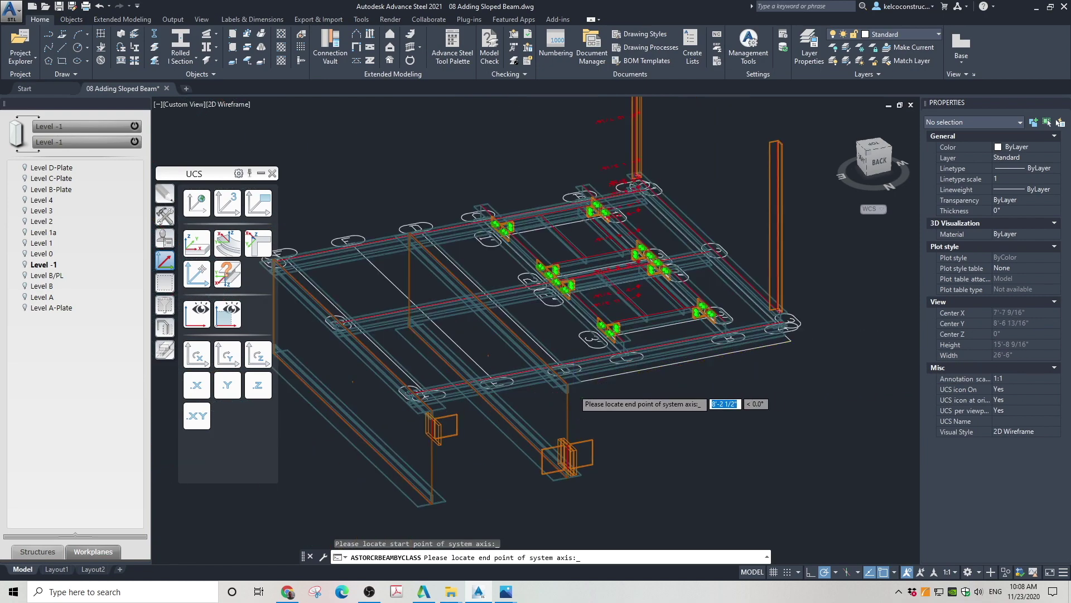
scroll(573, 393, "up", 6)
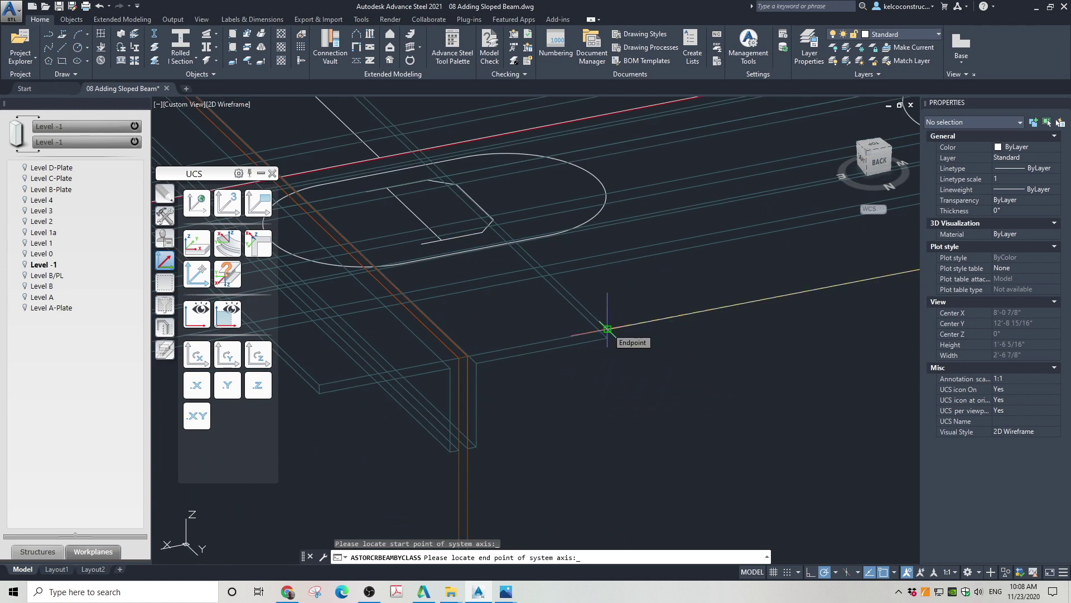
type("10")
key("Return")
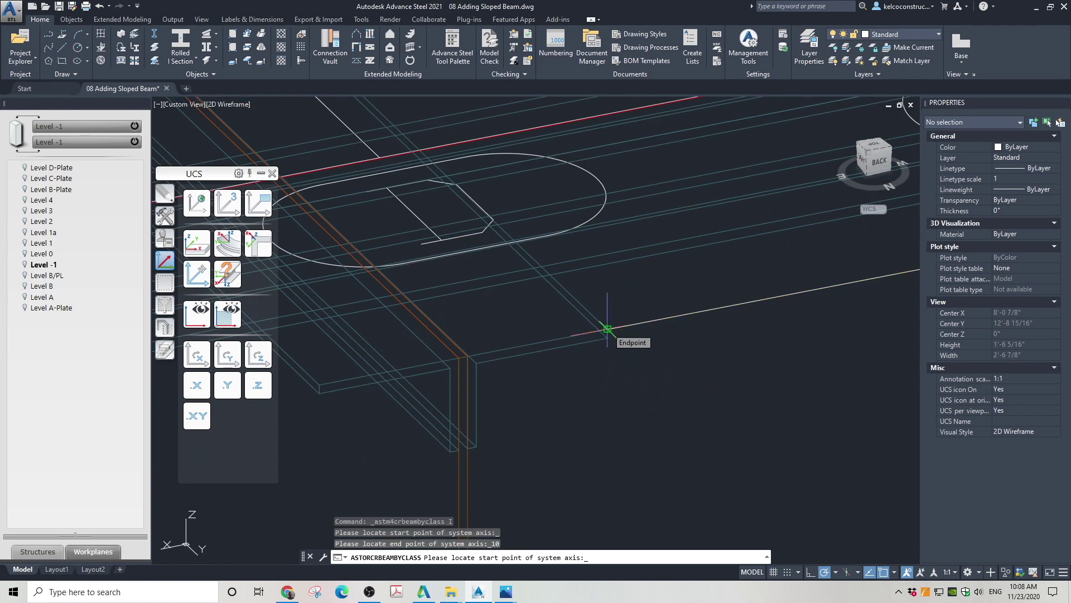
scroll(607, 329, "down", 10)
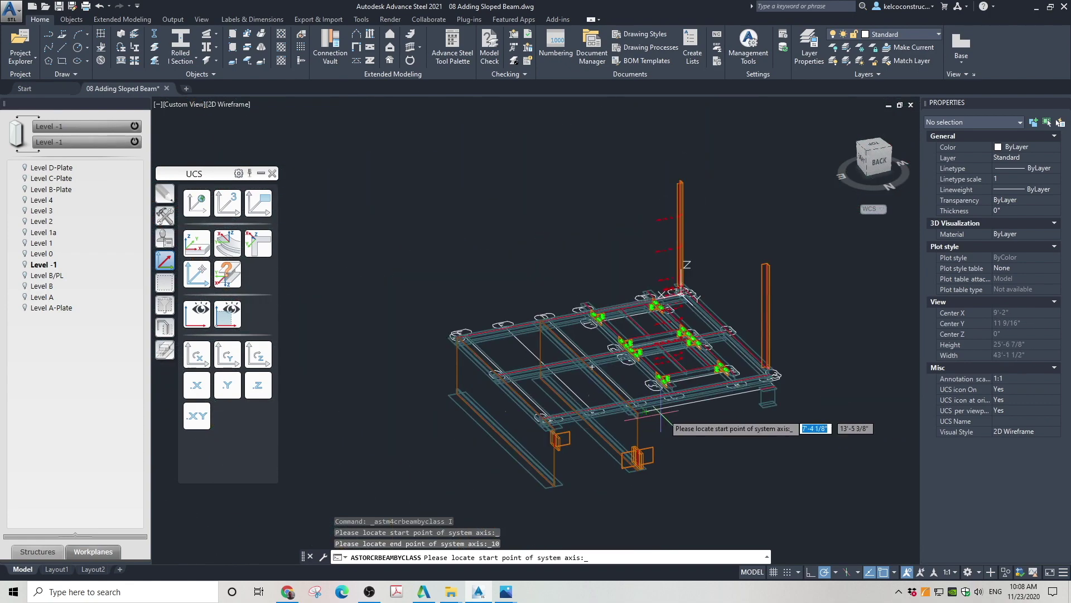
scroll(661, 413, "up", 10)
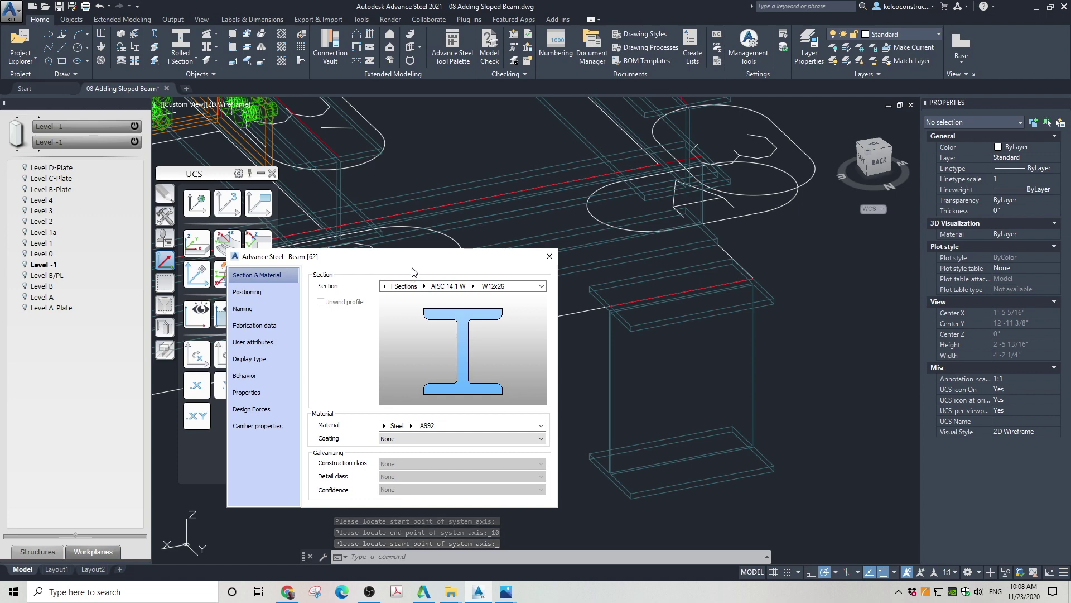
Step: Change the beam section to the AISC 14.1 unequal-leg angle L5X3 1/2X3/8
left_click(384, 287)
left_click(390, 301)
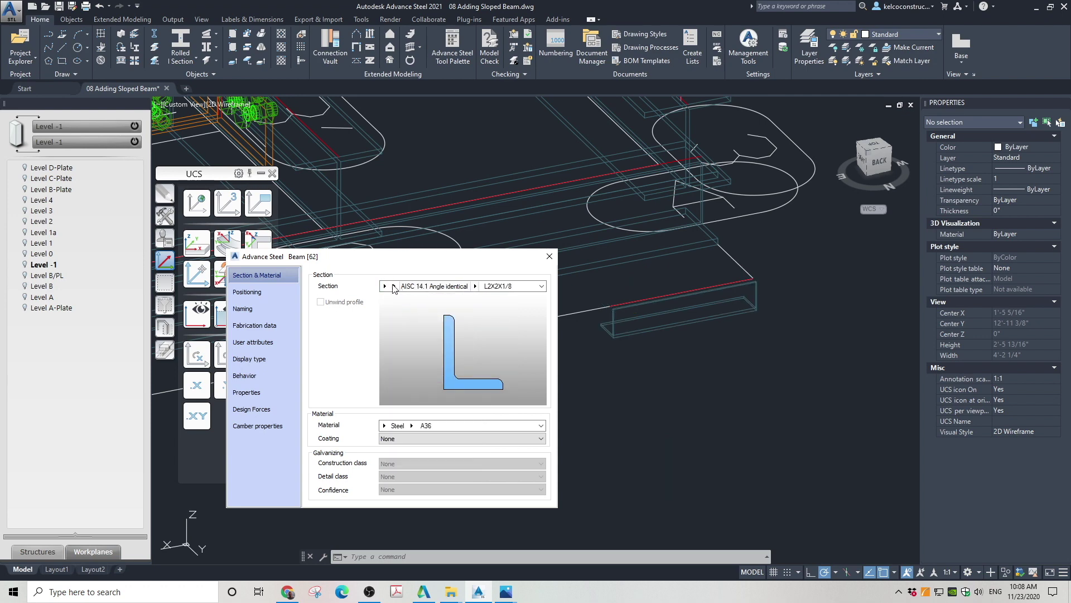
left_click(392, 286)
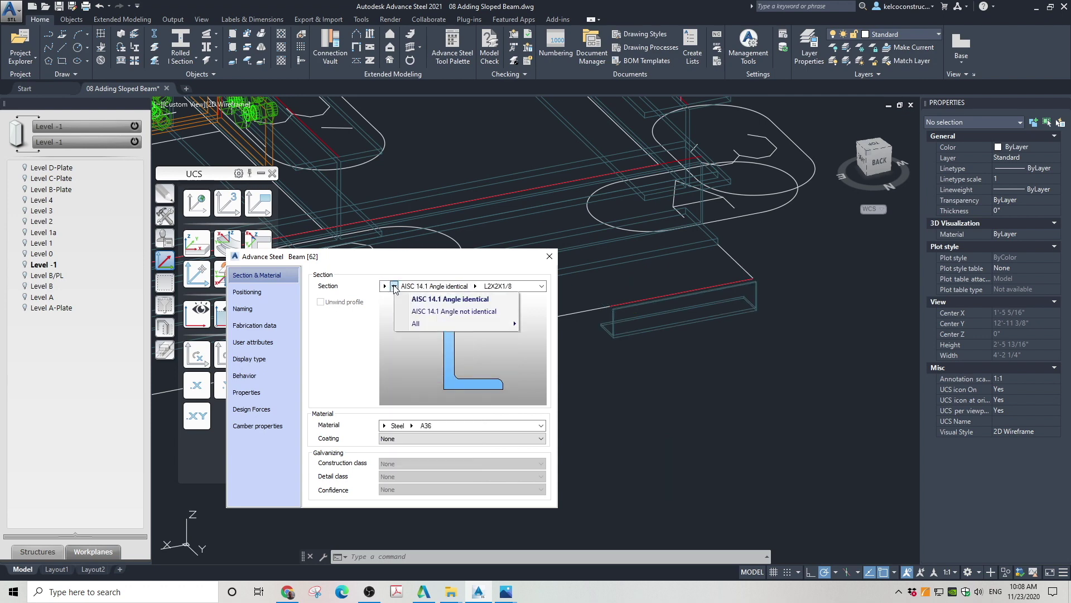
left_click(417, 310)
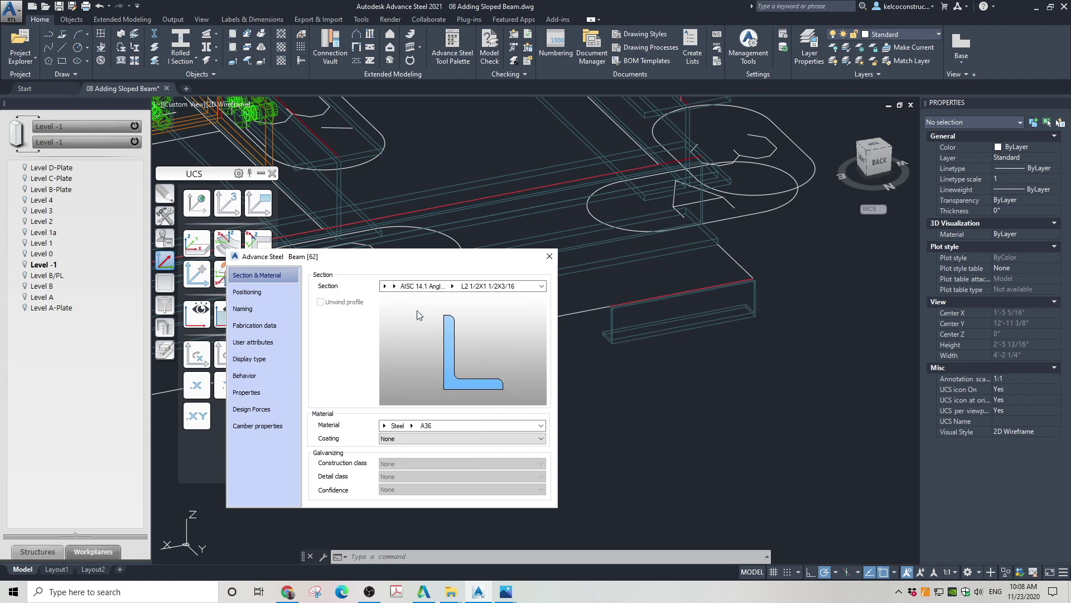
left_click(462, 286)
left_click(462, 287)
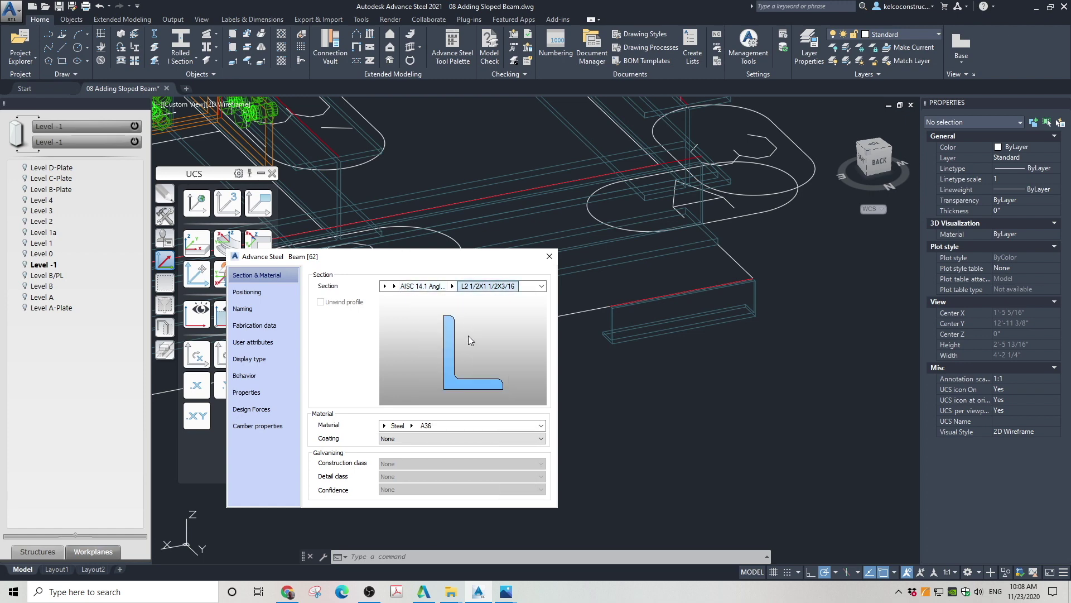
left_click(459, 297)
scroll(471, 424, "down", 5)
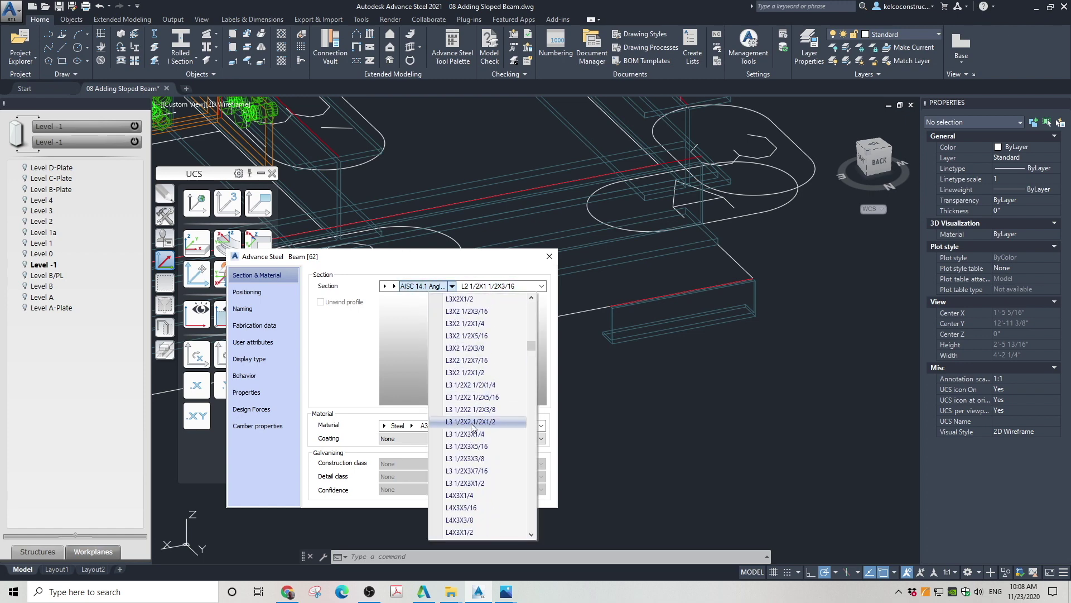
scroll(472, 431, "down", 6)
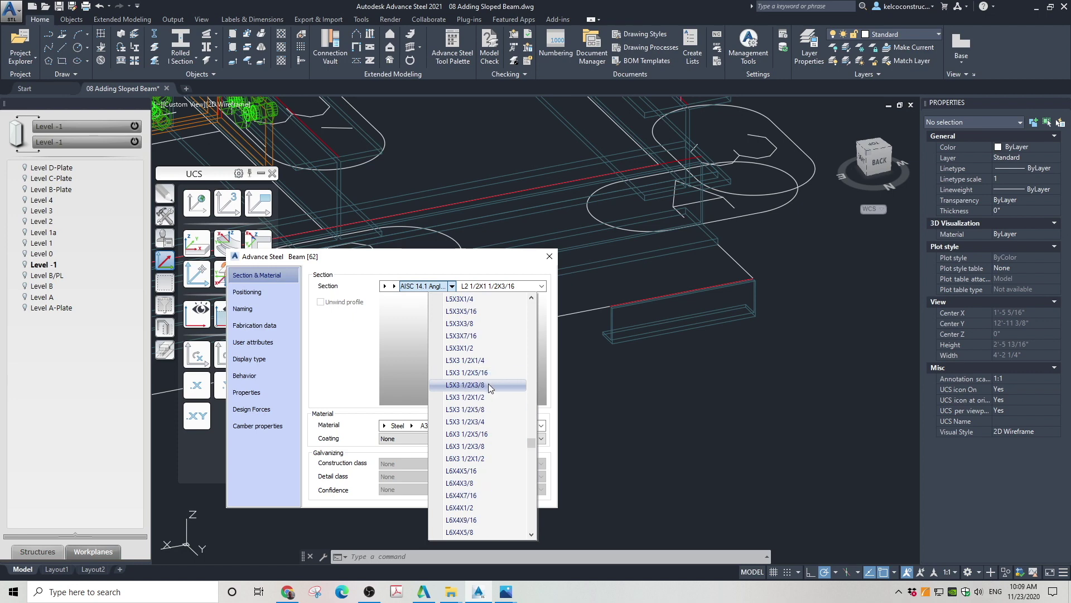
left_click(488, 384)
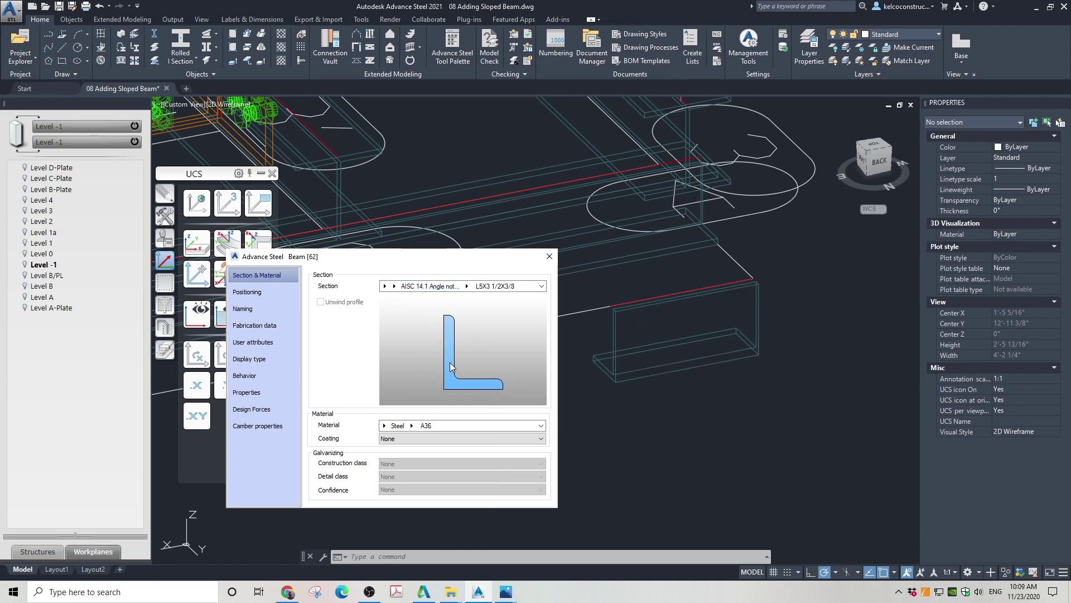
left_click(262, 293)
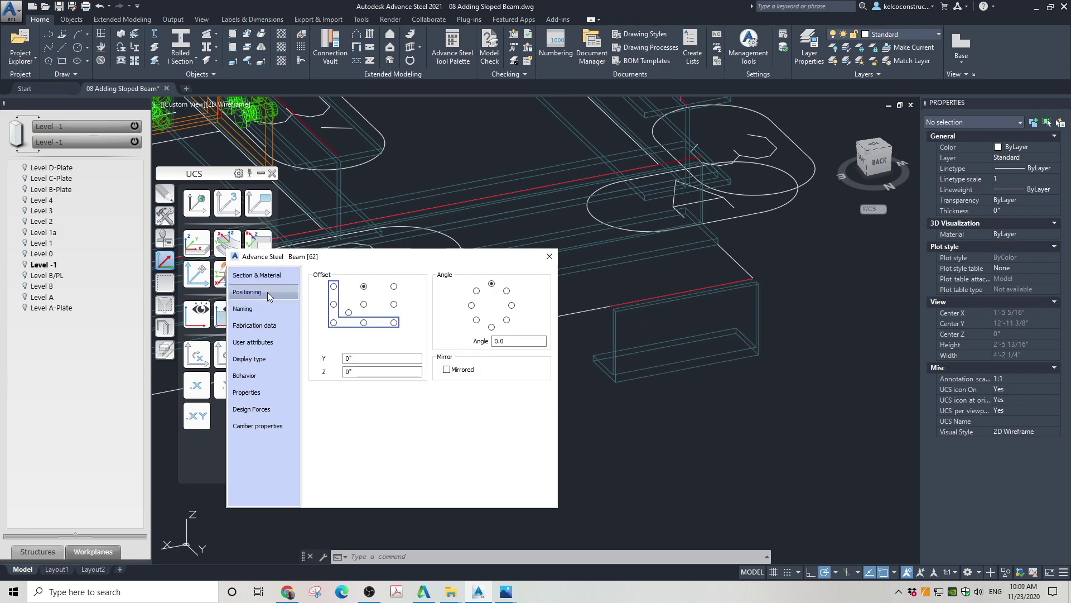
Step: Anchor the angle at its bottom-left corner, rotate it 180°, mirror it, and close the properties
left_click(334, 323)
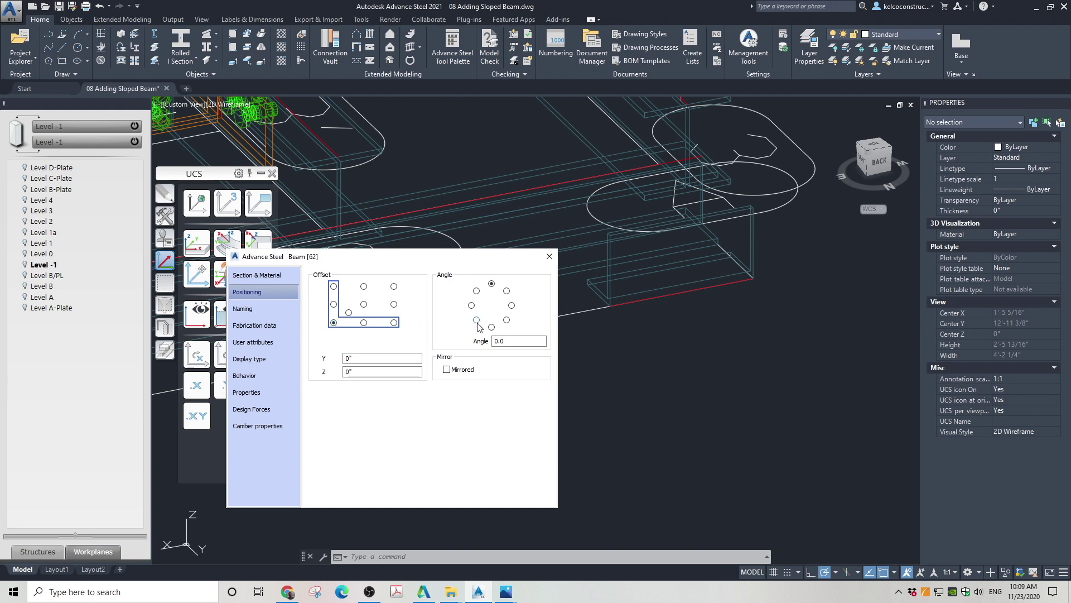
left_click(511, 306)
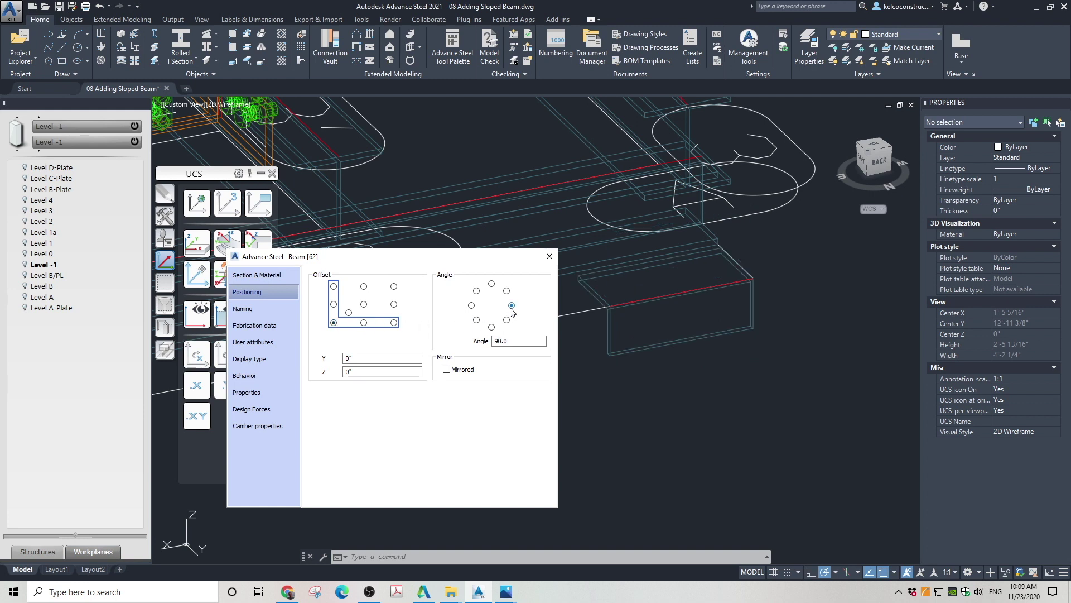
left_click(492, 328)
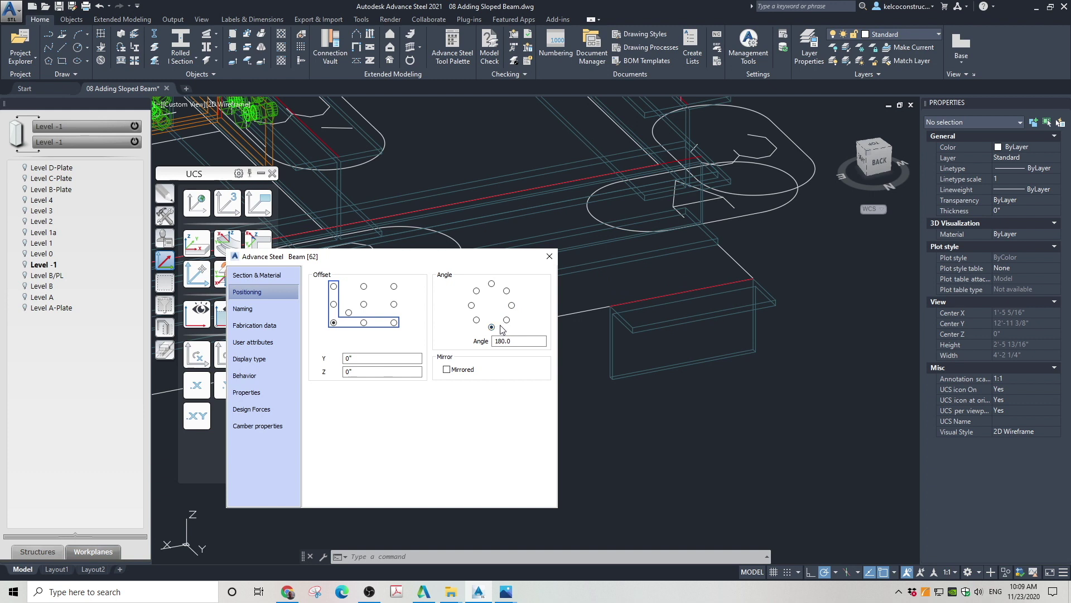
left_click(447, 370)
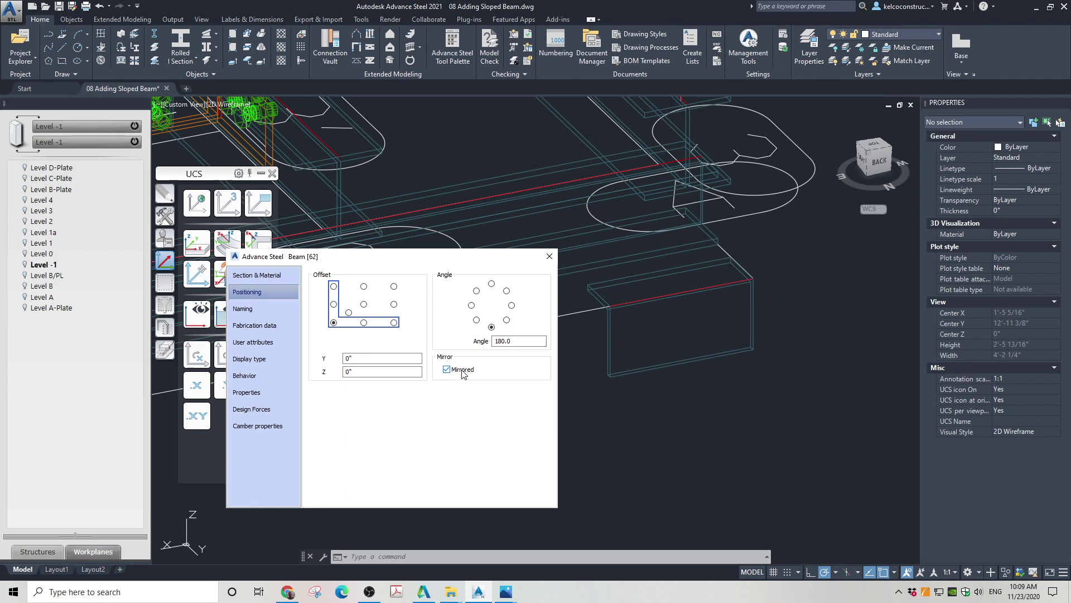
left_click(548, 257)
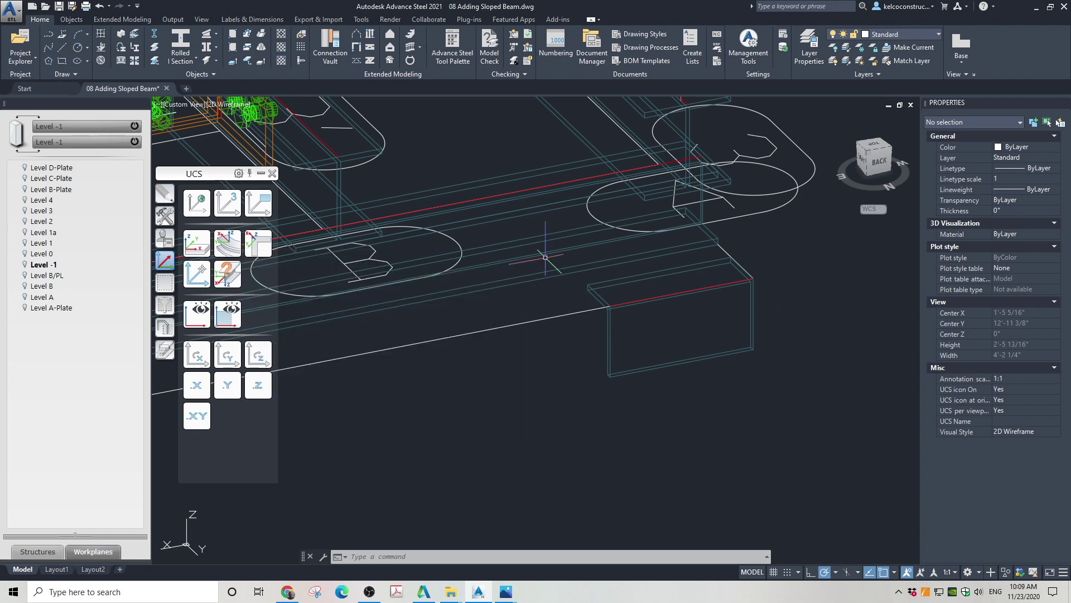
Step: Check the L5X3 1/2X3/8 angle's properties and bring the Detail C1 and C3 image beside the model
left_click(604, 276)
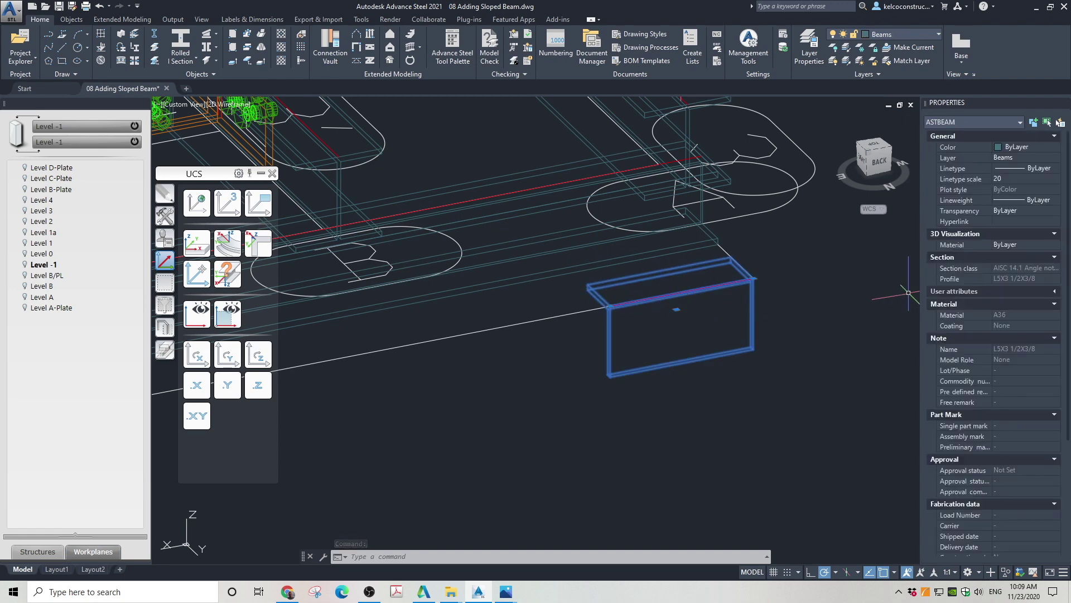
left_click(506, 591)
left_click_drag(762, 95, 486, 95)
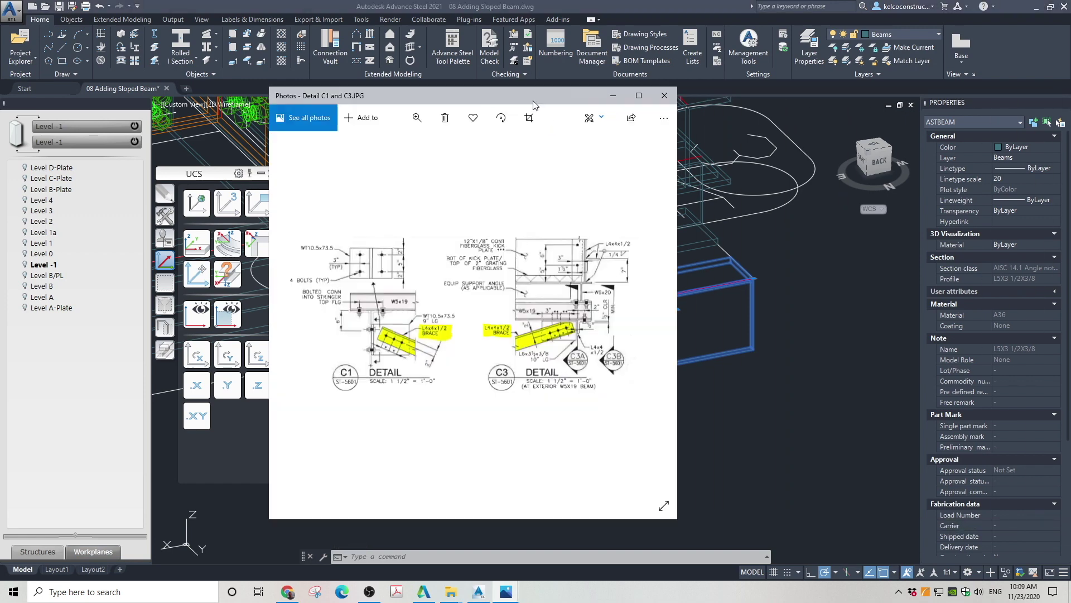
Step: Enlarge the Detail C1 and C3 image to read the brace angle sizes, then close Photos
left_click_drag(534, 101, 436, 56)
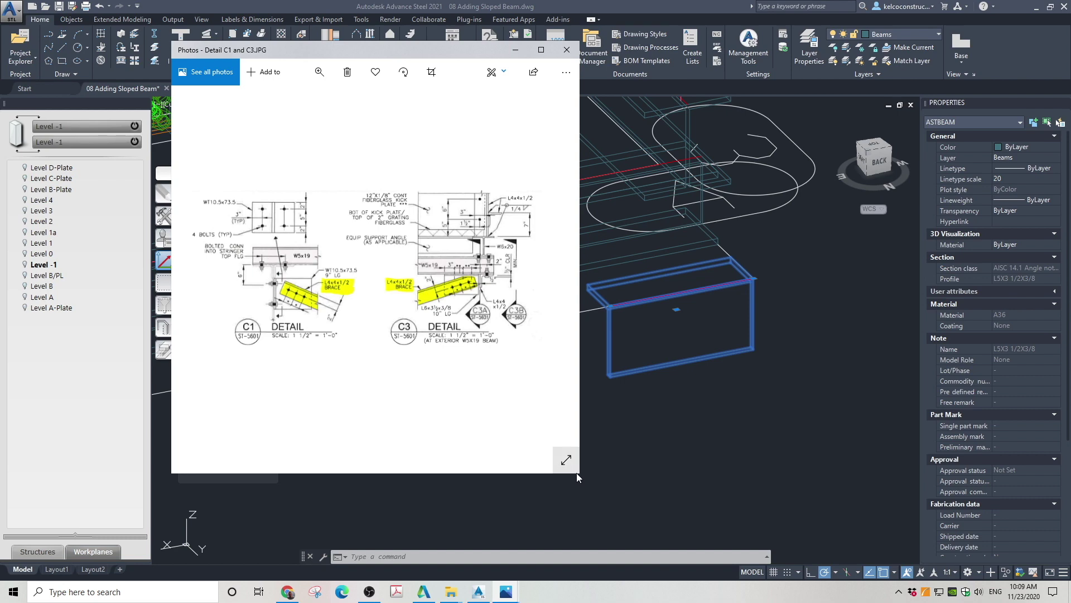
left_click_drag(578, 473, 772, 553)
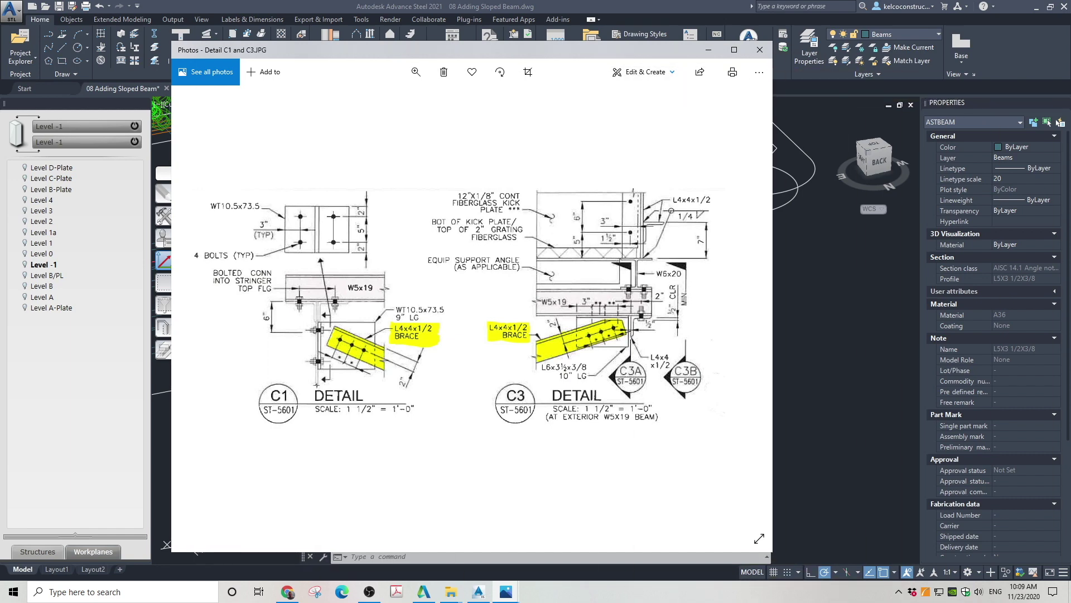
key("alt+F4")
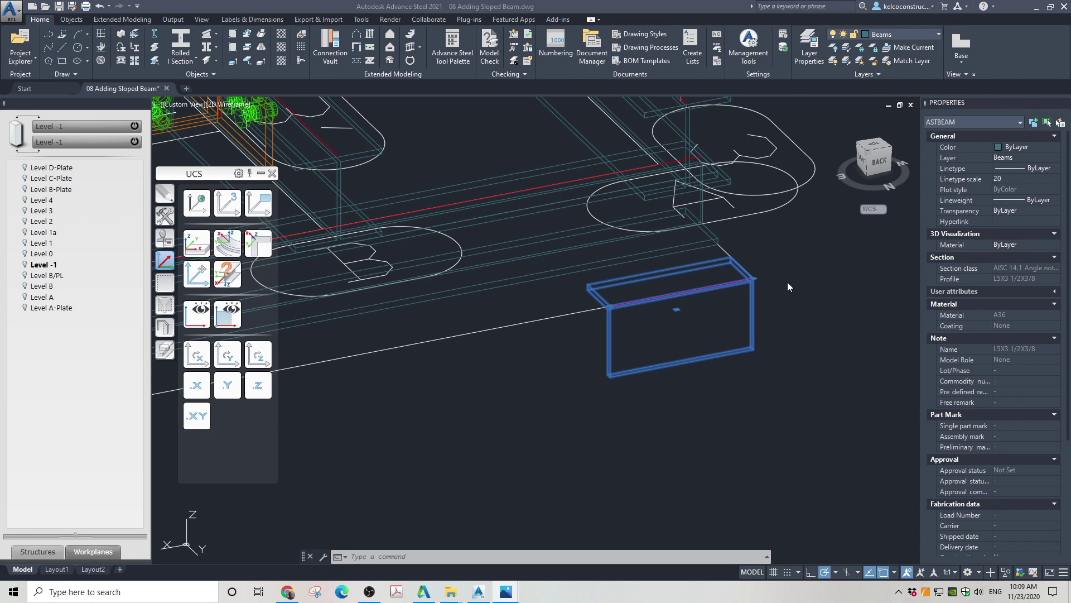
Step: Move the L5X3 1/2X3/8 angle from its corner to the beam-end corner on level -1
left_click(164, 194)
left_click(196, 203)
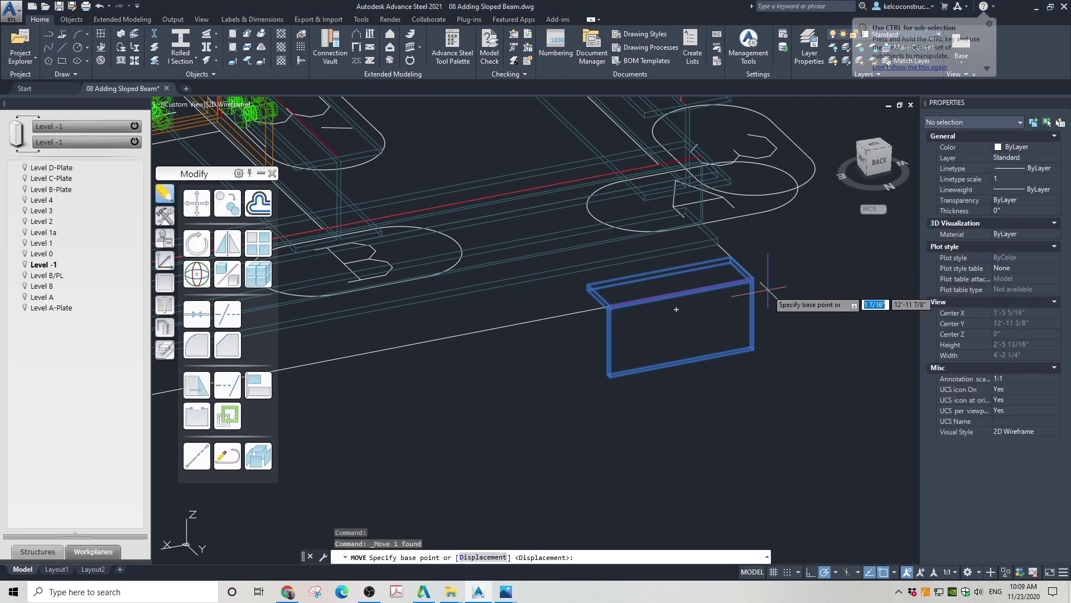
scroll(757, 282, "up", 5)
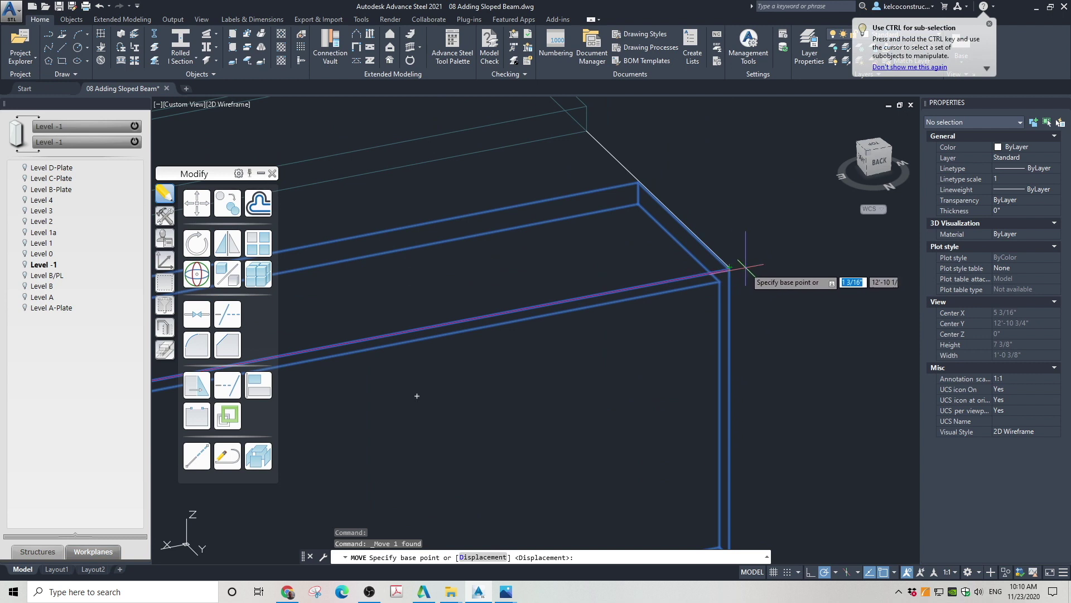
scroll(745, 267, "down", 3)
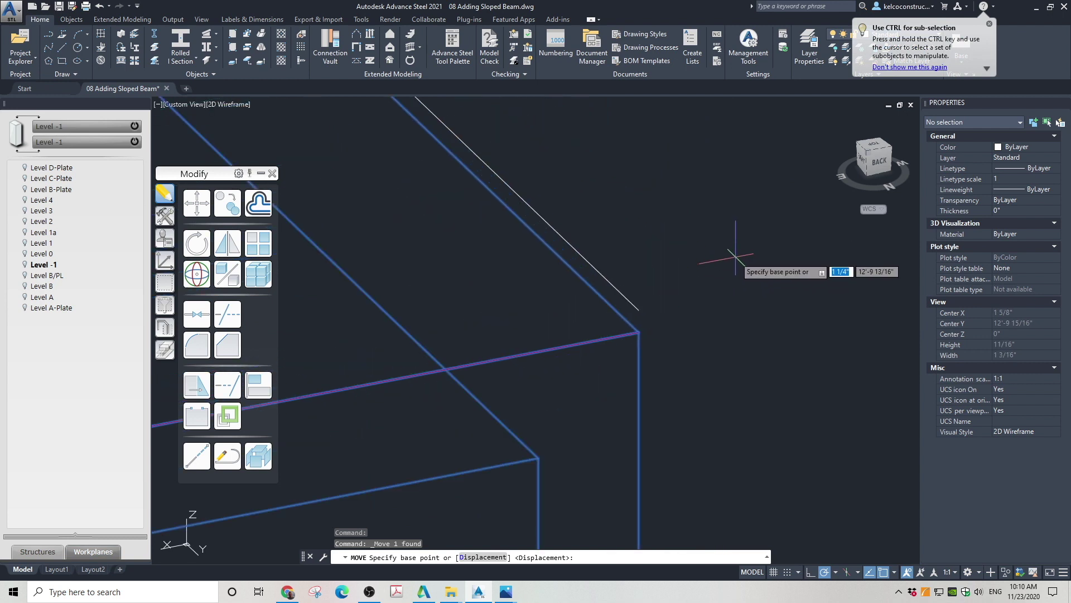
left_click(639, 332)
scroll(708, 327, "down", 3)
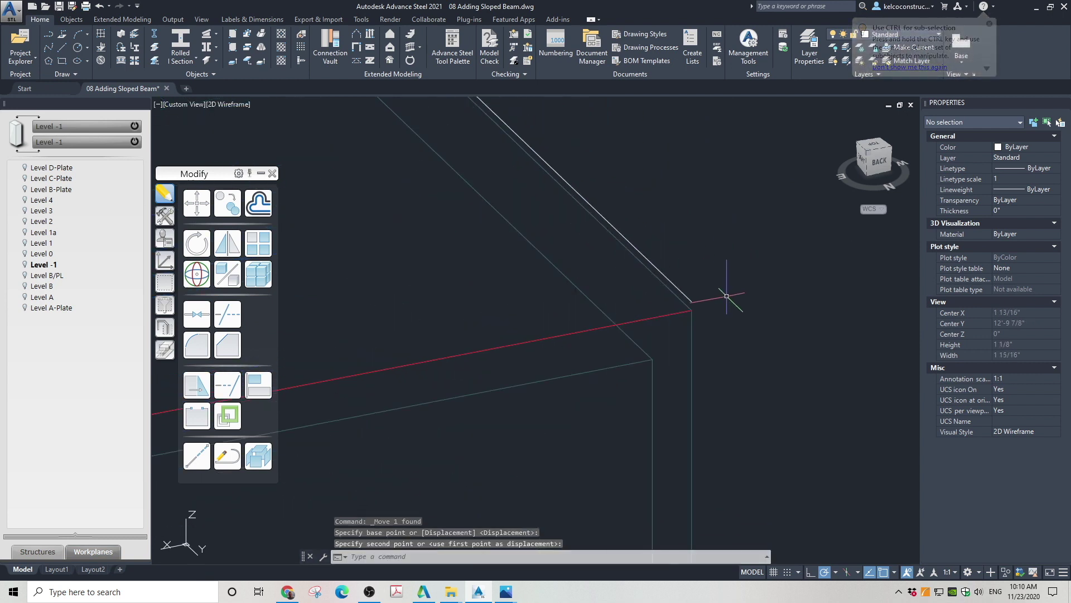
scroll(726, 296, "down", 3)
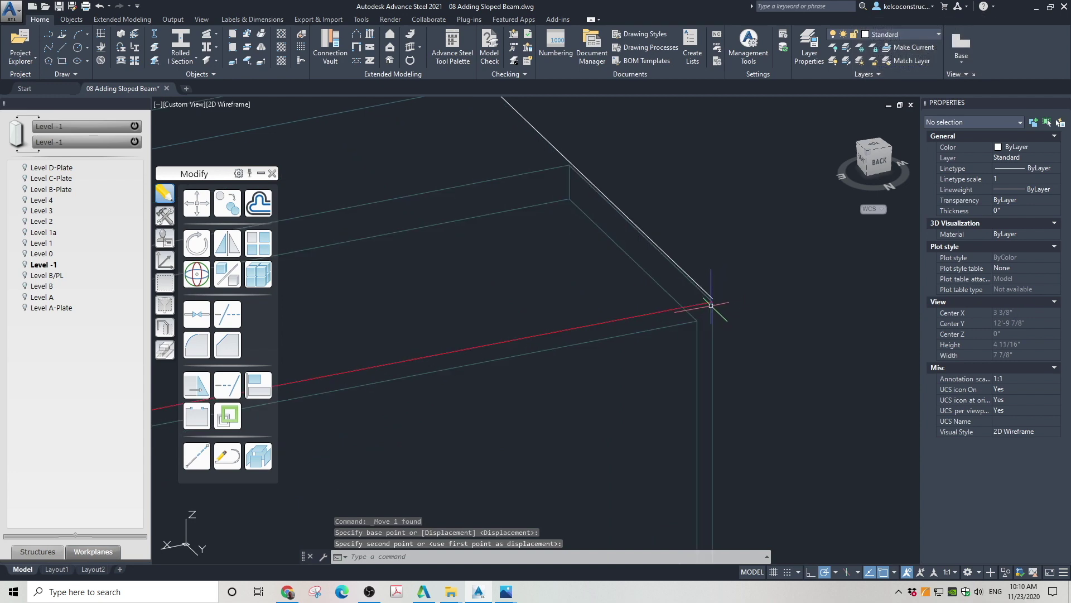
left_click(711, 306)
left_click_drag(716, 305, 718, 299)
scroll(770, 306, "down", 5)
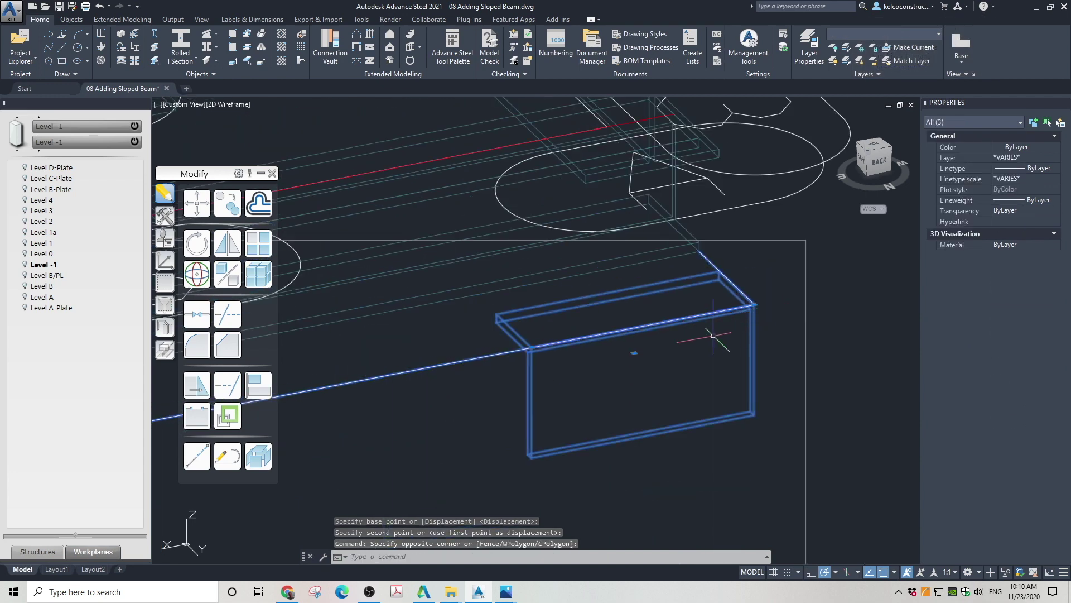
key("Escape")
Step: Zoom in on the beam corner and window-select the L-angle
scroll(523, 360, "up", 5)
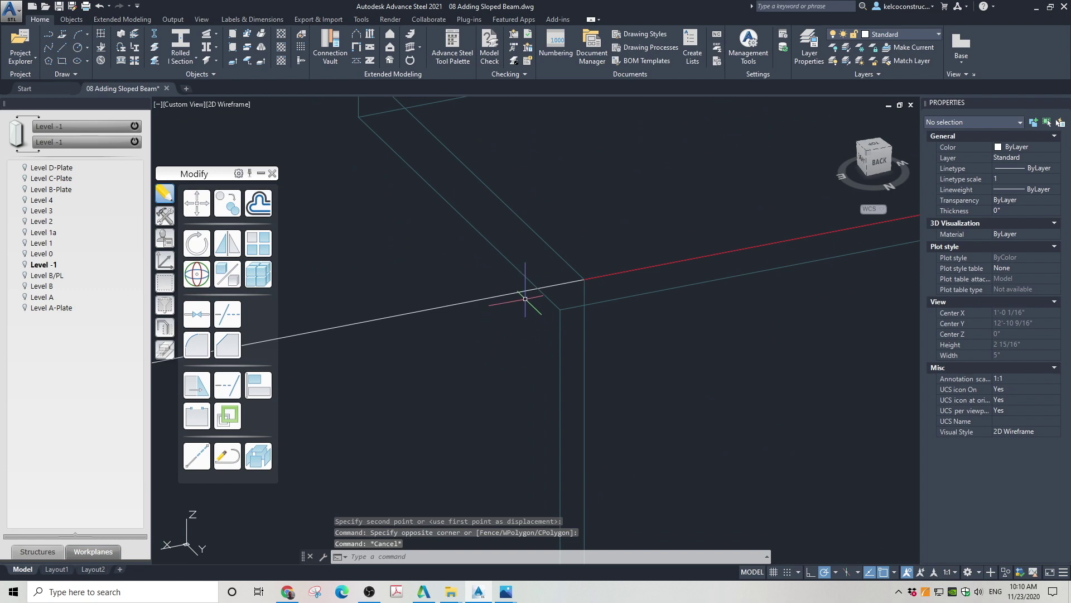
scroll(525, 298, "down", 3)
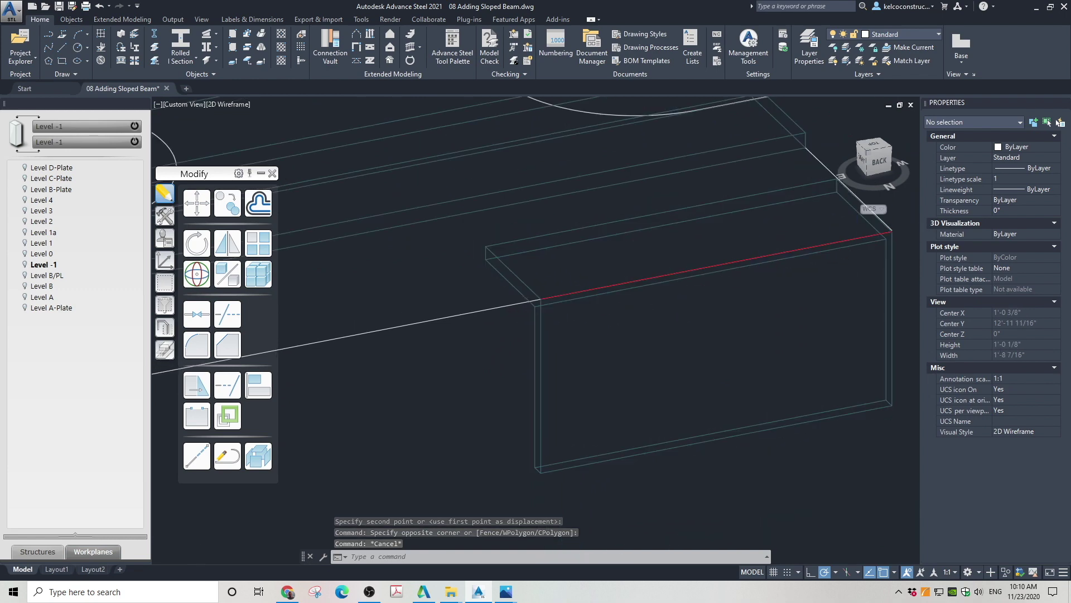
scroll(775, 268, "down", 3)
scroll(803, 256, "up", 3)
left_click(819, 260)
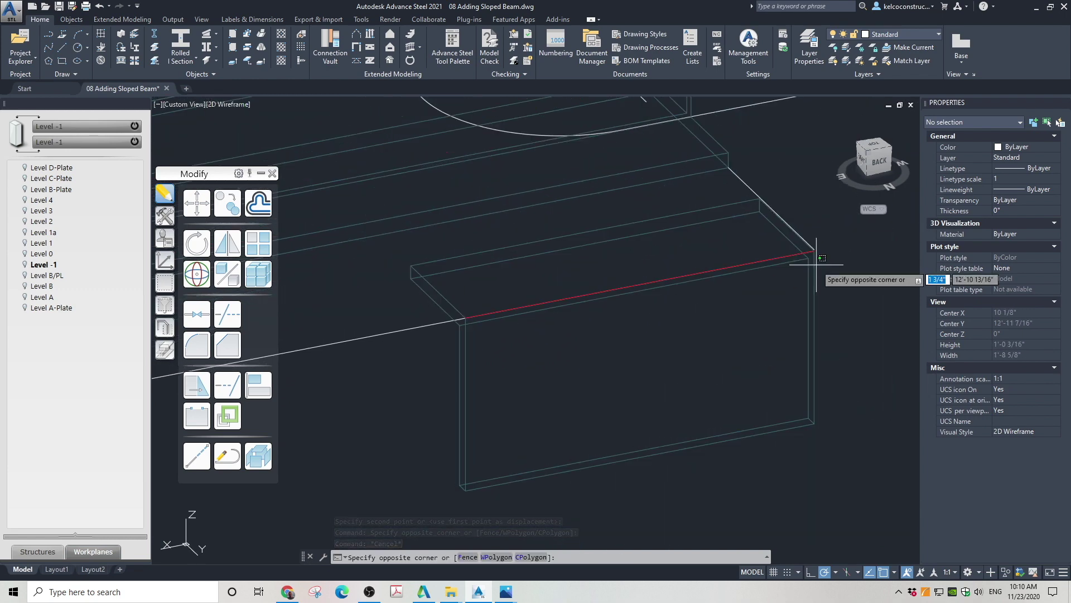
left_click(816, 265)
scroll(814, 254, "up", 3)
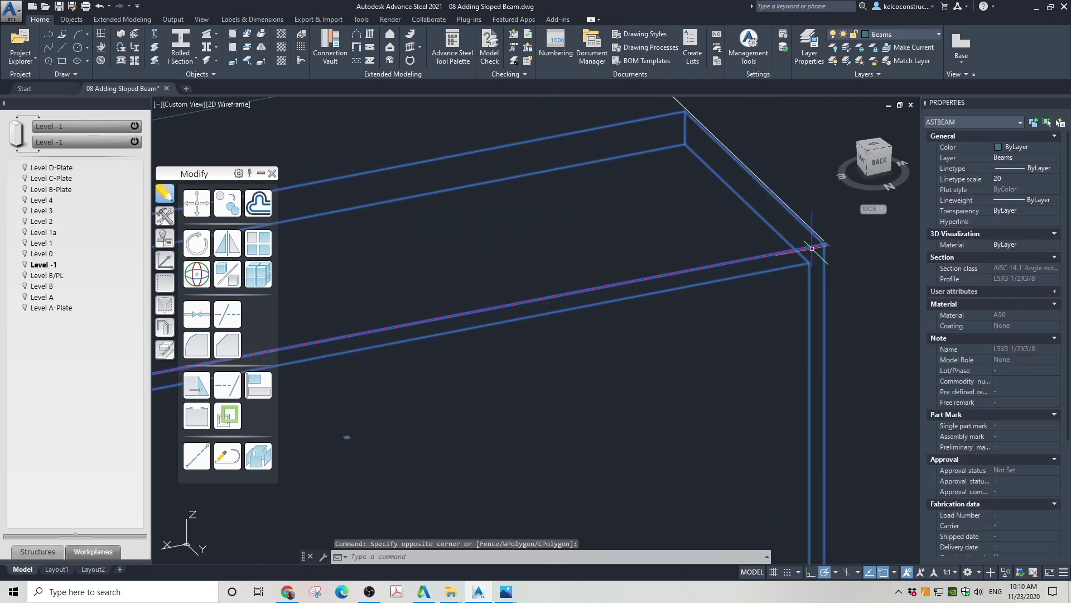
scroll(812, 247, "down", 5)
scroll(788, 238, "up", 3)
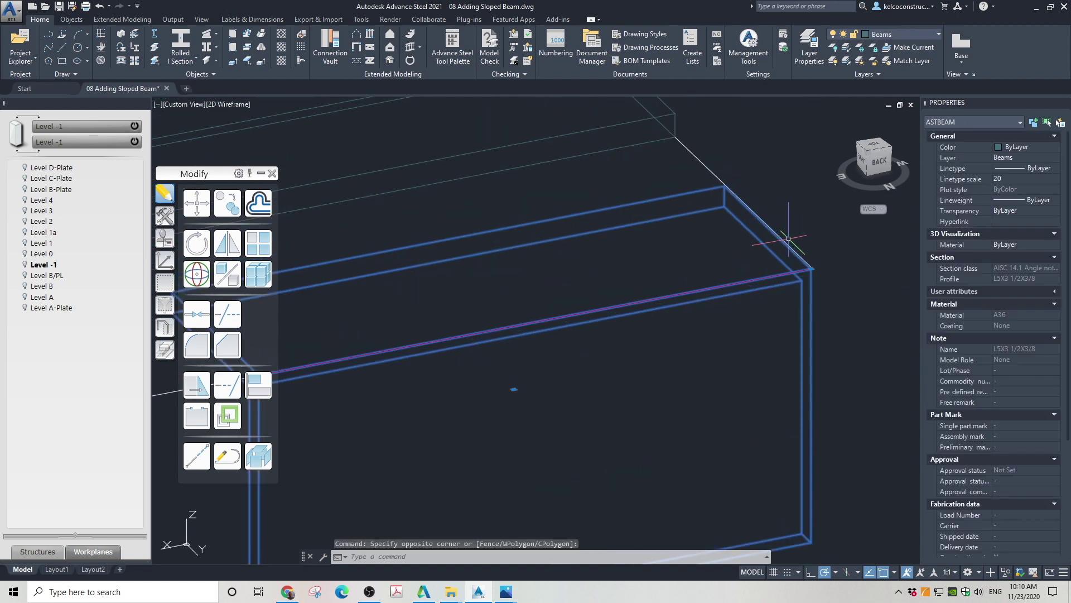
scroll(812, 262, "up", 3)
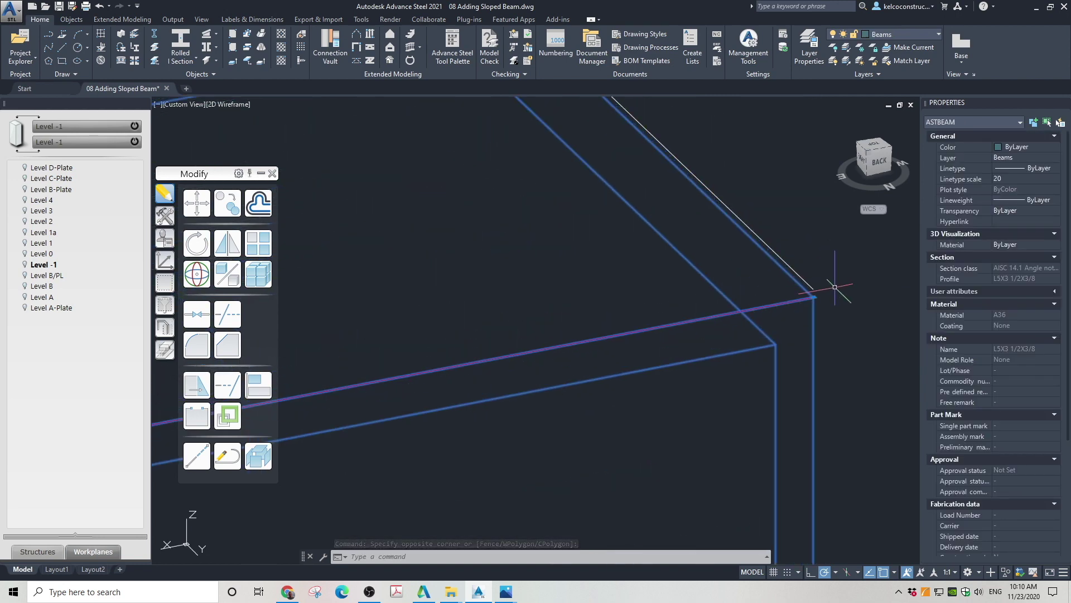
Step: Copy the L-angle from the beam-corner endpoint to the upper snap point, then select the extra sloped angle
left_click(227, 203)
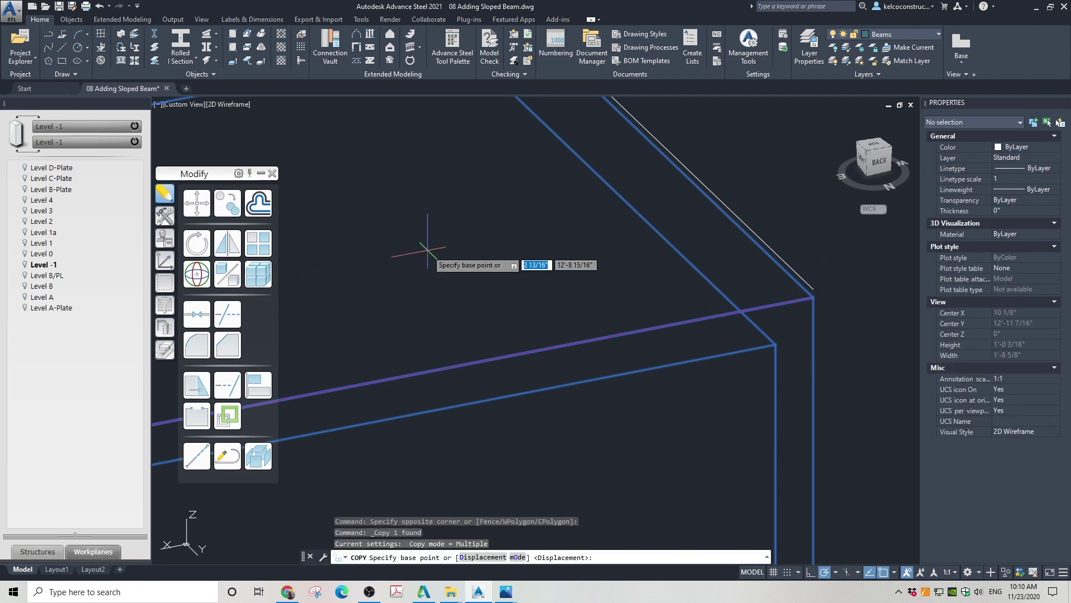
left_click(813, 297)
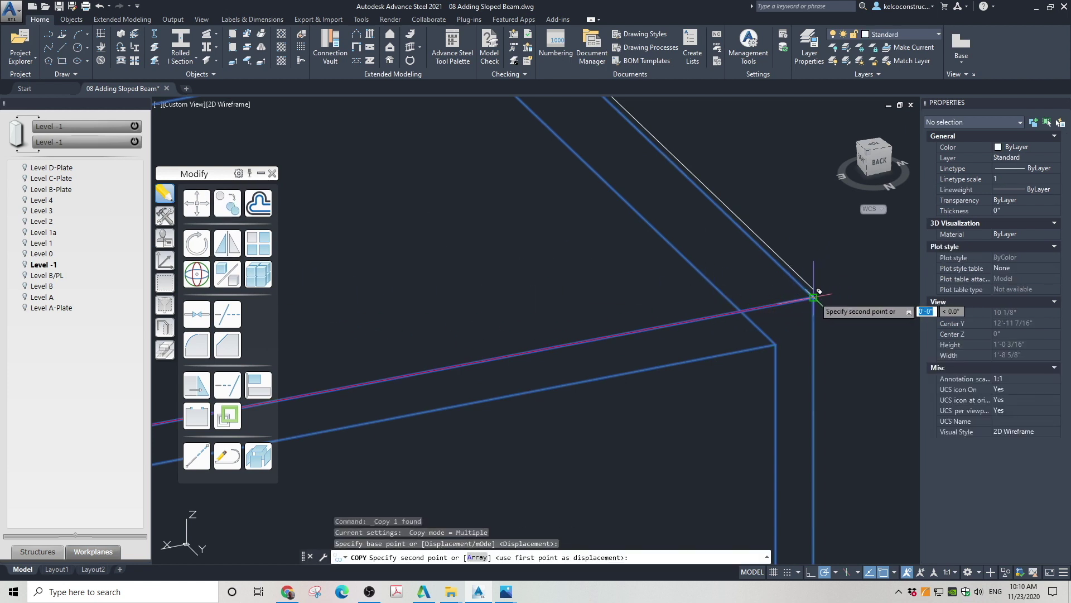
left_click(818, 284)
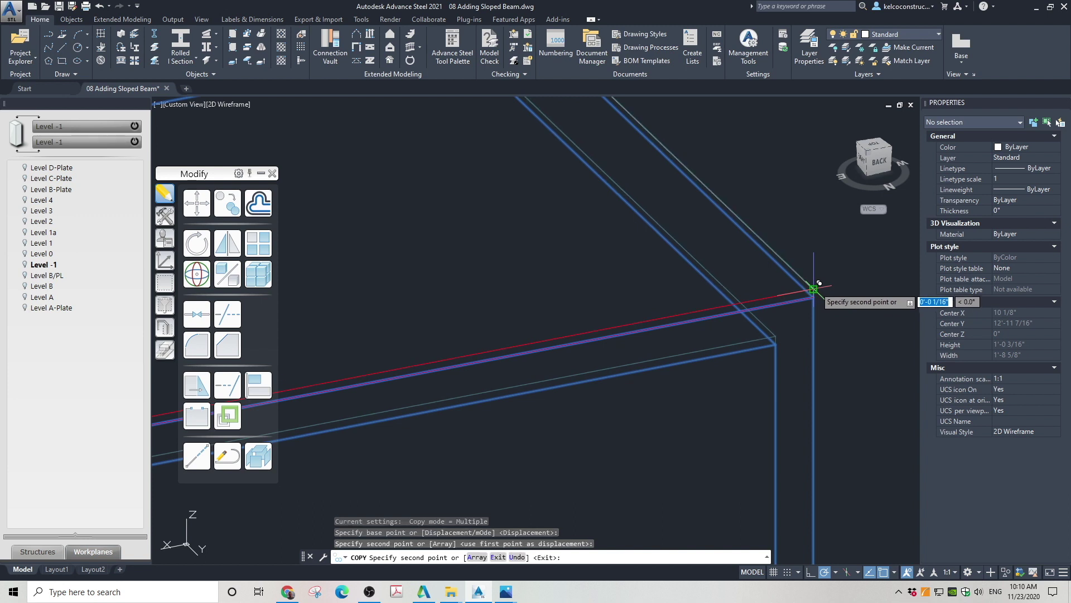
key("Escape")
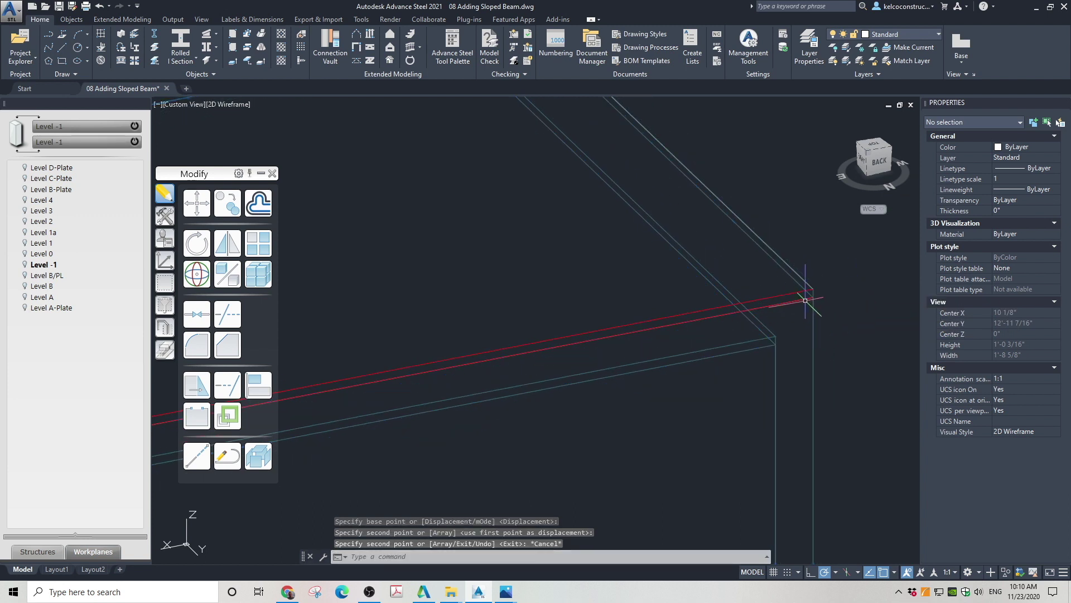
left_click(805, 298)
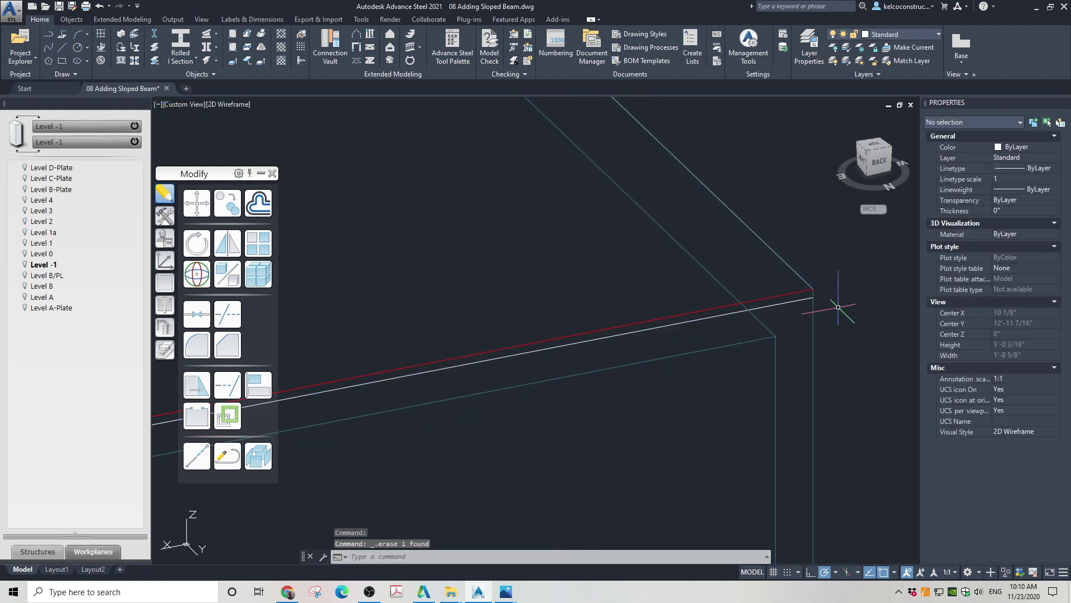
left_click(803, 292)
Step: Move the selected angle 4.5 back along the sloped beam from its end point
left_click(196, 202)
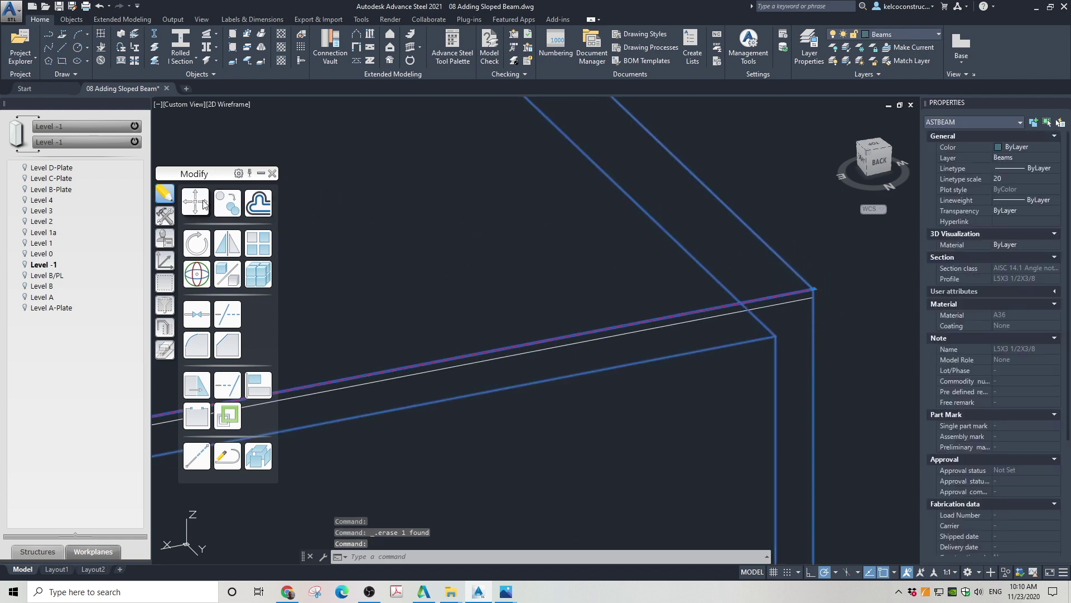
left_click(813, 289)
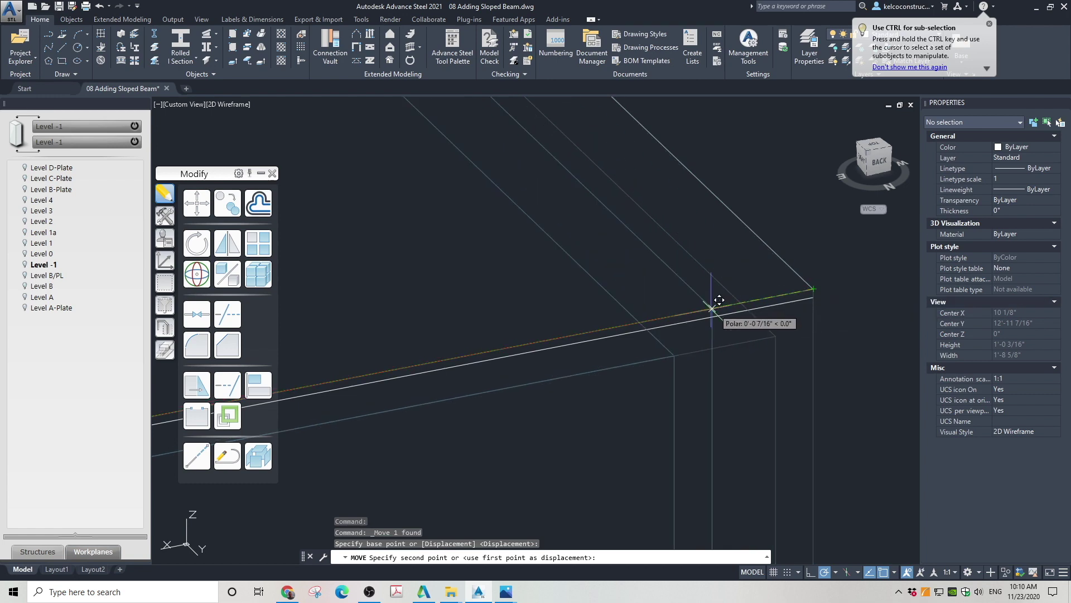
scroll(739, 292, "down", 3)
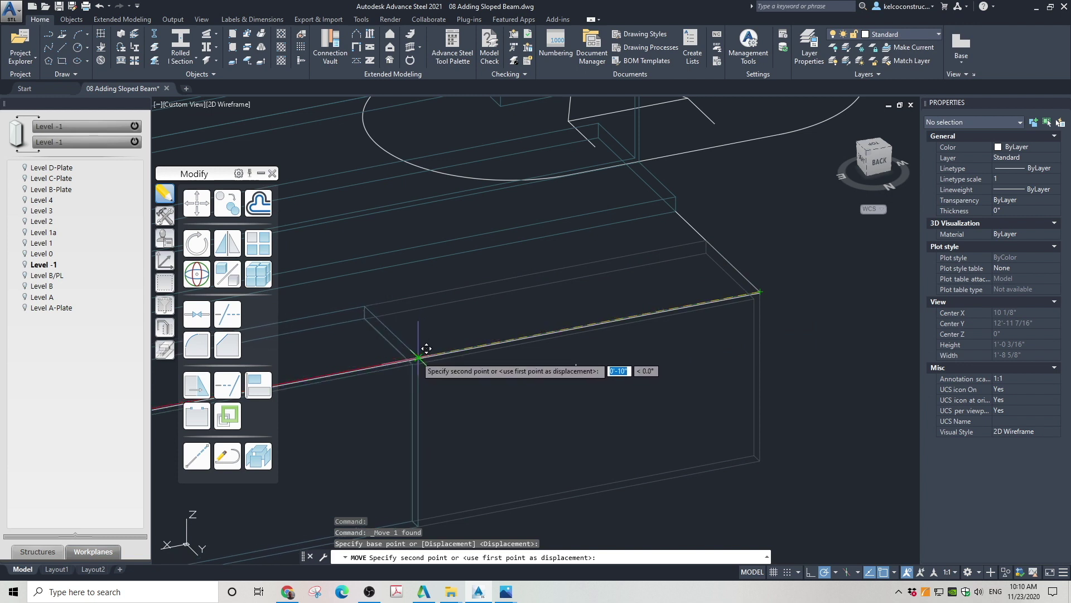
type("4.5")
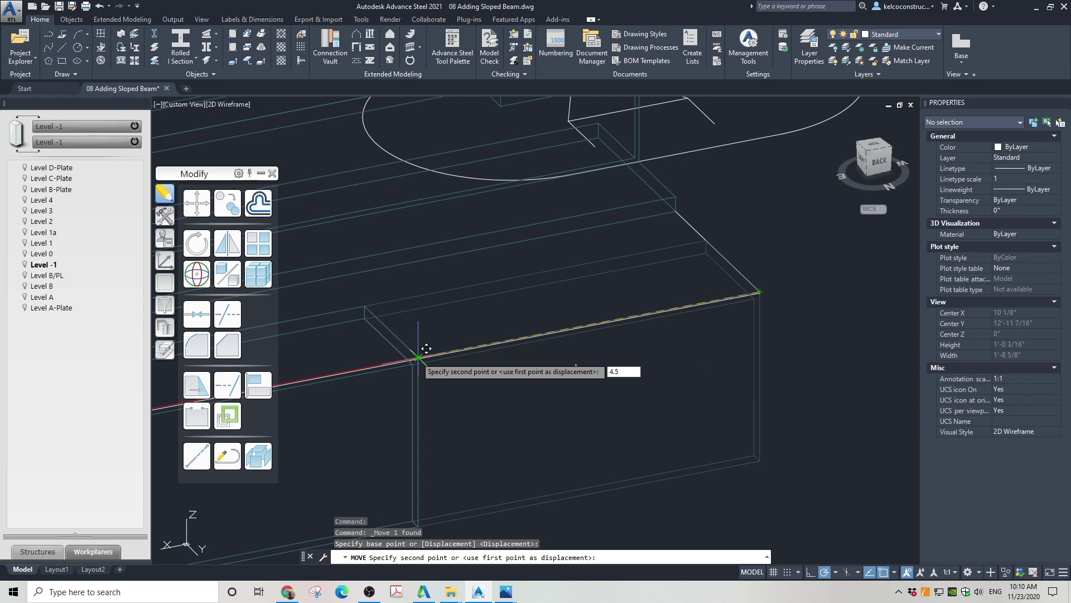
key("Return")
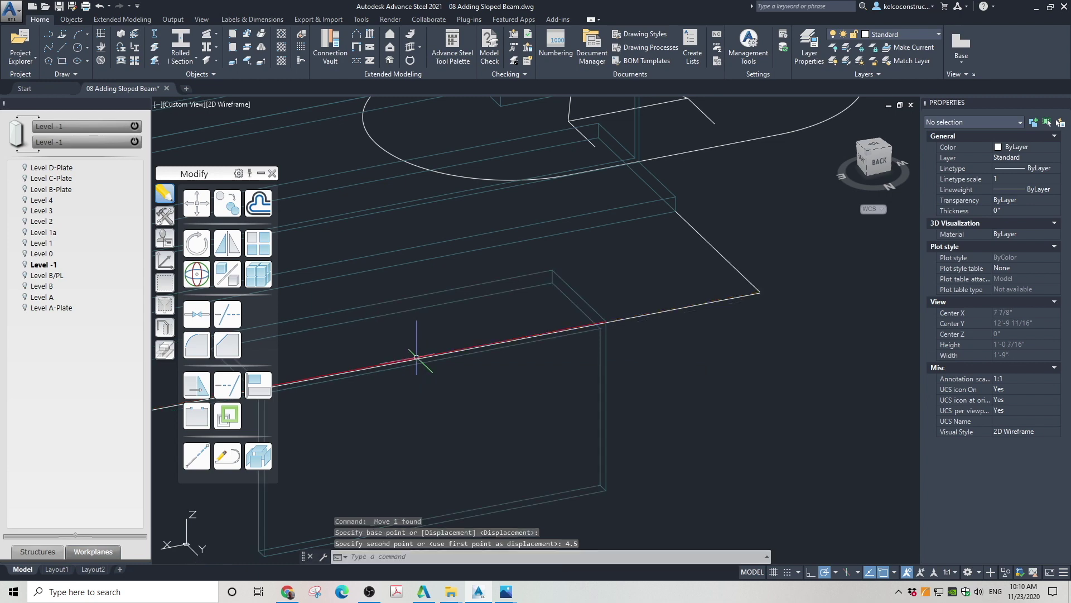
scroll(685, 329, "down", 2)
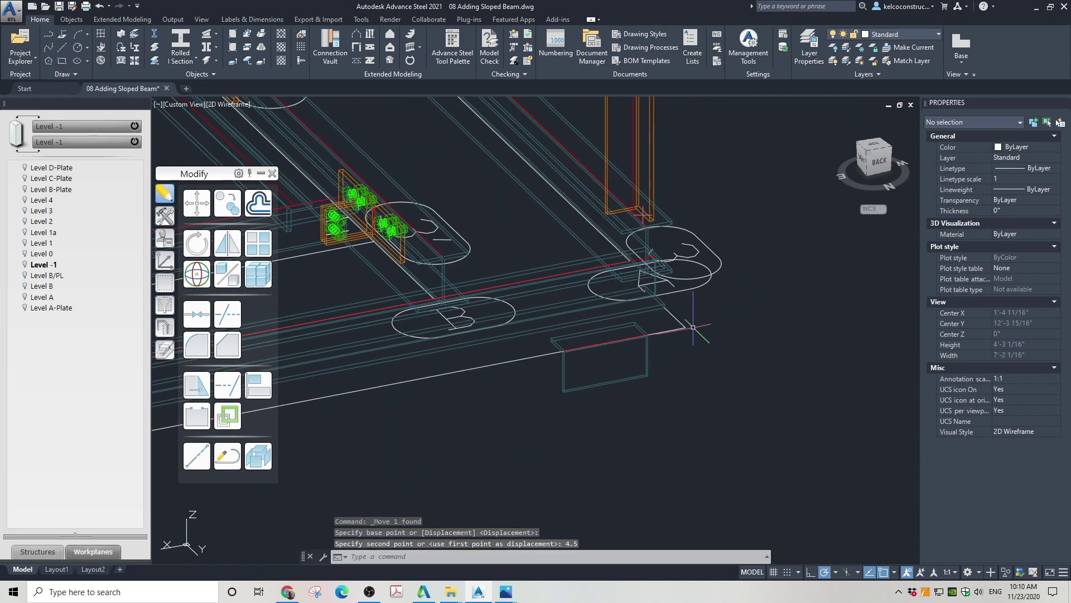
Step: Inspect the platform framing from the Back and NE Isometric views, finishing on Top
scroll(693, 327, "down", 2)
scroll(719, 324, "down", 2)
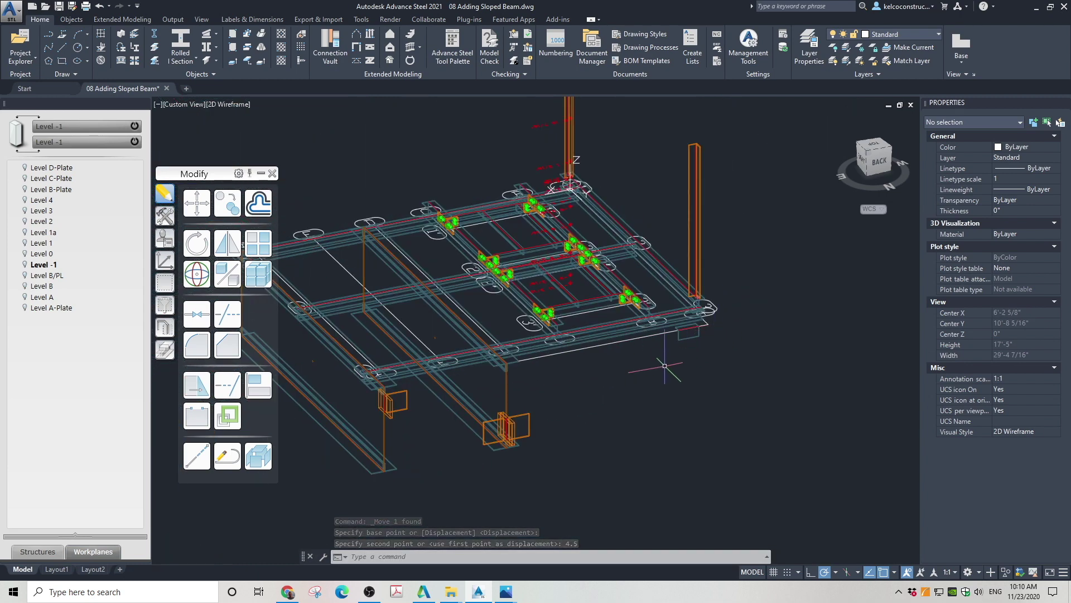
scroll(704, 322, "up", 2)
key("Escape")
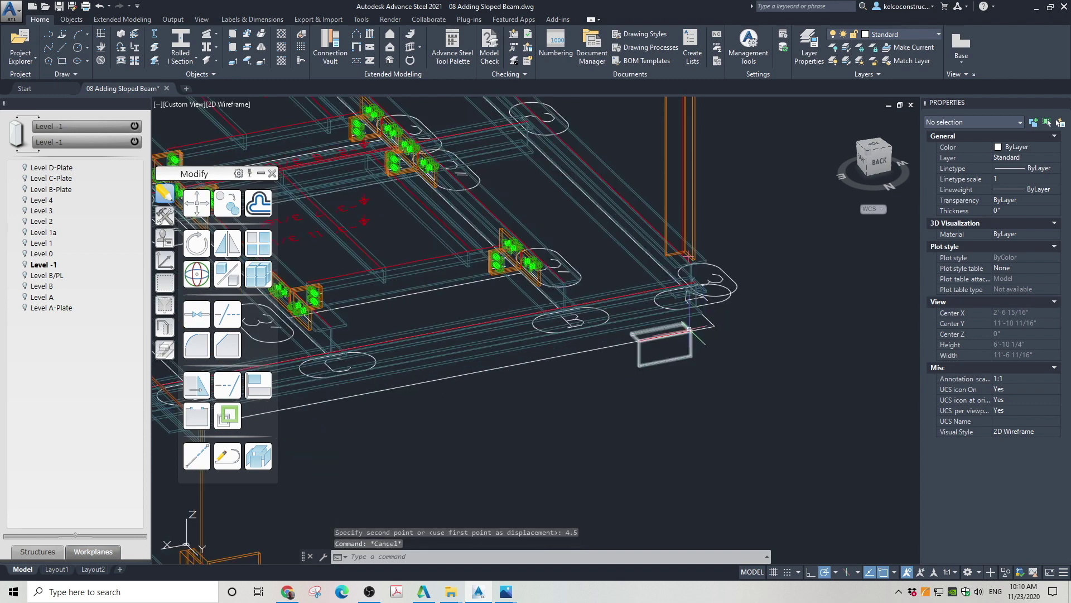
scroll(705, 324, "up", 2)
scroll(749, 343, "down", 4)
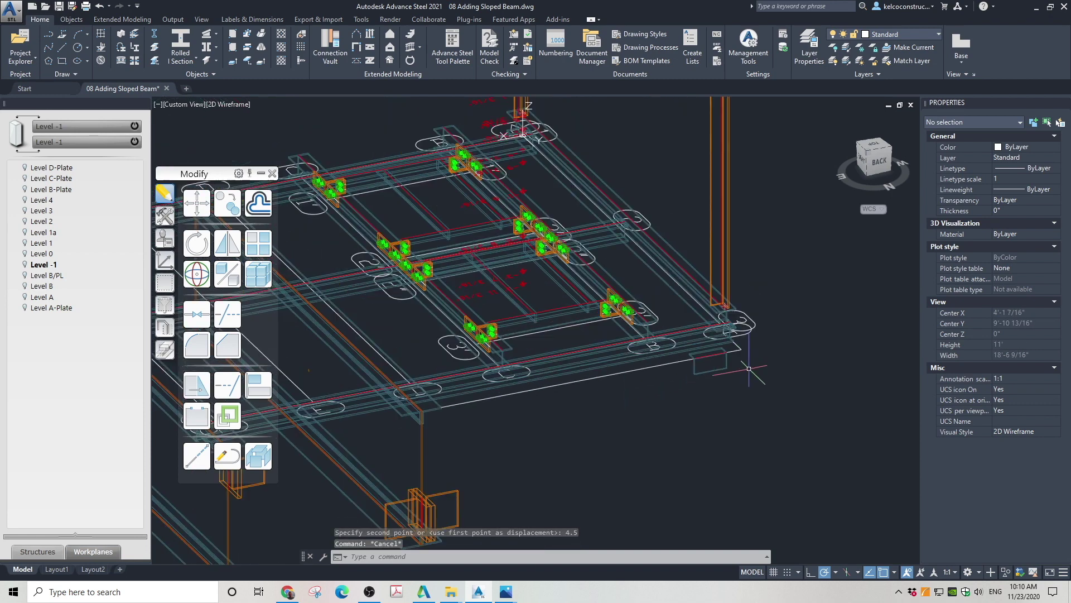
scroll(631, 363, "down", 2)
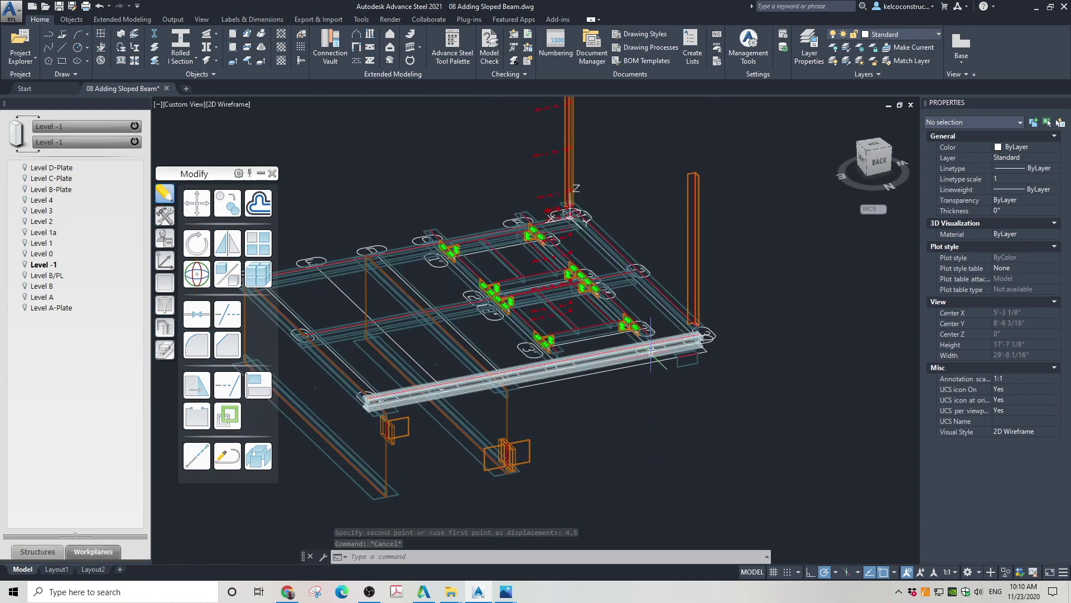
left_click(878, 161)
scroll(636, 395, "up", 2)
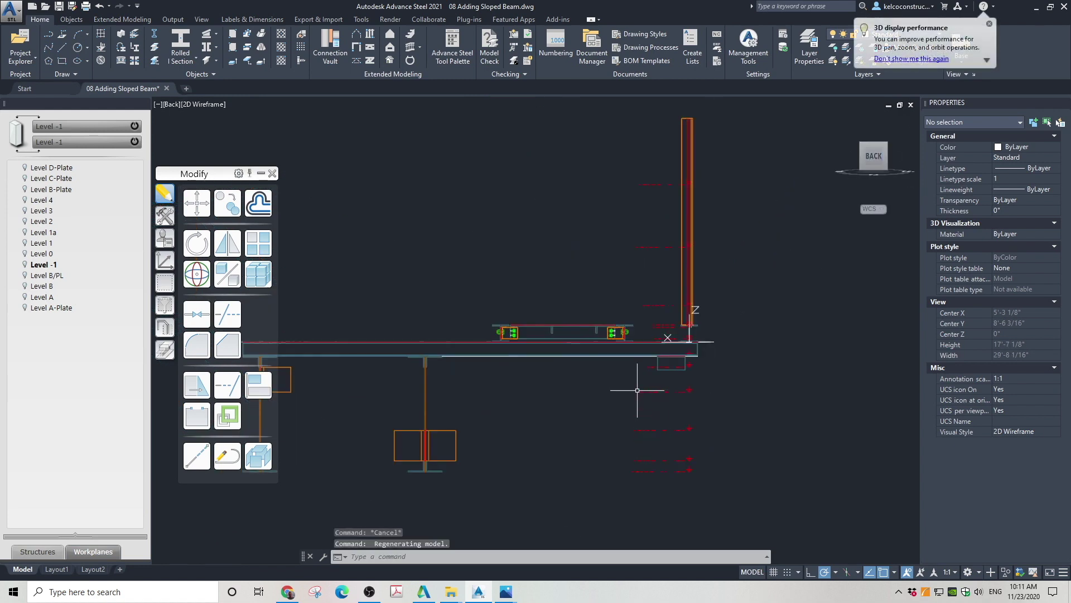
left_click(862, 145)
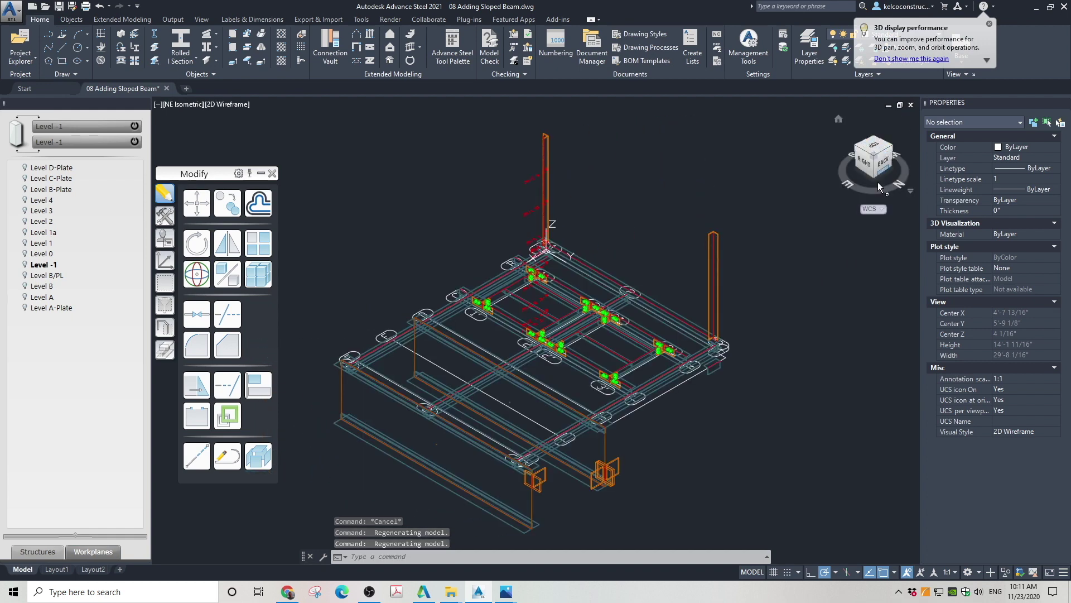
scroll(693, 430, "up", 2)
scroll(586, 469, "up", 4)
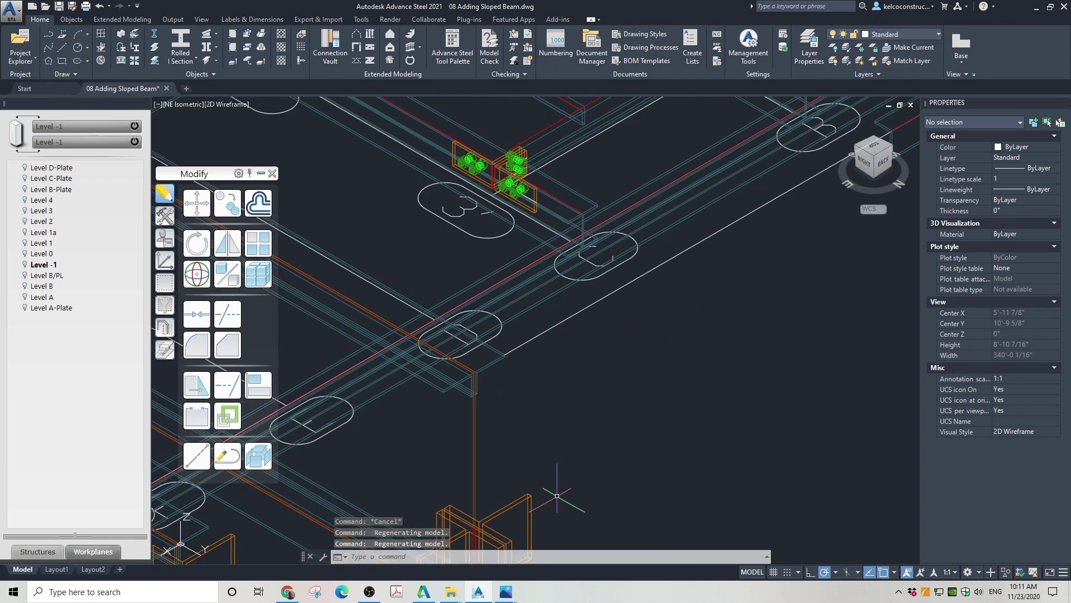
scroll(559, 461, "down", 3)
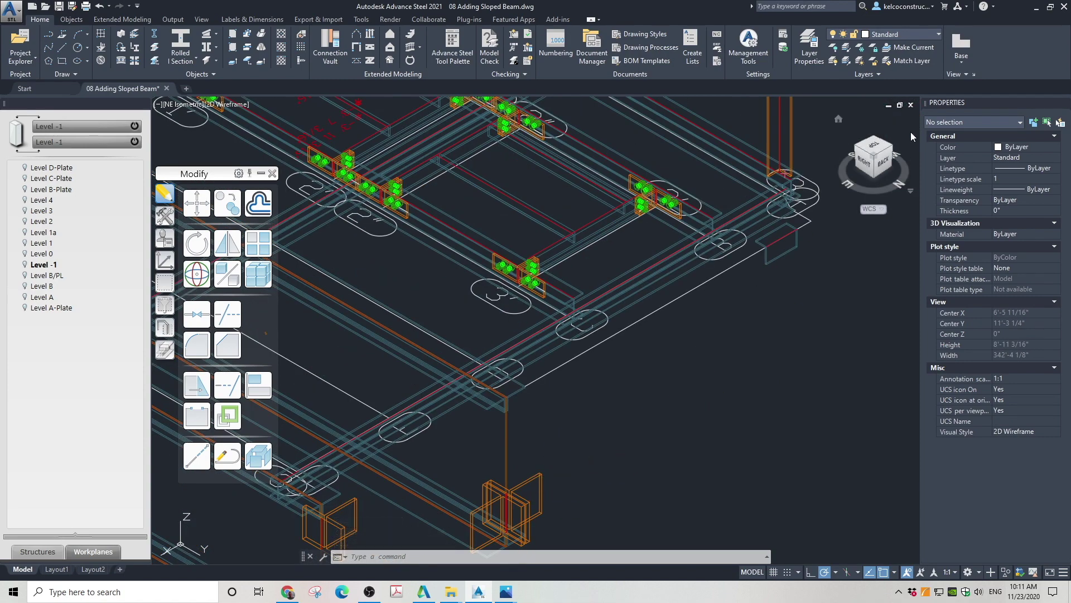
left_click(879, 145)
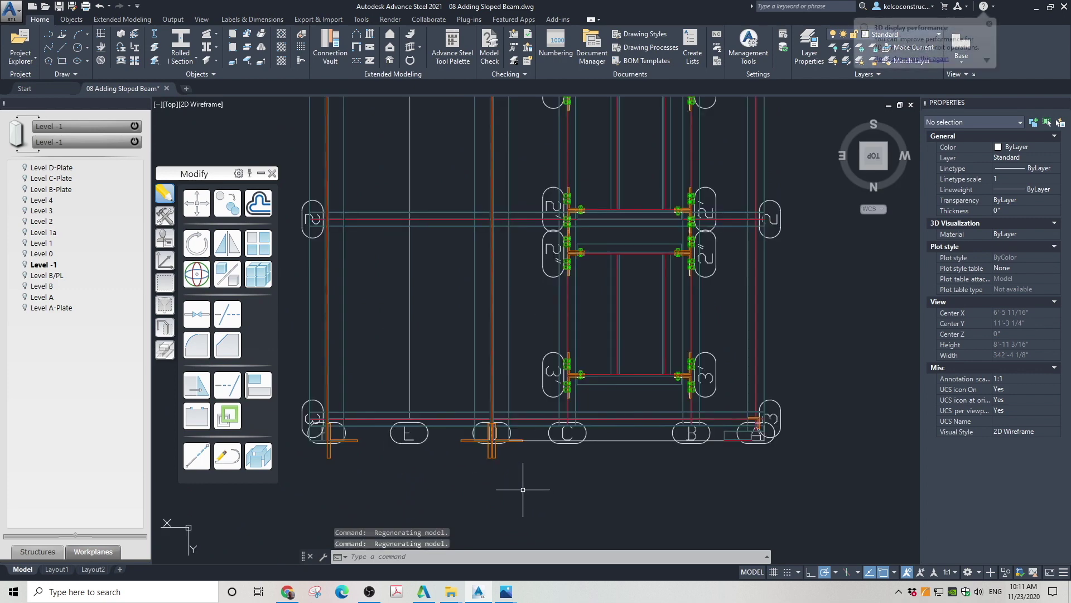
Step: Select the angle near grid A and window the long front-edge beam ends in plan
scroll(521, 454, "down", 4)
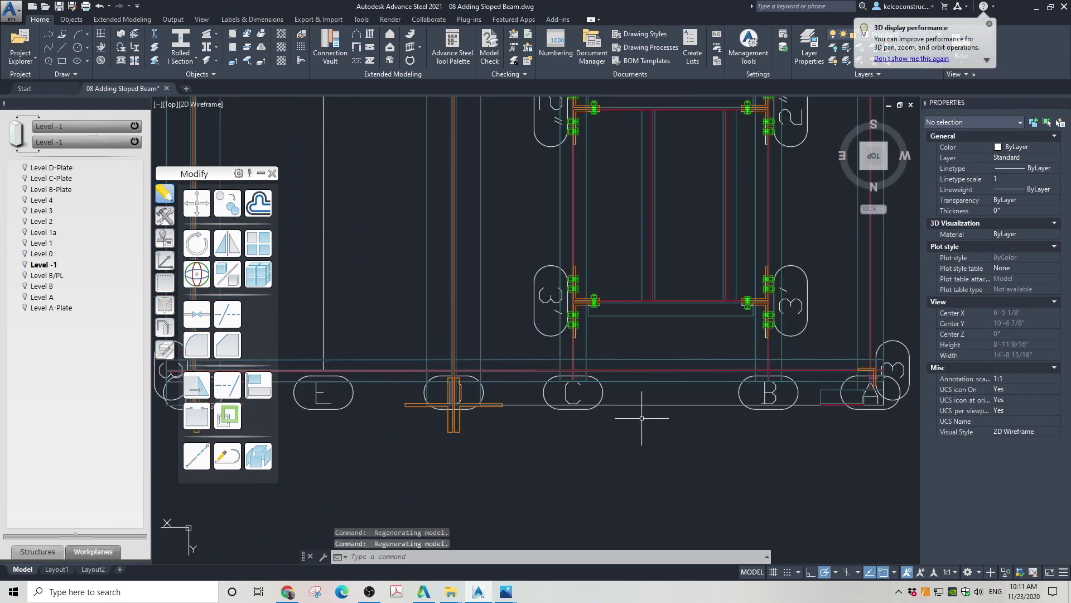
scroll(858, 404, "up", 4)
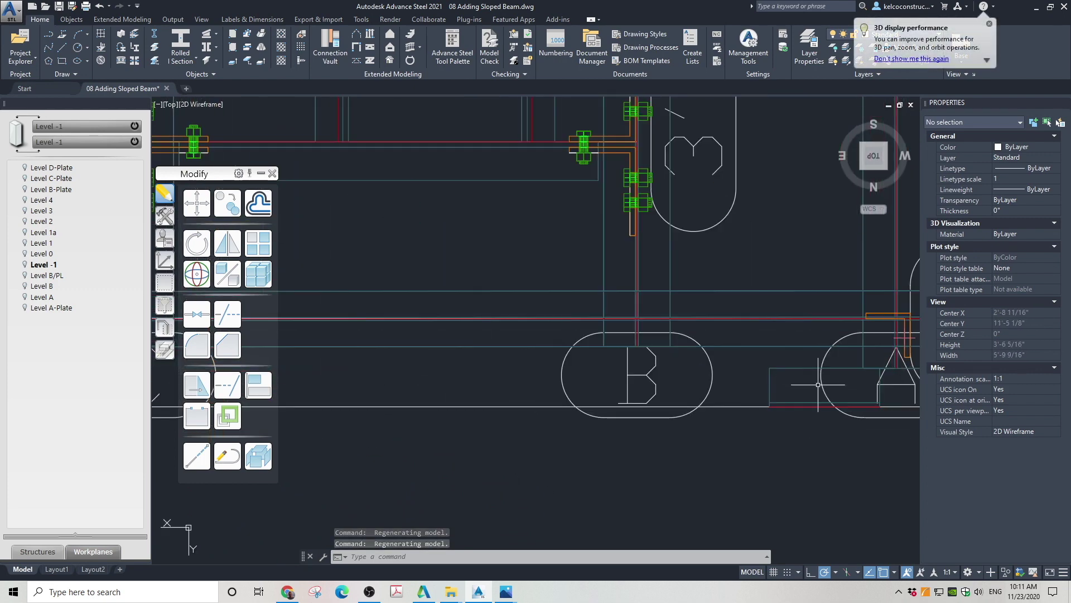
left_click(789, 366)
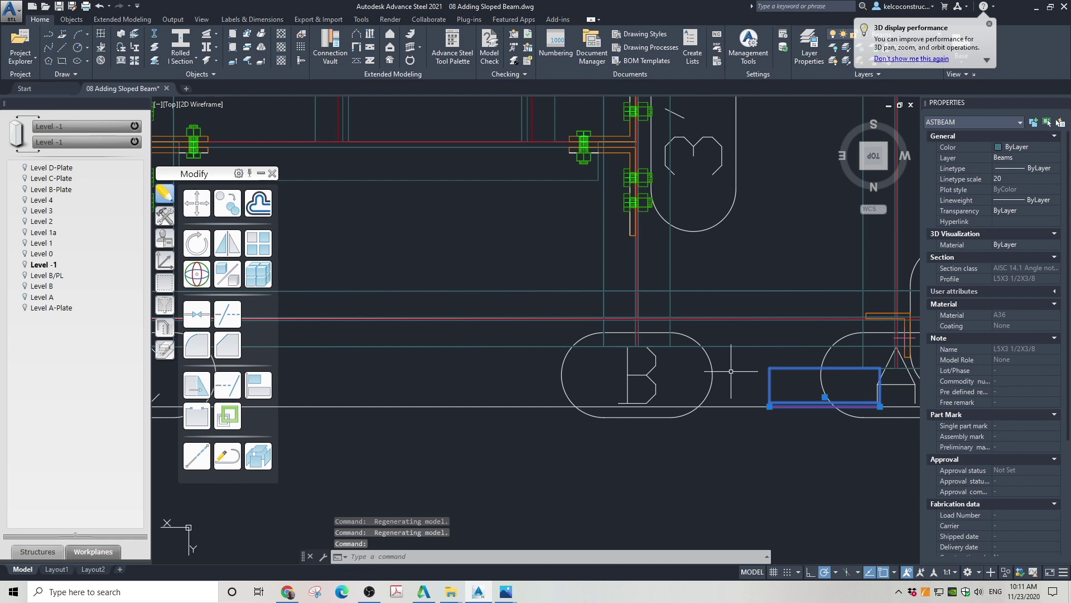
left_click(751, 411)
scroll(758, 395, "down", 2)
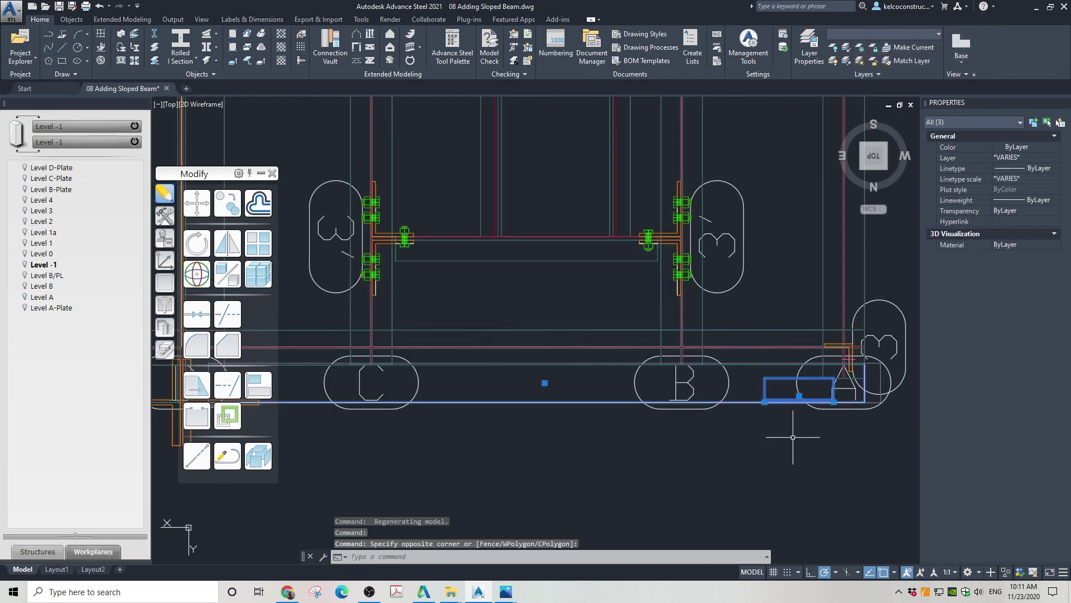
scroll(844, 422, "down", 3)
scroll(478, 411, "up", 6)
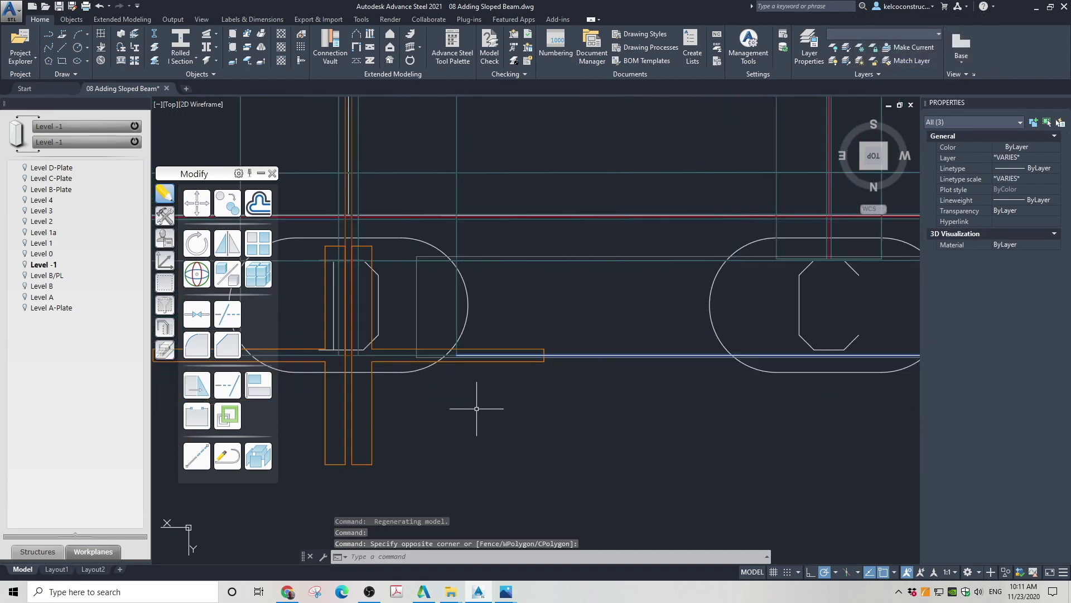